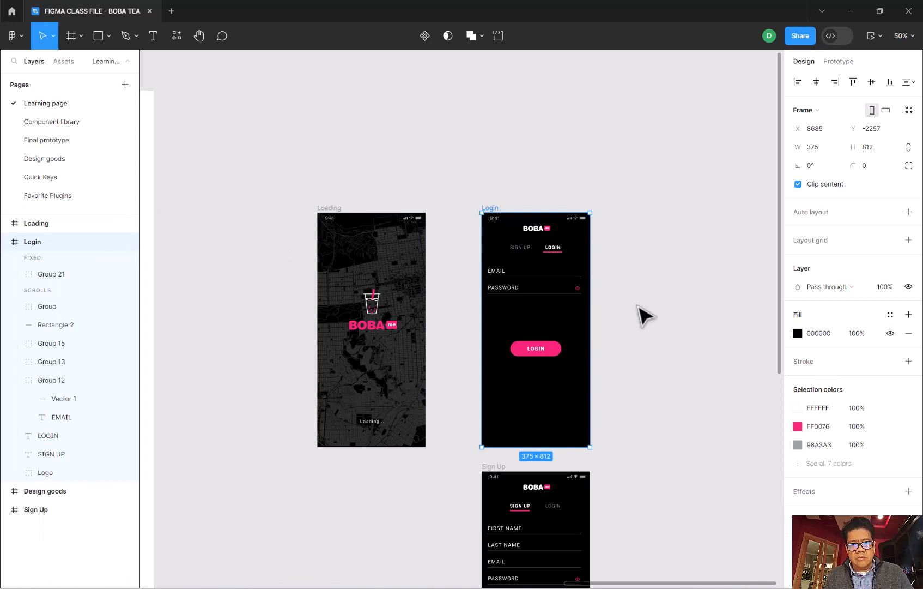
- Duplicate the Login frame and move the copy further from the original, to X 9174
{"action": "key", "text": "ctrl+d"}
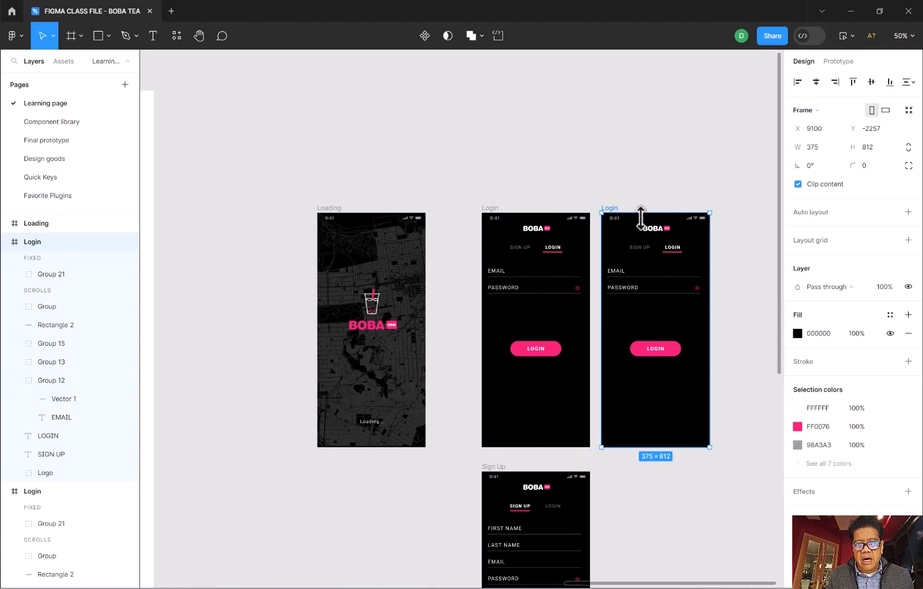
{"action": "left_click_drag", "start_coordinate": [643, 222], "coordinate": [664, 221]}
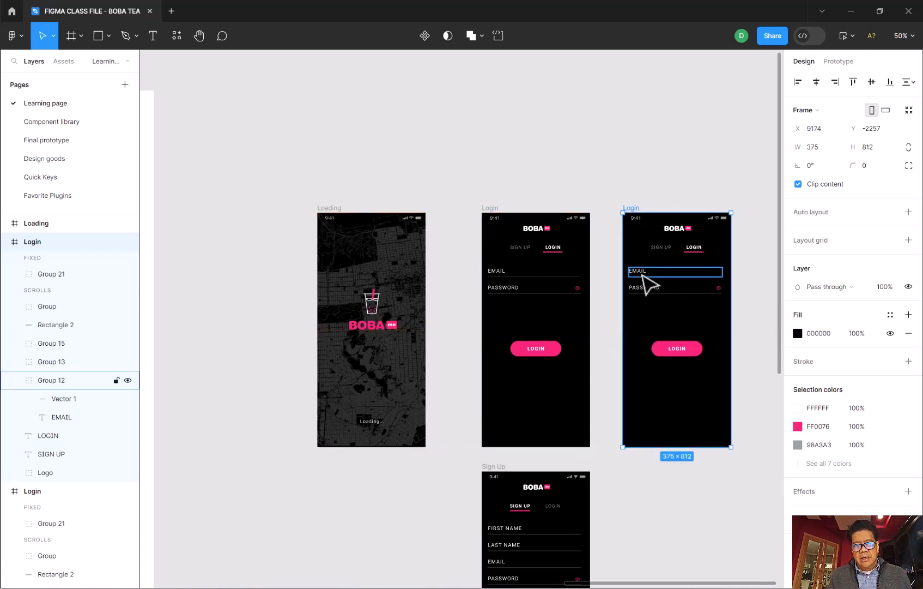
- Examine the email field group in the copied Login frame, including its line and text layers and the available grouping commands
{"action": "left_click", "coordinate": [643, 276]}
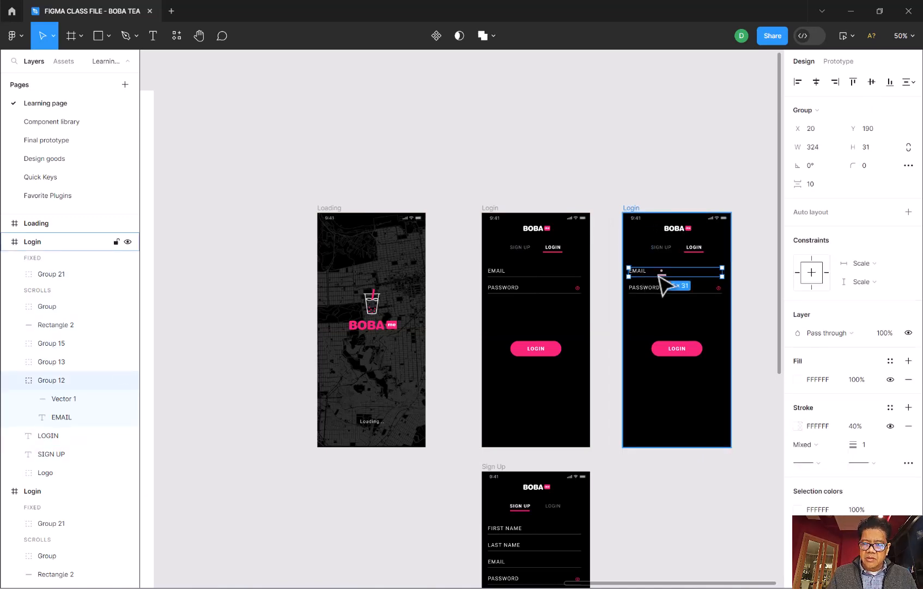
{"action": "key", "text": "shift+0"}
{"action": "key", "text": "shift+equal"}
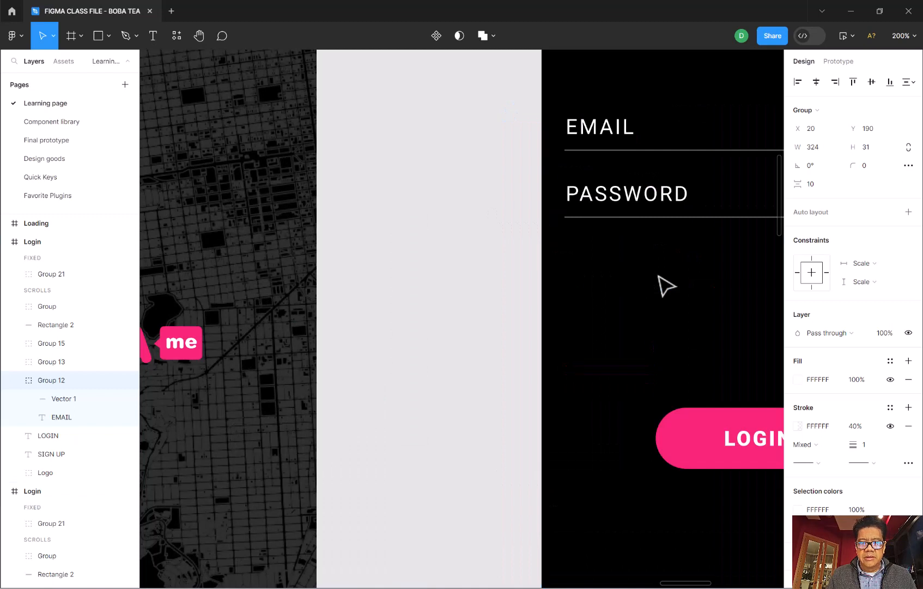
{"action": "left_click", "coordinate": [449, 449]}
{"action": "right_click", "coordinate": [448, 448]}
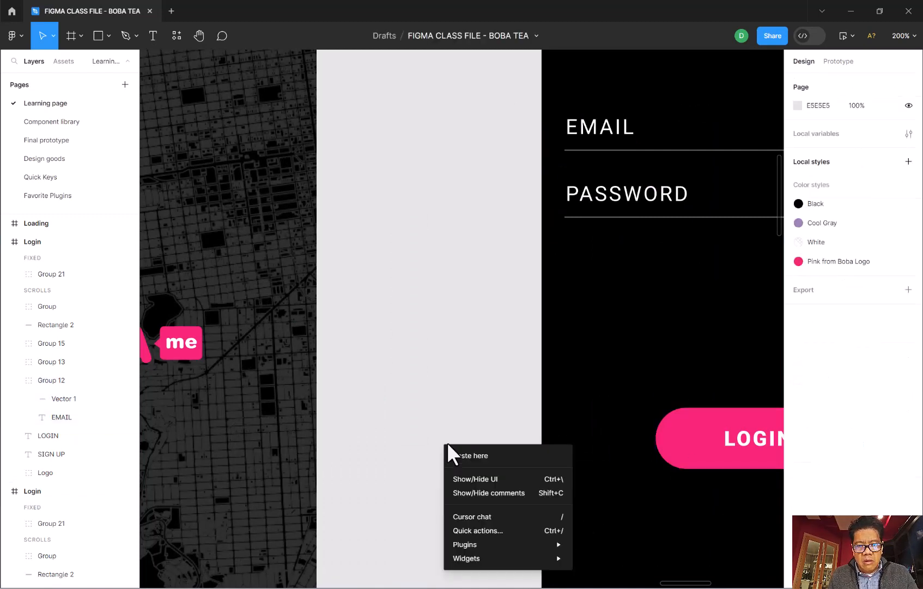
{"action": "left_click", "coordinate": [443, 428]}
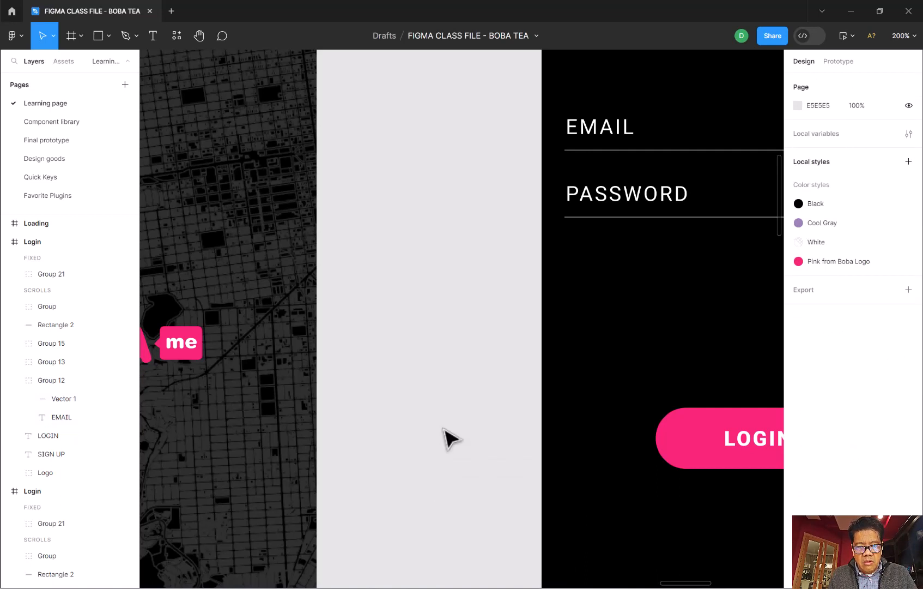
{"action": "key", "text": "space"}
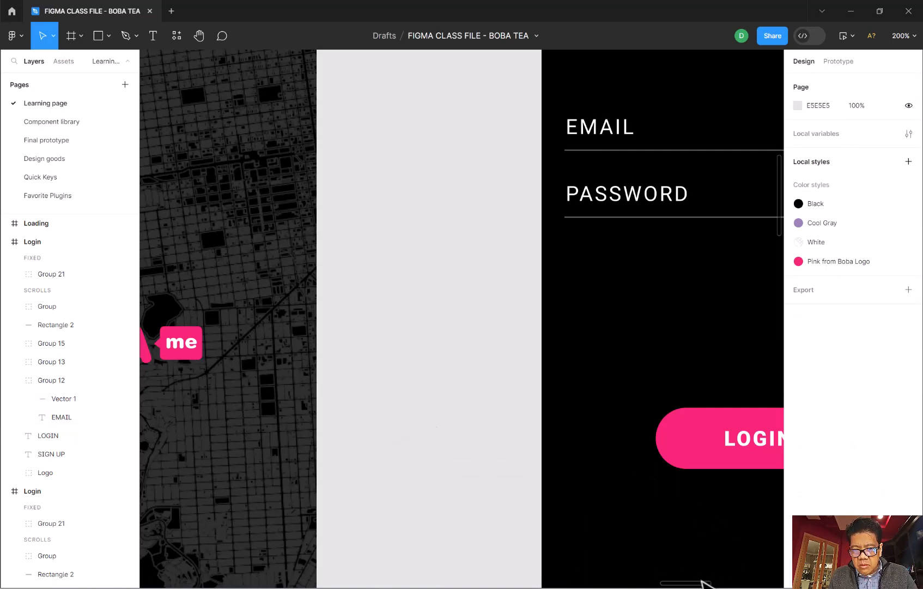
{"action": "left_click_drag", "start_coordinate": [698, 585], "coordinate": [779, 580]}
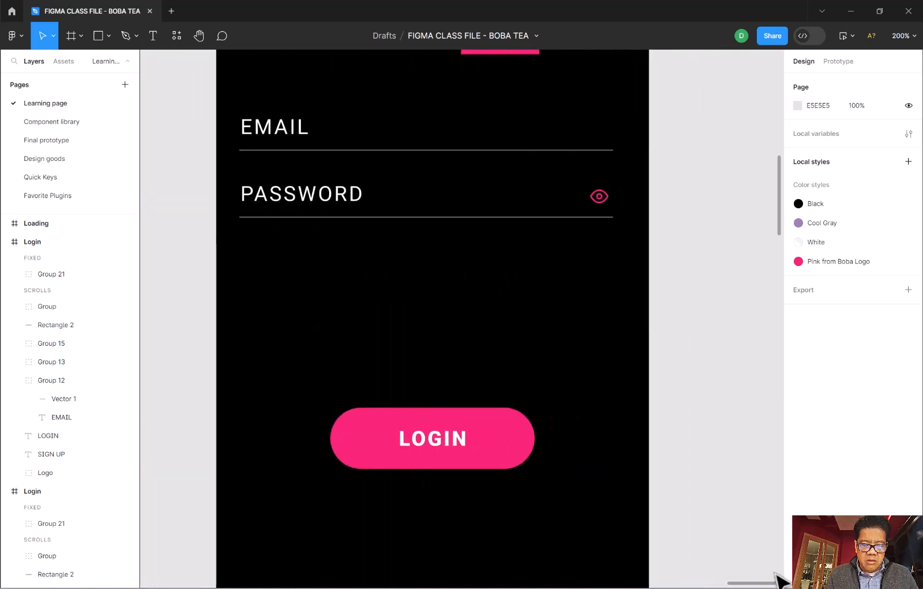
{"action": "key", "text": "shift+0"}
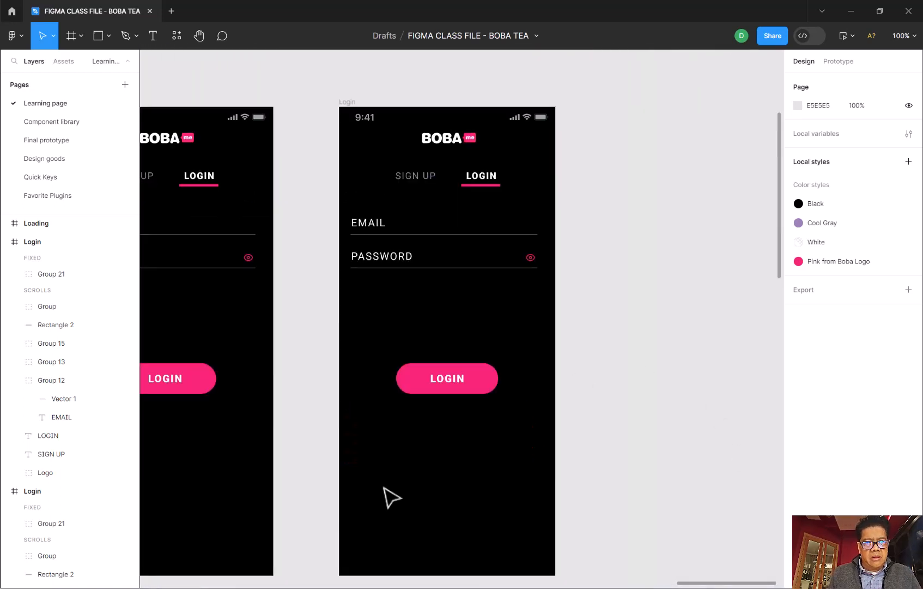
{"action": "left_click", "coordinate": [373, 230]}
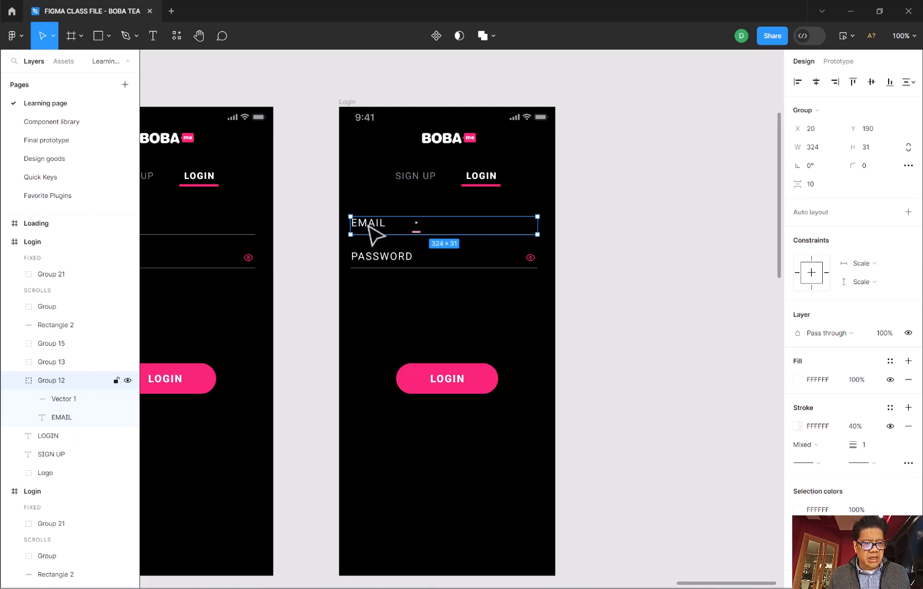
{"action": "left_click", "coordinate": [63, 406]}
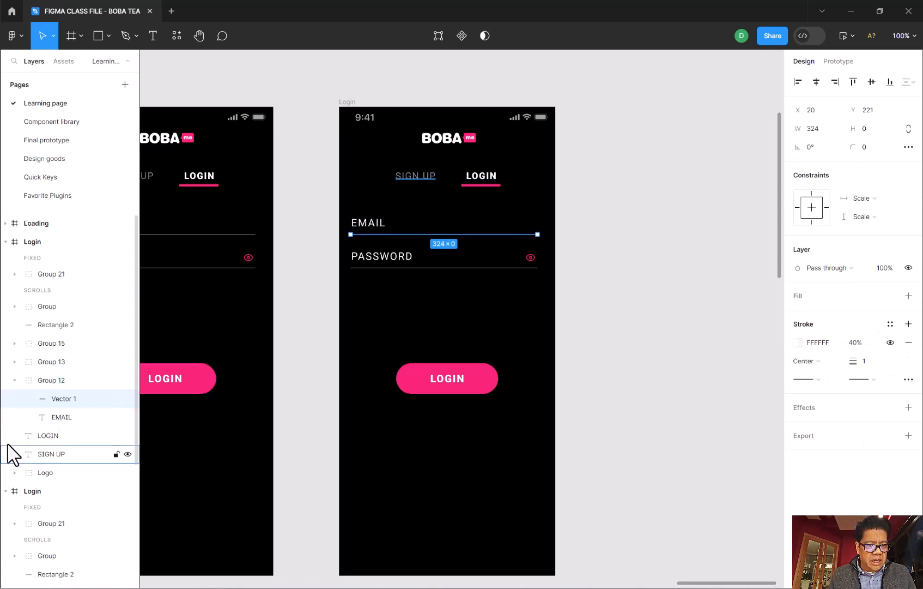
{"action": "left_click", "coordinate": [52, 417], "text": "shift"}
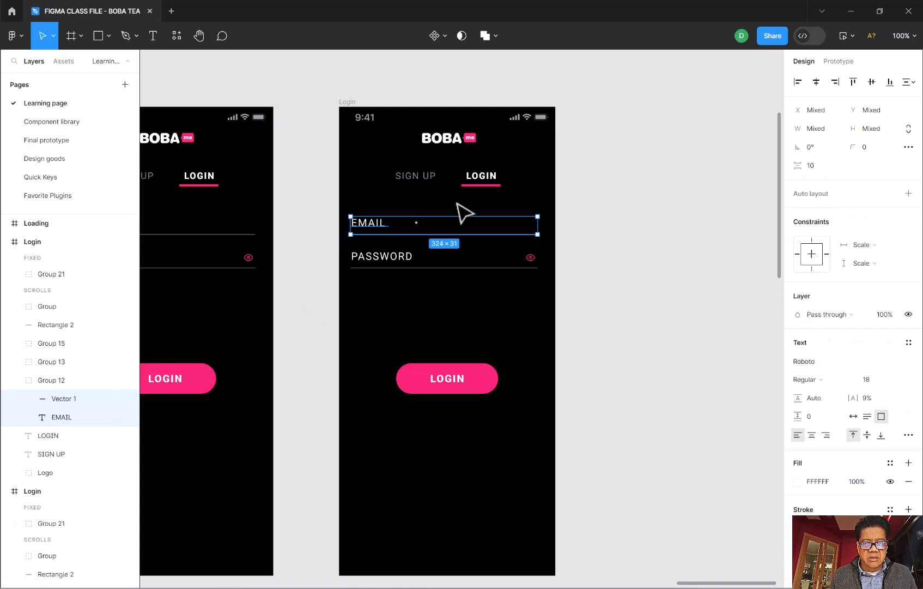
{"action": "right_click", "coordinate": [461, 232]}
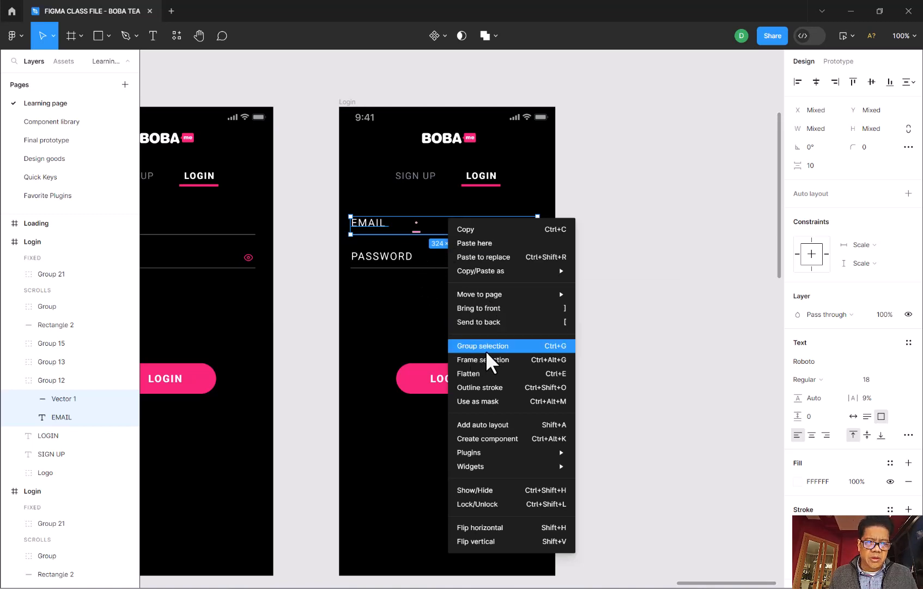
{"action": "left_click", "coordinate": [379, 225]}
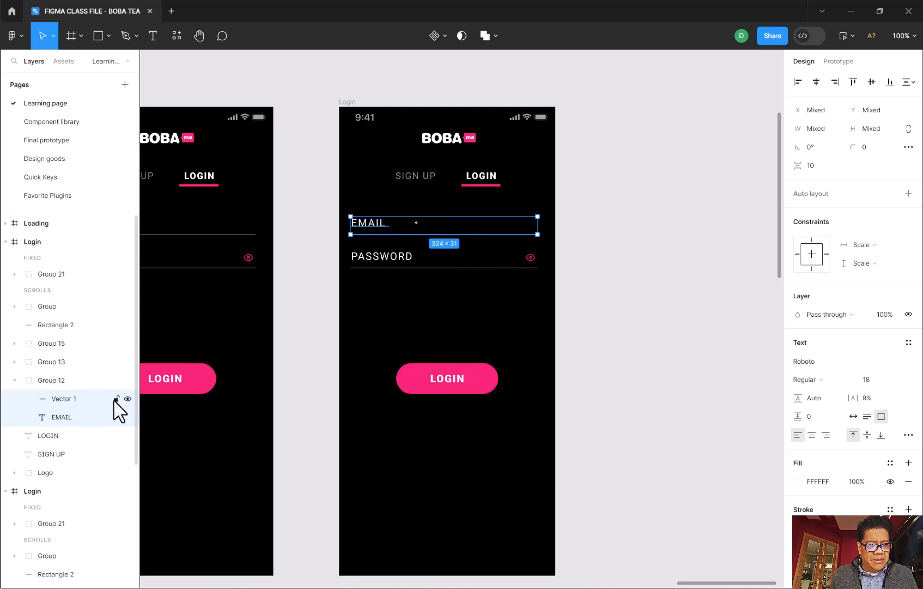
- Duplicate the EMAIL text in the copied Login frame and place the duplicate directly above the original at X 20, Y 169
{"action": "left_click", "coordinate": [63, 417]}
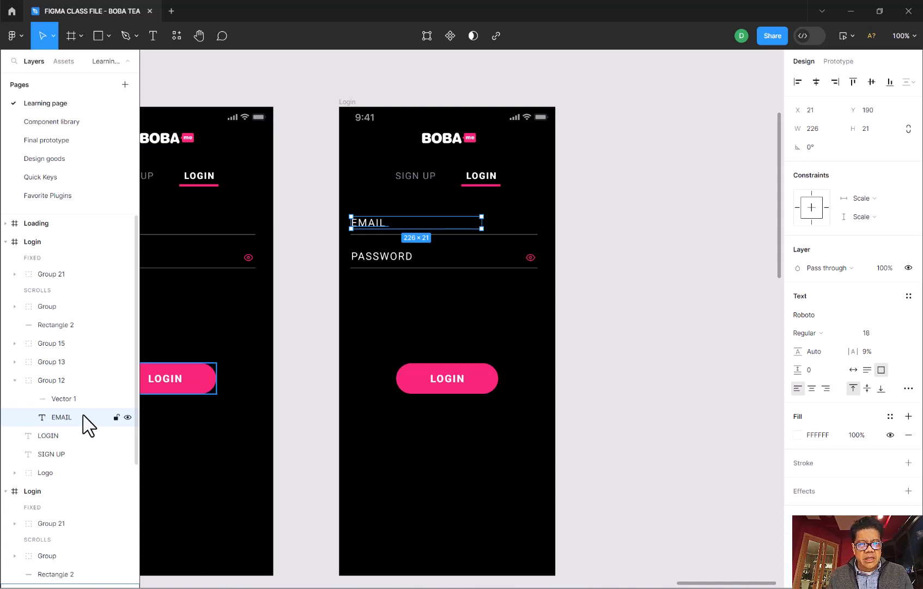
{"action": "key", "text": "ctrl+d"}
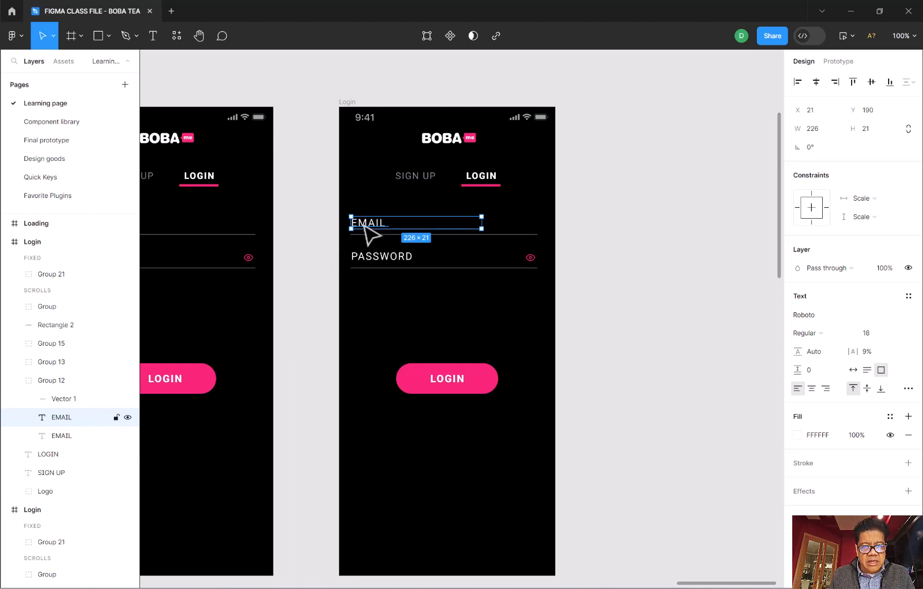
{"action": "left_click_drag", "start_coordinate": [364, 224], "coordinate": [364, 213]}
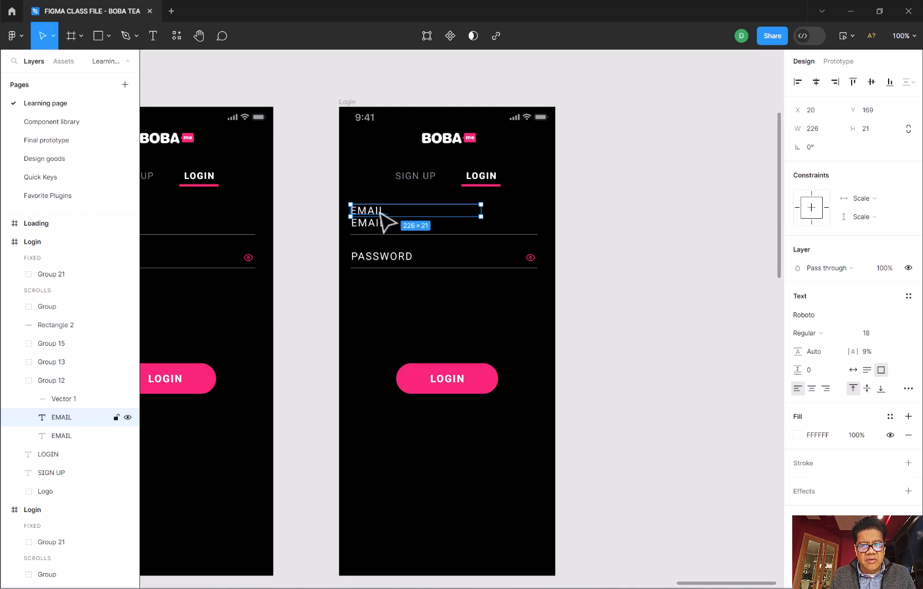
- Set the font size of the upper EMAIL label to 12
{"action": "left_click", "coordinate": [866, 333]}
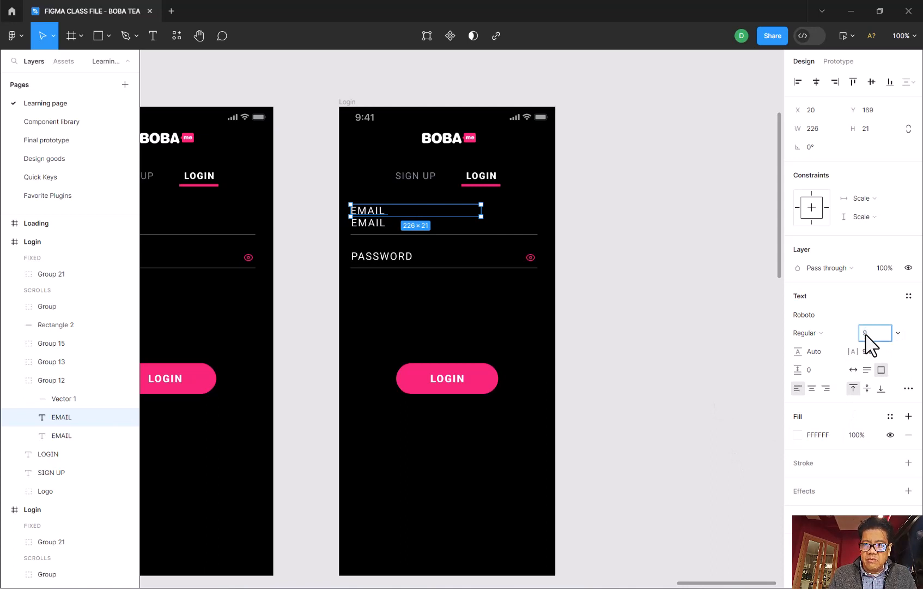
{"action": "key", "text": "Return"}
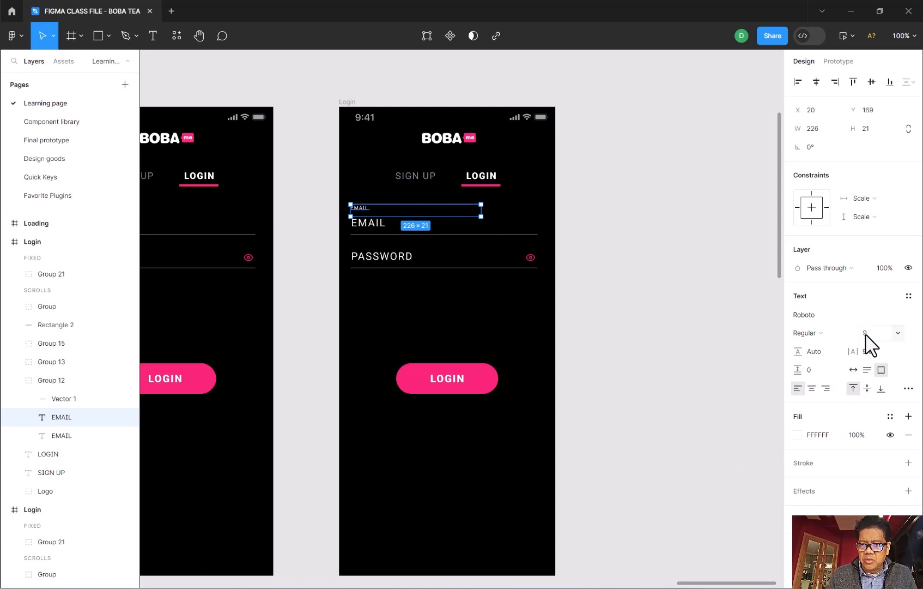
{"action": "left_click", "coordinate": [866, 335]}
{"action": "type", "text": "12"}
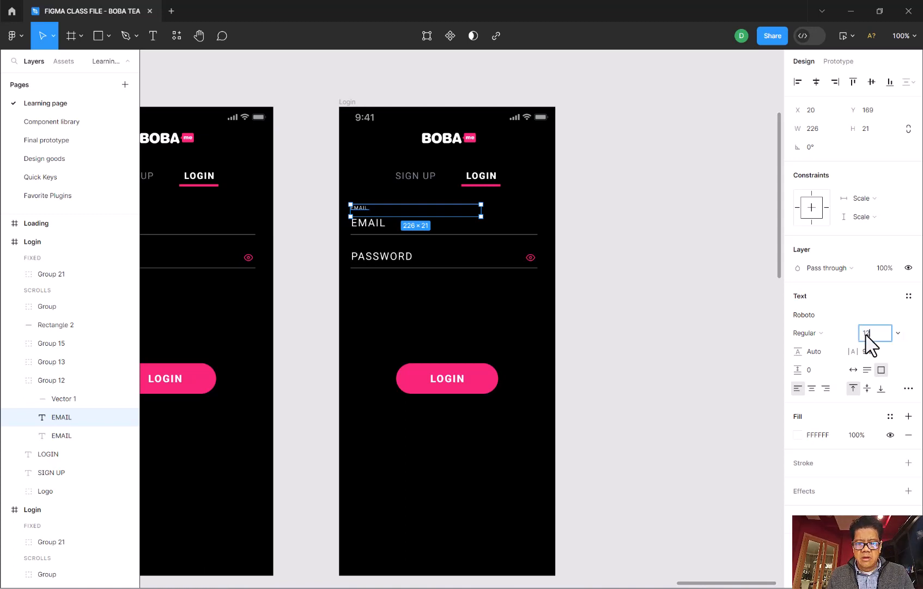
{"action": "key", "text": "Return"}
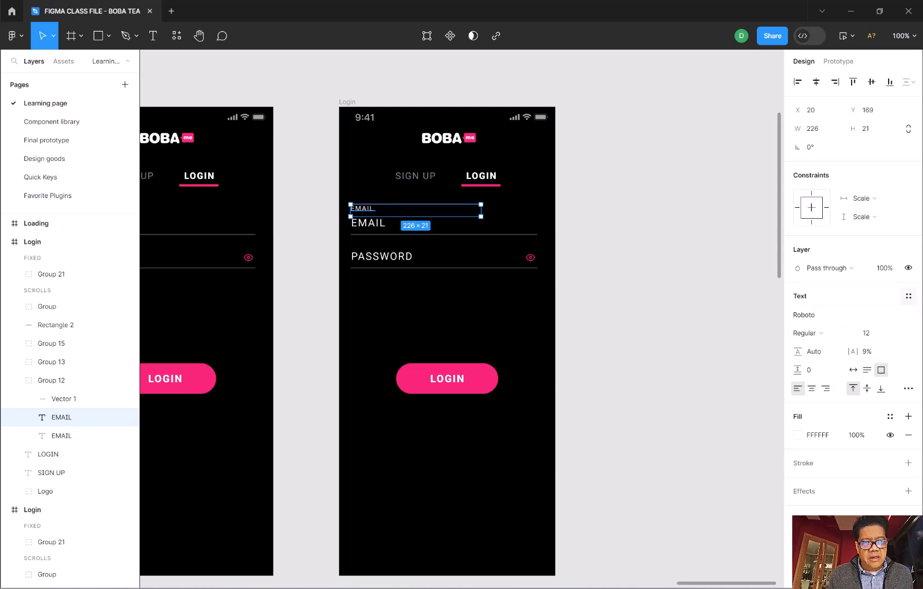
- Enlarge the lower EMAIL text box to about 238 × 31 and set its font size to 24
{"action": "left_click", "coordinate": [377, 227]}
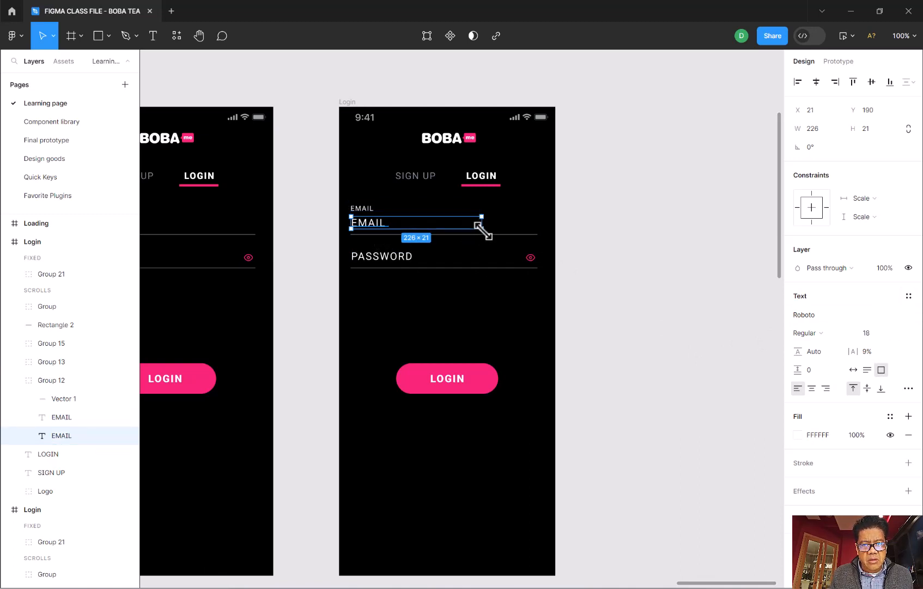
{"action": "left_click_drag", "start_coordinate": [482, 229], "coordinate": [488, 235]}
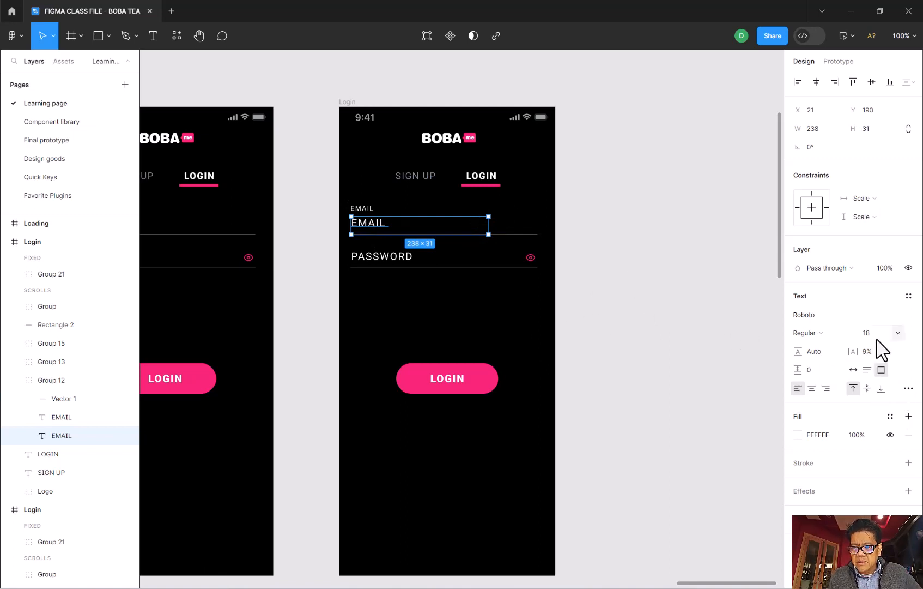
{"action": "left_click", "coordinate": [896, 335]}
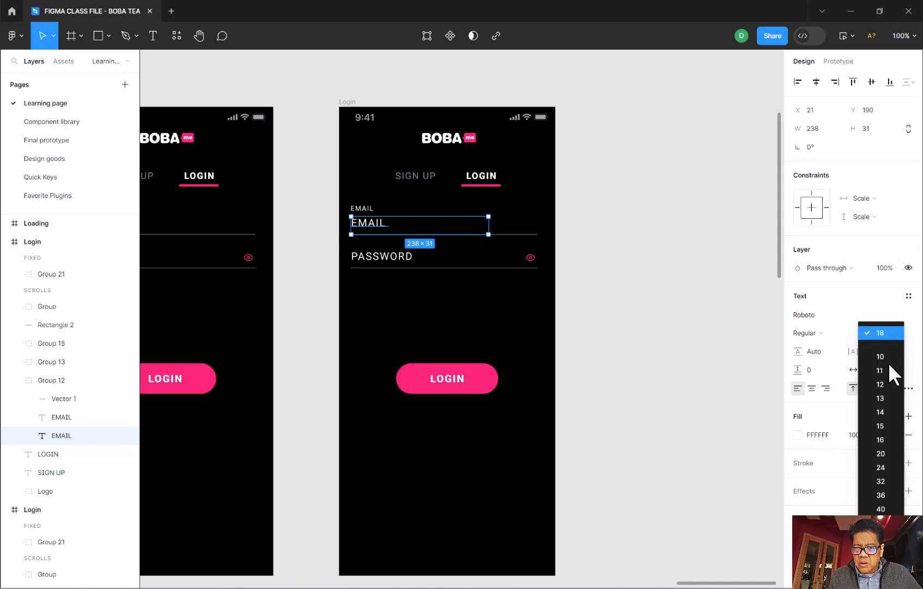
{"action": "left_click", "coordinate": [878, 467]}
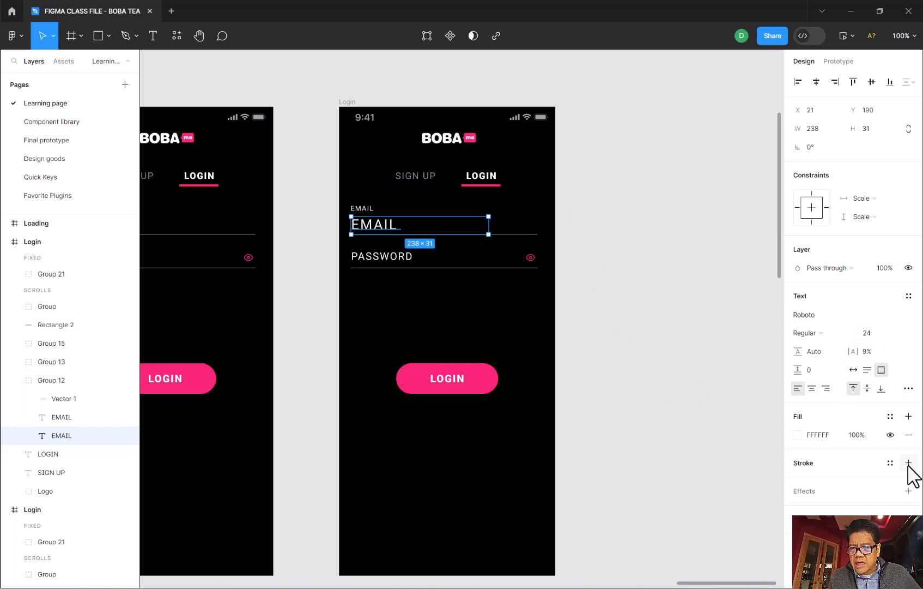
- Apply the Cool Gray color style to the lower EMAIL text
{"action": "left_click", "coordinate": [889, 417]}
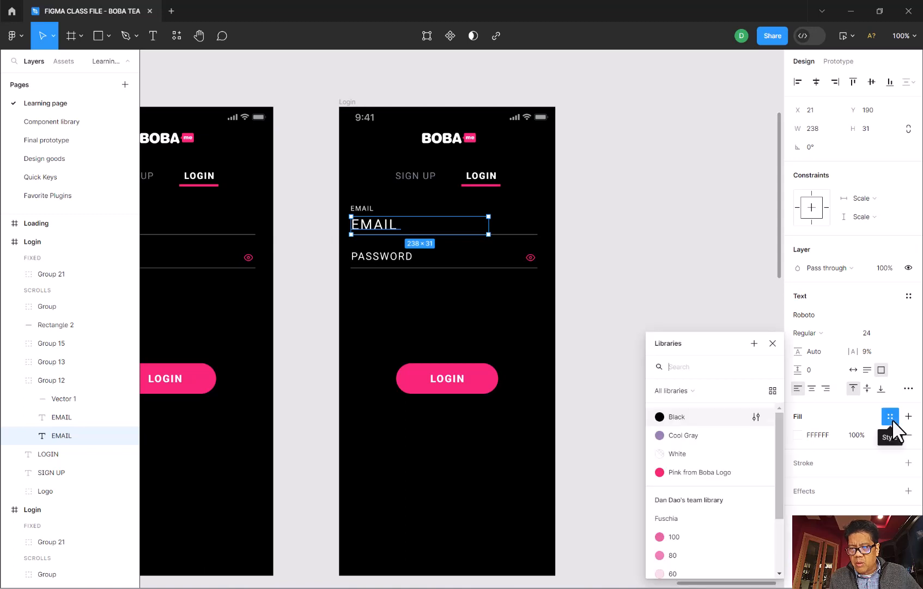
{"action": "left_click", "coordinate": [681, 434]}
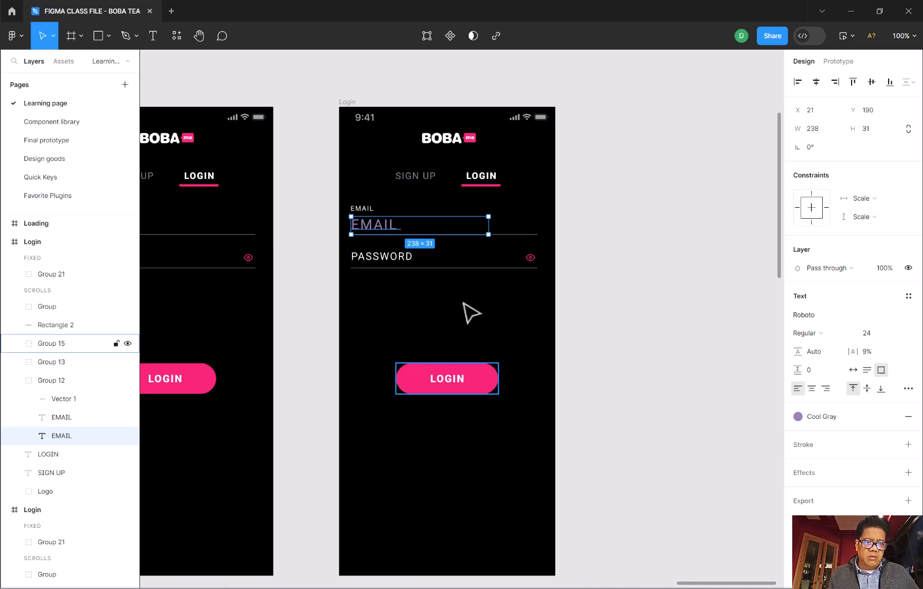
{"action": "left_click", "coordinate": [386, 339]}
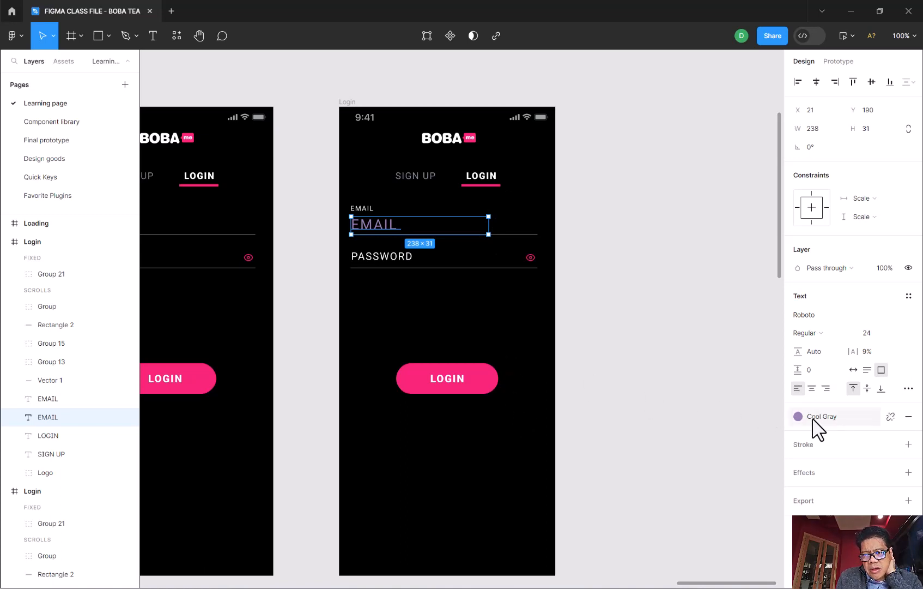
- Detach the color style from the lower EMAIL text and sample the pink FF0076 of the LOGIN underline as its fill
{"action": "left_click", "coordinate": [889, 416]}
{"action": "left_click", "coordinate": [812, 434]}
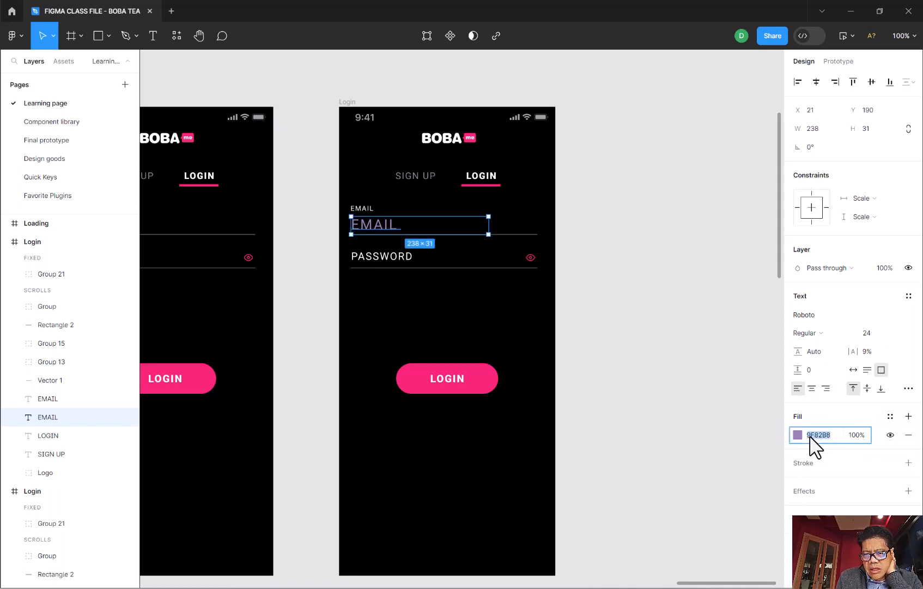
{"action": "left_click", "coordinate": [797, 434]}
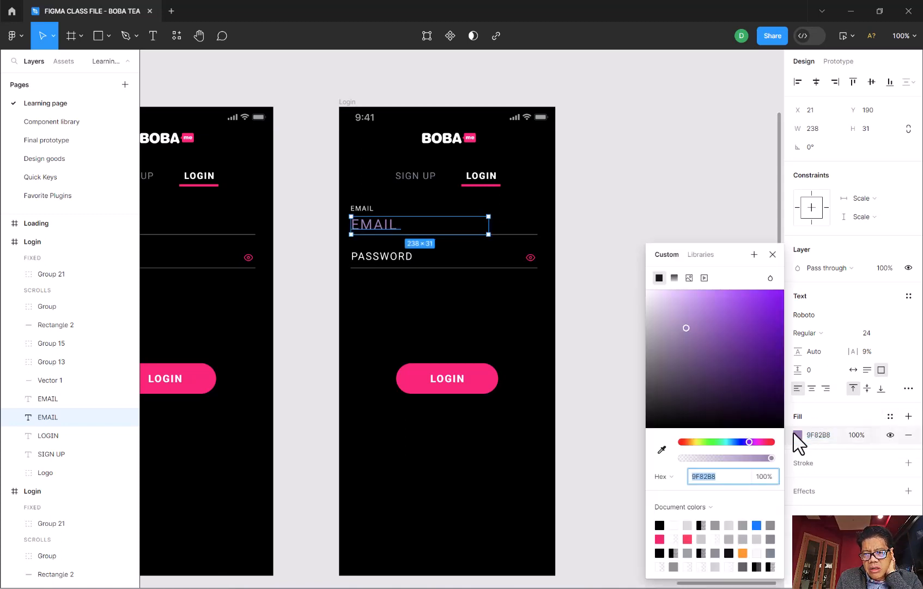
{"action": "left_click", "coordinate": [662, 450]}
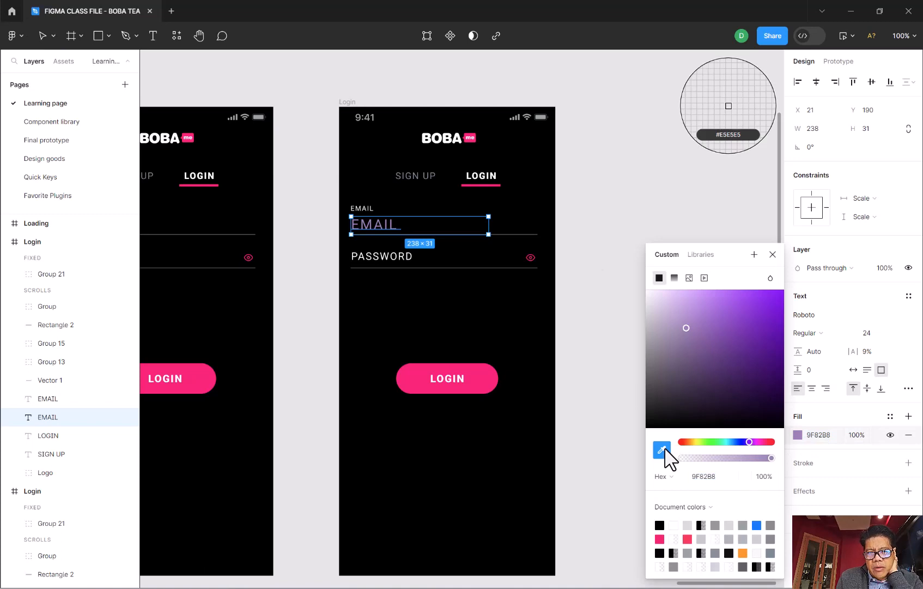
{"action": "left_click", "coordinate": [500, 185]}
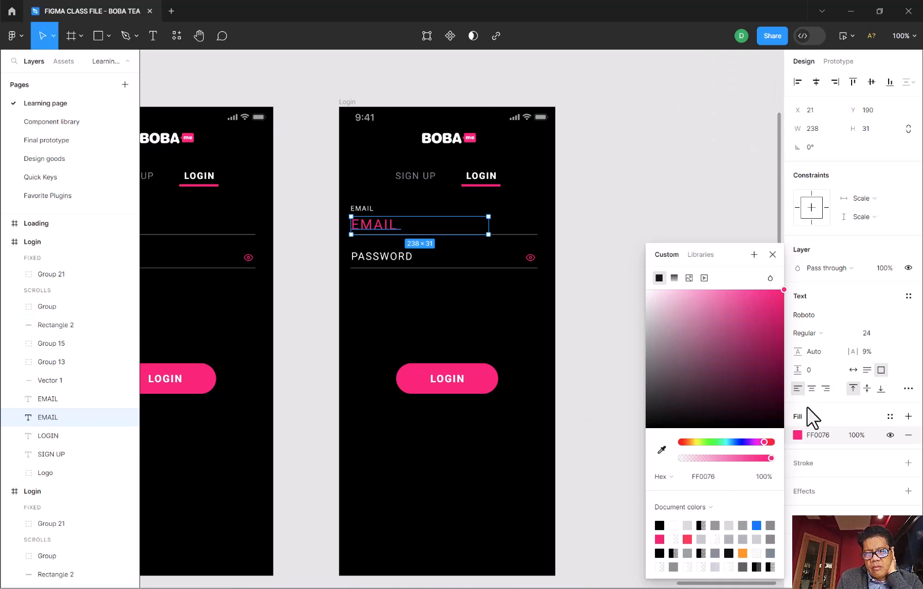
{"action": "left_click", "coordinate": [773, 255]}
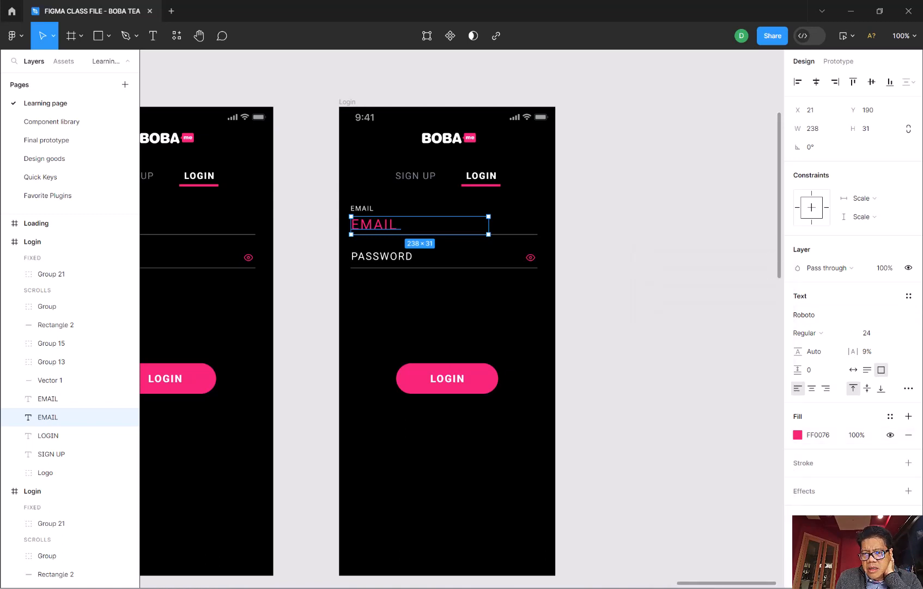
- Apply the Pink from Boba Logo color style to the lower EMAIL text
{"action": "left_click", "coordinate": [889, 416]}
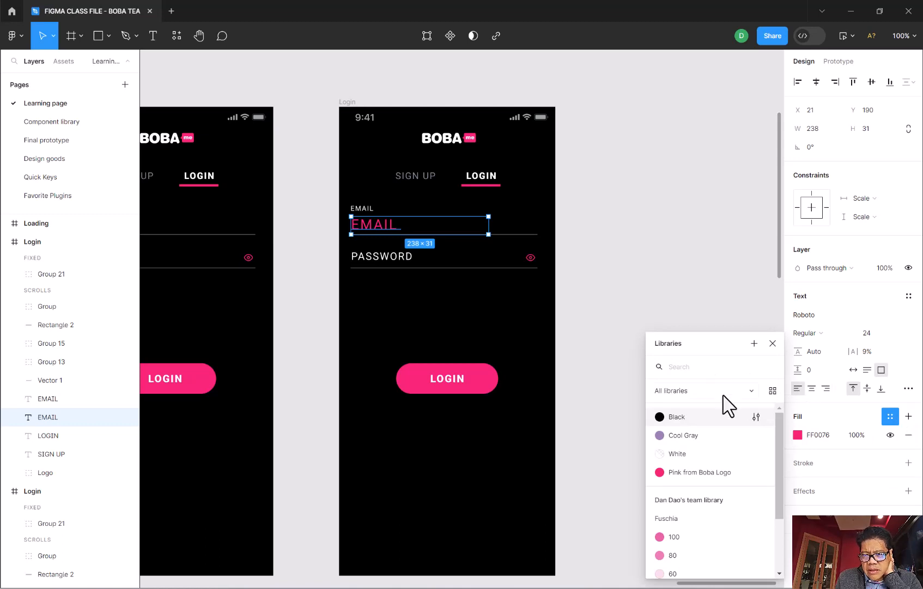
{"action": "left_click", "coordinate": [754, 342]}
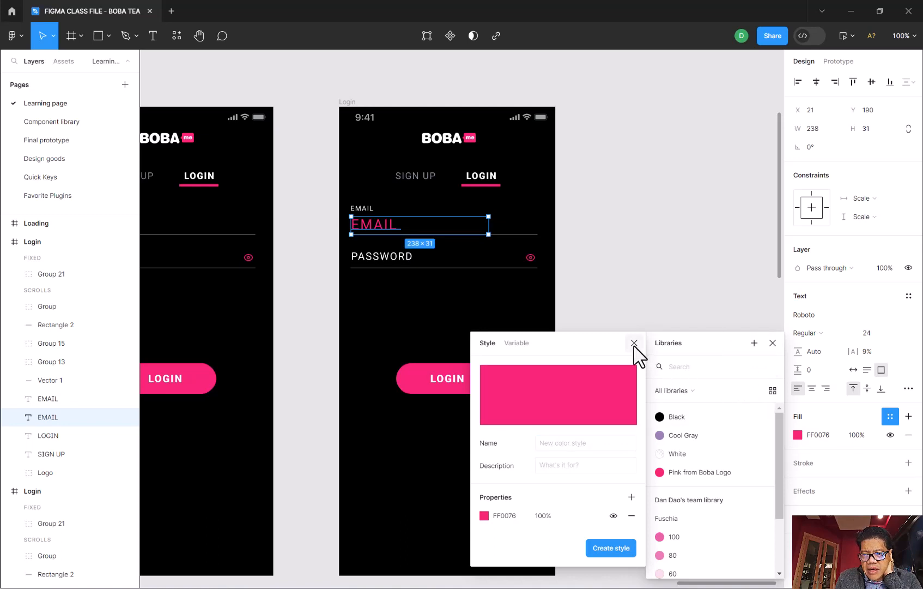
{"action": "left_click", "coordinate": [634, 347]}
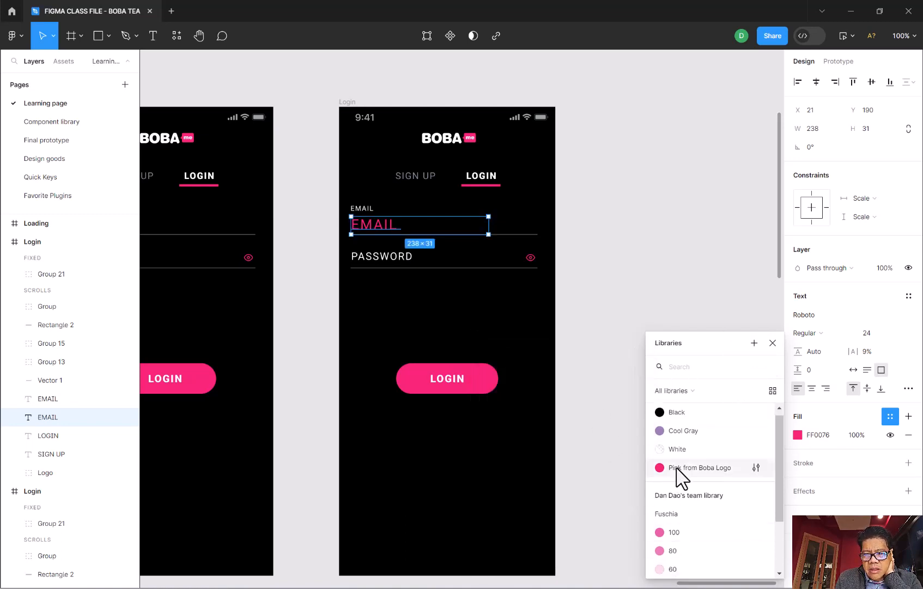
{"action": "left_click", "coordinate": [676, 467]}
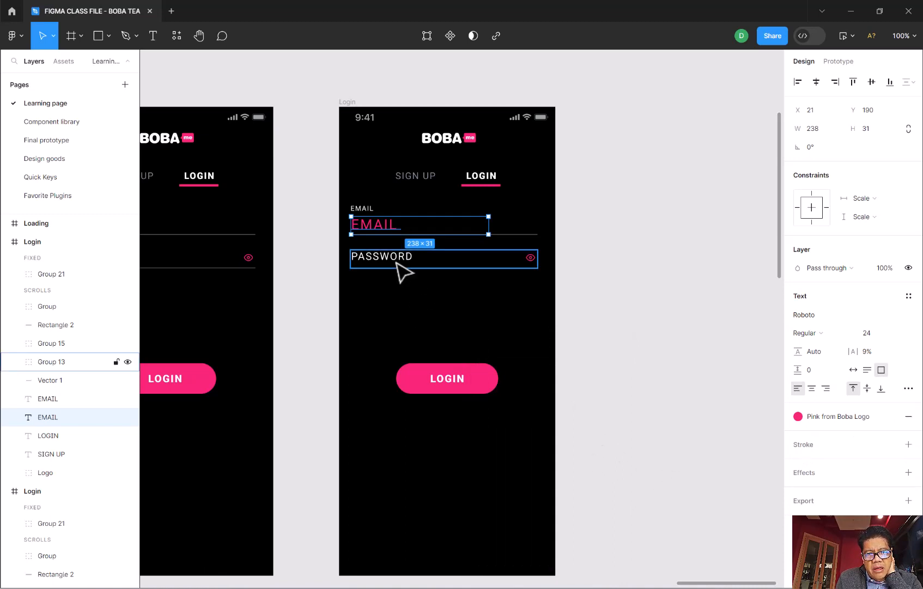
- Ungroup the group that holds the PASSWORD text and its underline on the second Login screen
{"action": "left_click", "coordinate": [397, 262]}
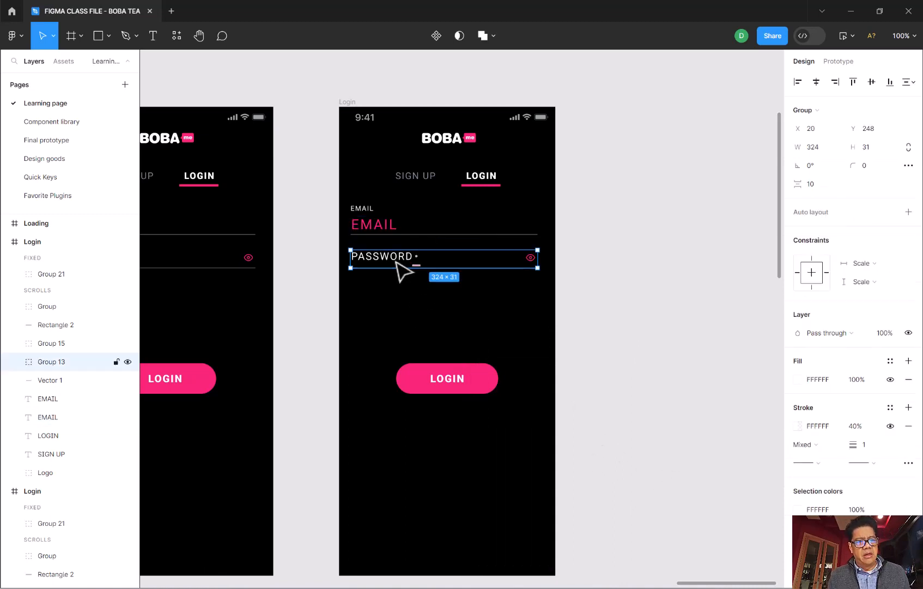
{"action": "left_click", "coordinate": [15, 362]}
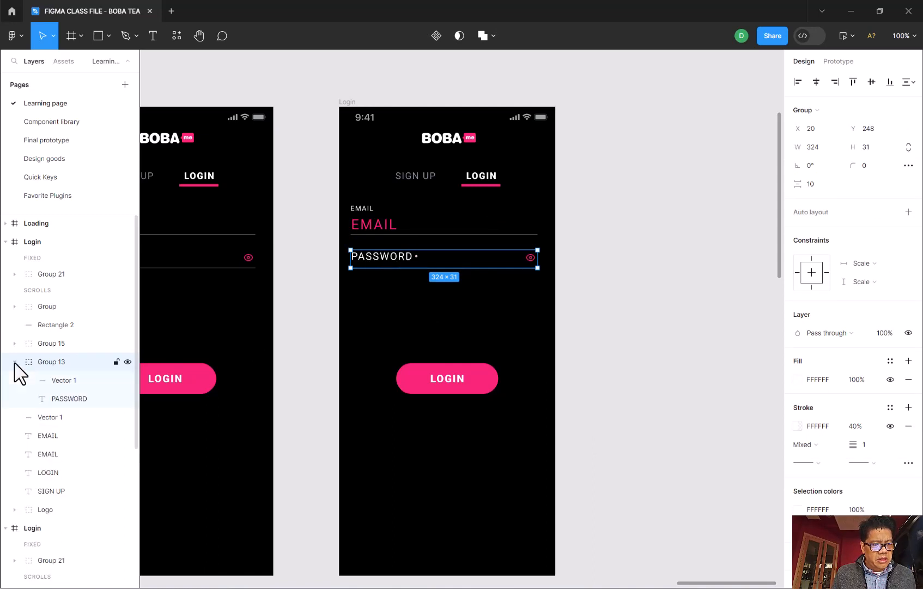
{"action": "left_click", "coordinate": [65, 398]}
{"action": "left_click", "coordinate": [56, 362]}
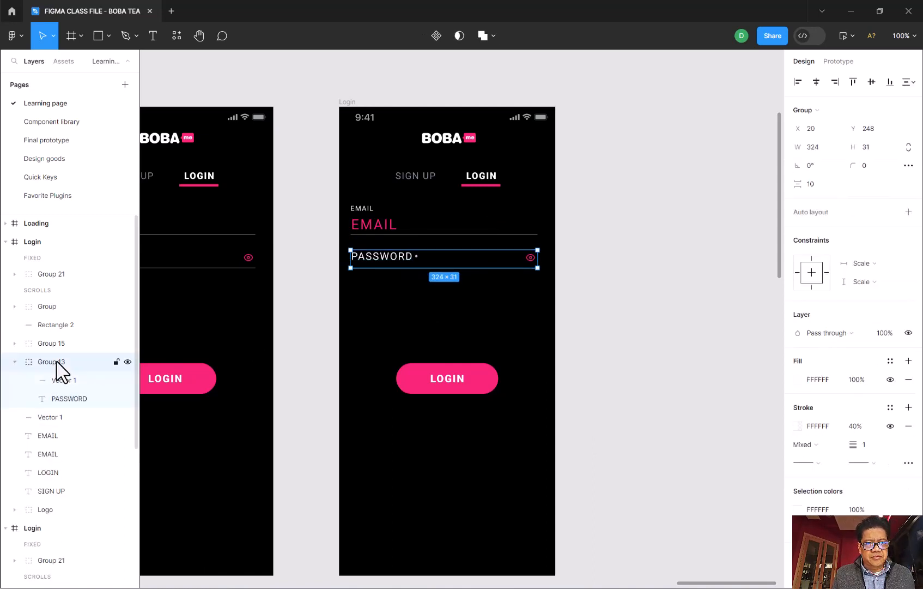
{"action": "right_click", "coordinate": [60, 363]}
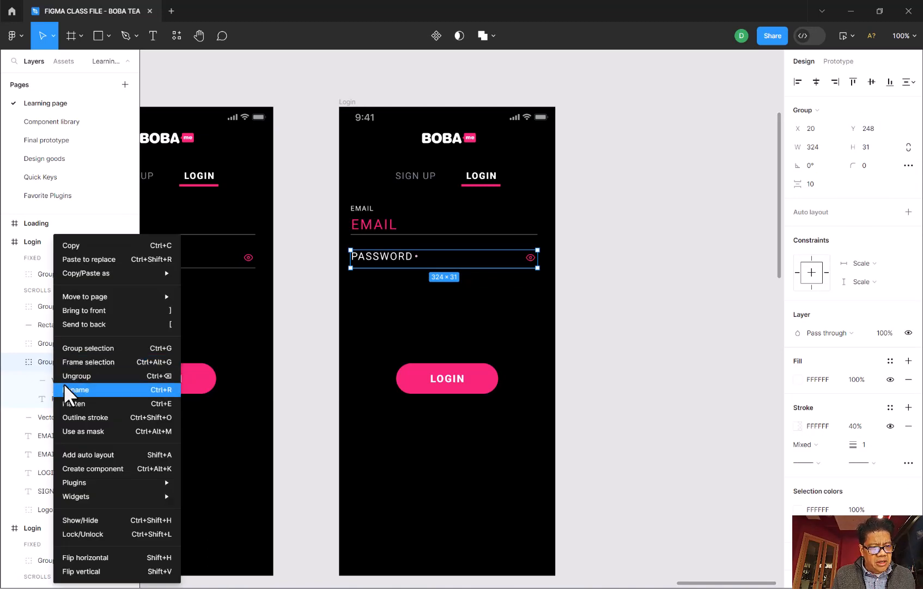
{"action": "left_click", "coordinate": [71, 375]}
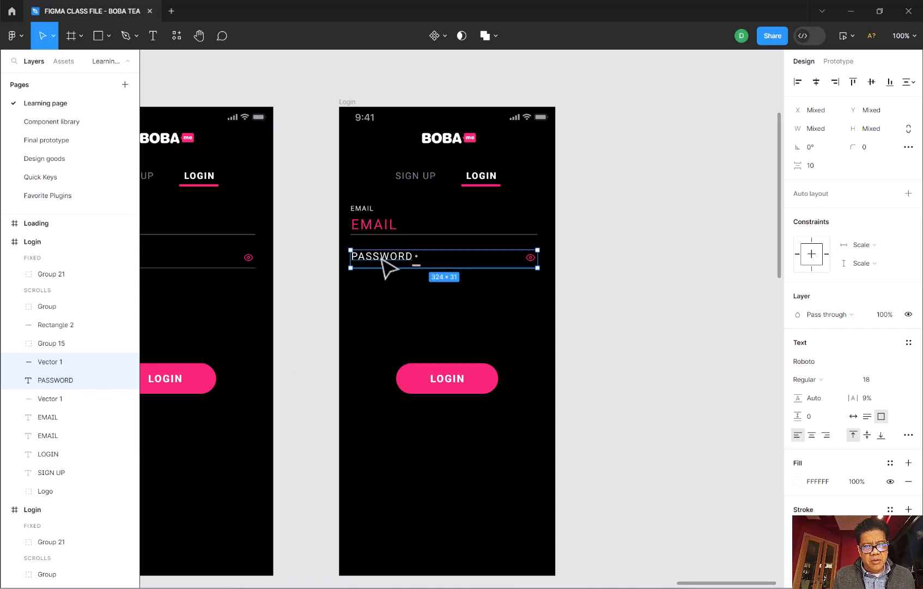
- Duplicate the PASSWORD text, offset the copy to about X 65, Y 258, and raise the original to about X 20, Y 234
{"action": "left_click", "coordinate": [380, 259]}
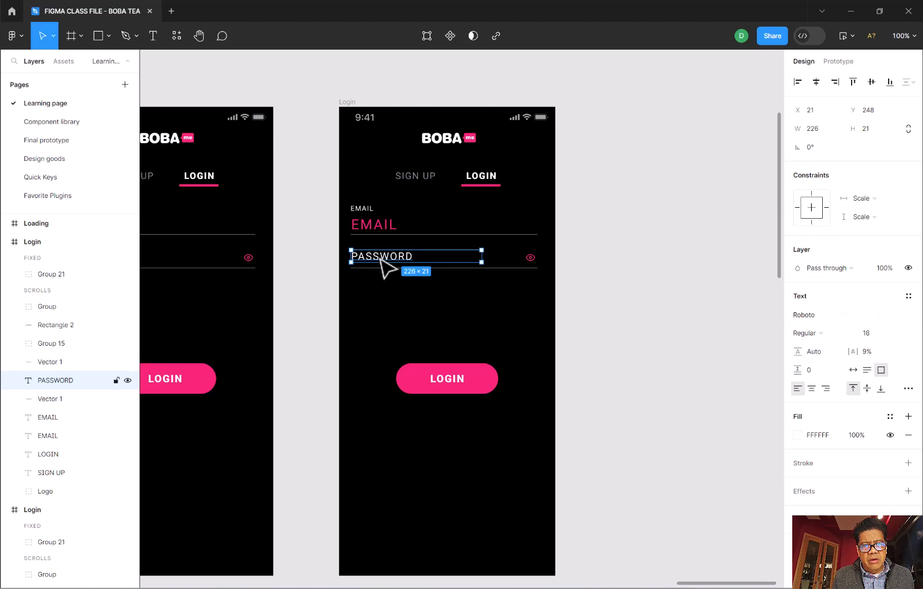
{"action": "left_click", "coordinate": [364, 213]}
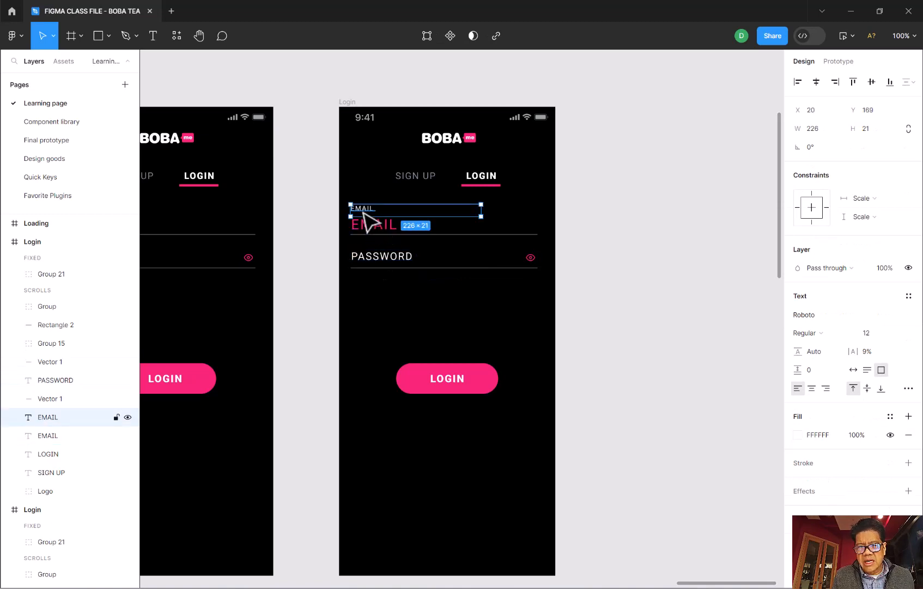
{"action": "left_click", "coordinate": [371, 259]}
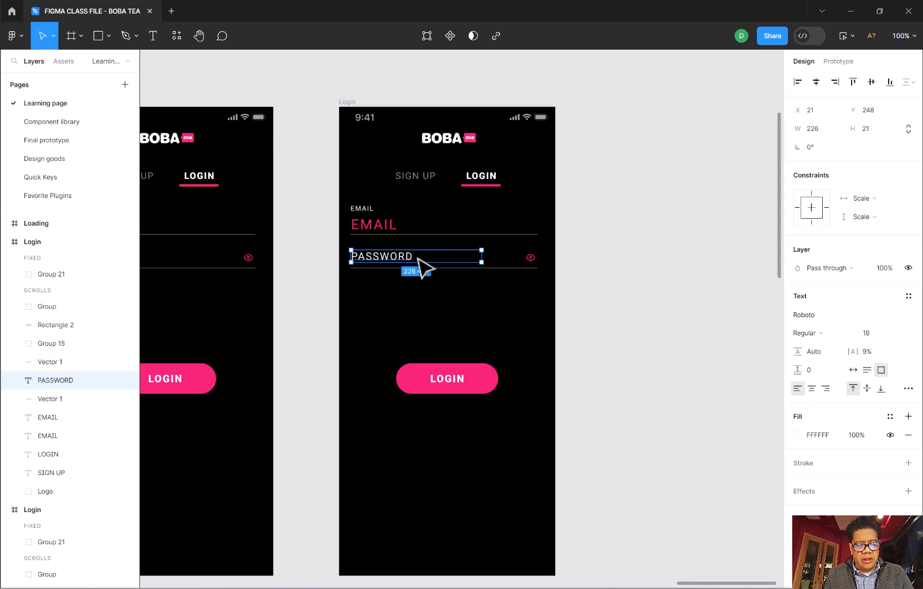
{"action": "key", "text": "ctrl+d"}
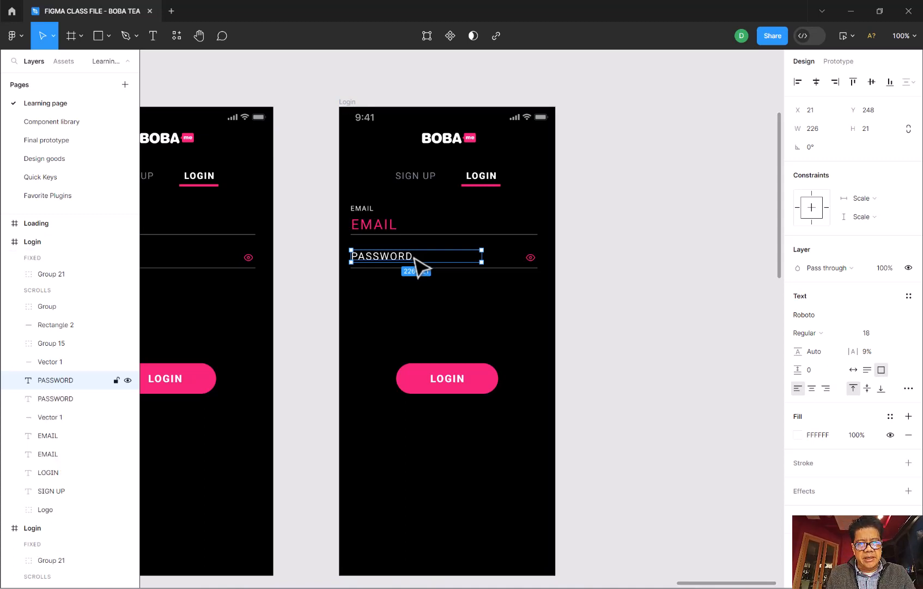
{"action": "left_click_drag", "start_coordinate": [417, 259], "coordinate": [436, 269]}
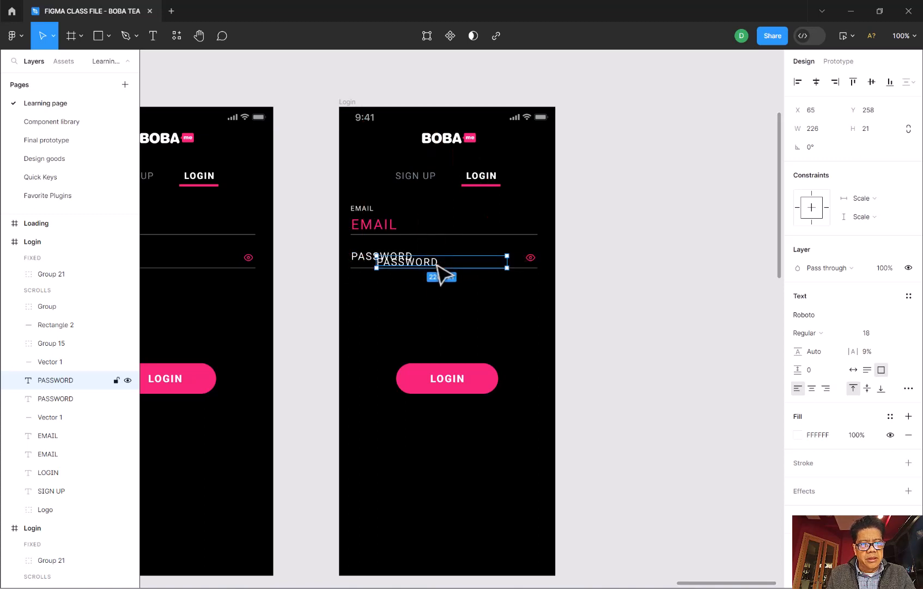
{"action": "left_click", "coordinate": [361, 259]}
{"action": "left_click_drag", "start_coordinate": [362, 258], "coordinate": [361, 250]}
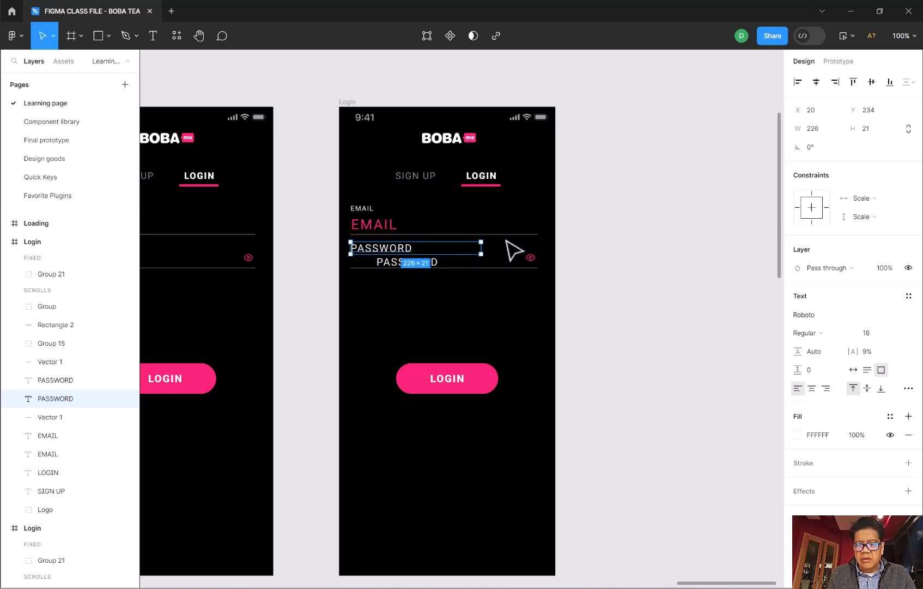
- Set the font size of the upper PASSWORD label to 12, matching the EMAIL label
{"action": "left_click", "coordinate": [361, 209]}
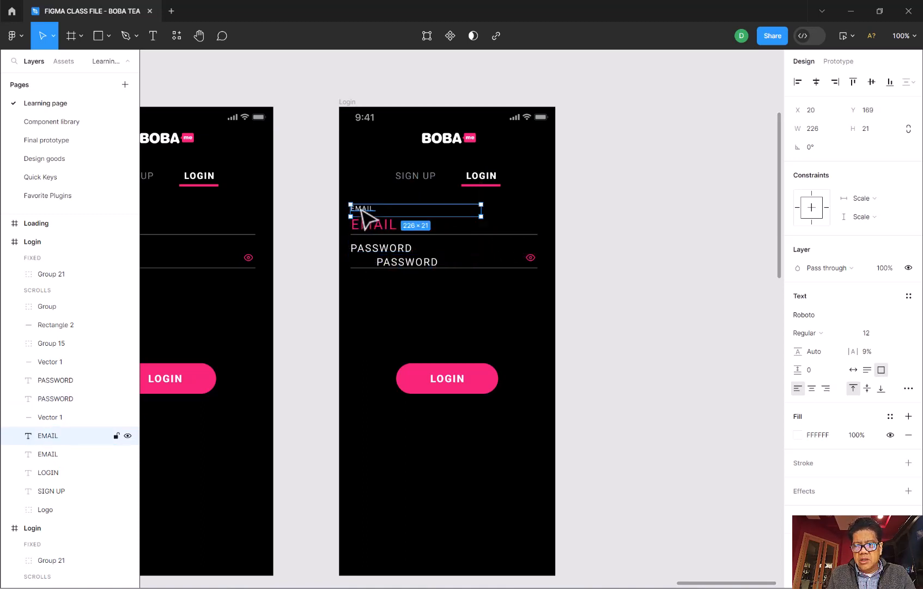
{"action": "left_click", "coordinate": [373, 252]}
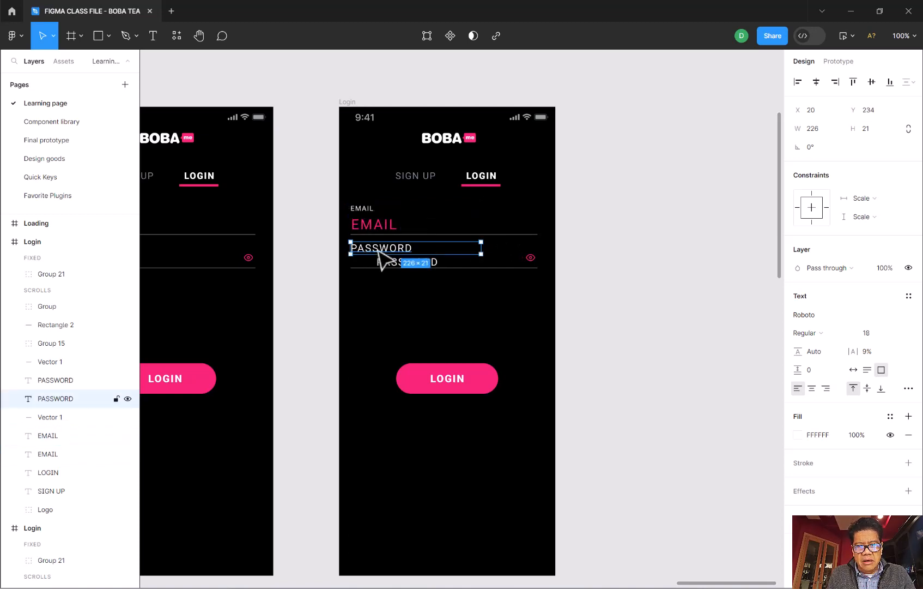
{"action": "left_click", "coordinate": [872, 333]}
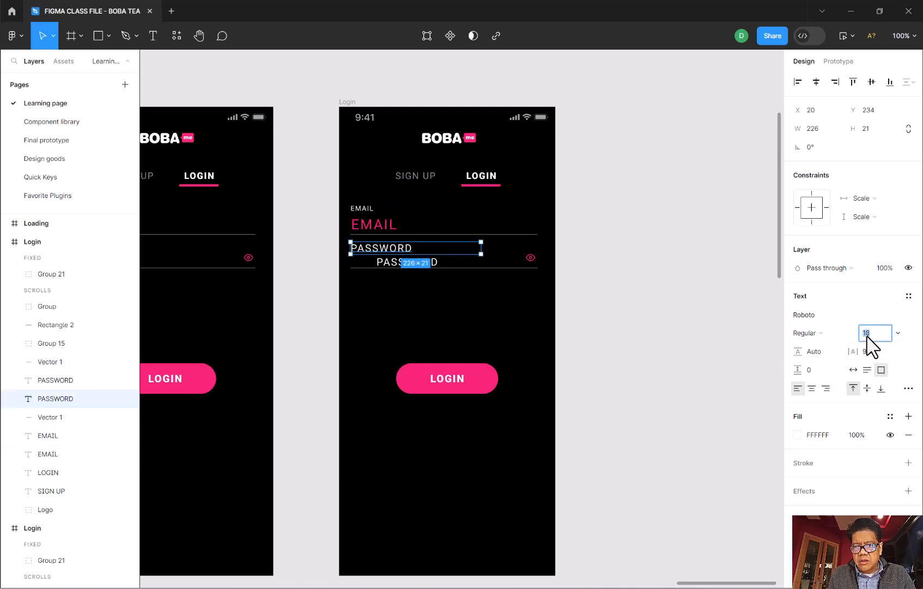
{"action": "key", "text": "Return"}
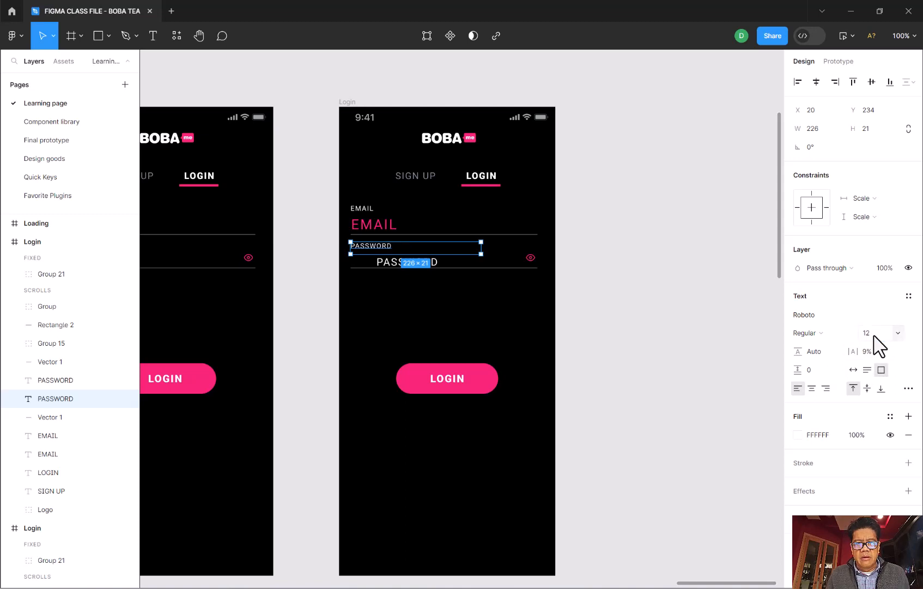
- Set the lower PASSWORD text's font size to 24 and move it under its label at about X 19, Y 254
{"action": "left_click", "coordinate": [383, 264]}
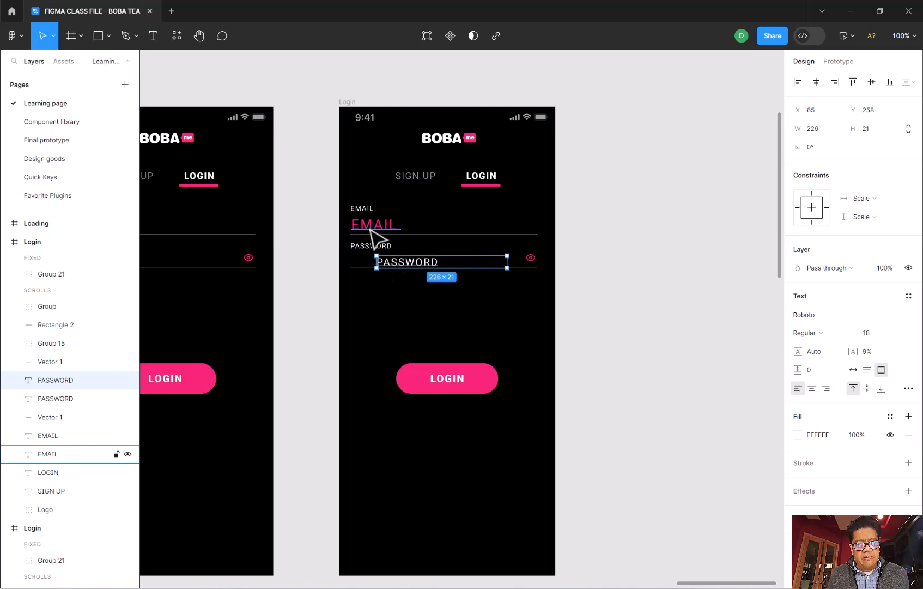
{"action": "left_click", "coordinate": [370, 230]}
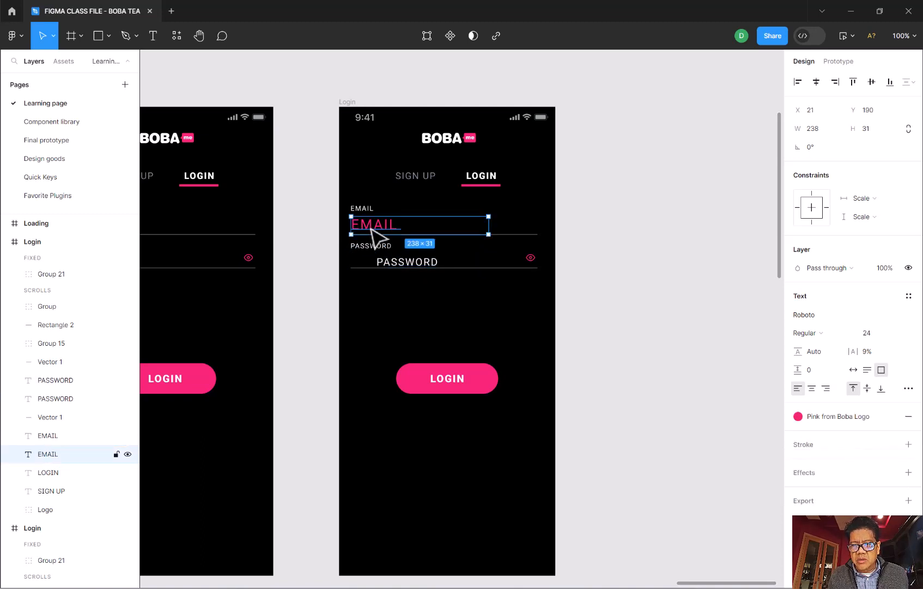
{"action": "left_click", "coordinate": [394, 263]}
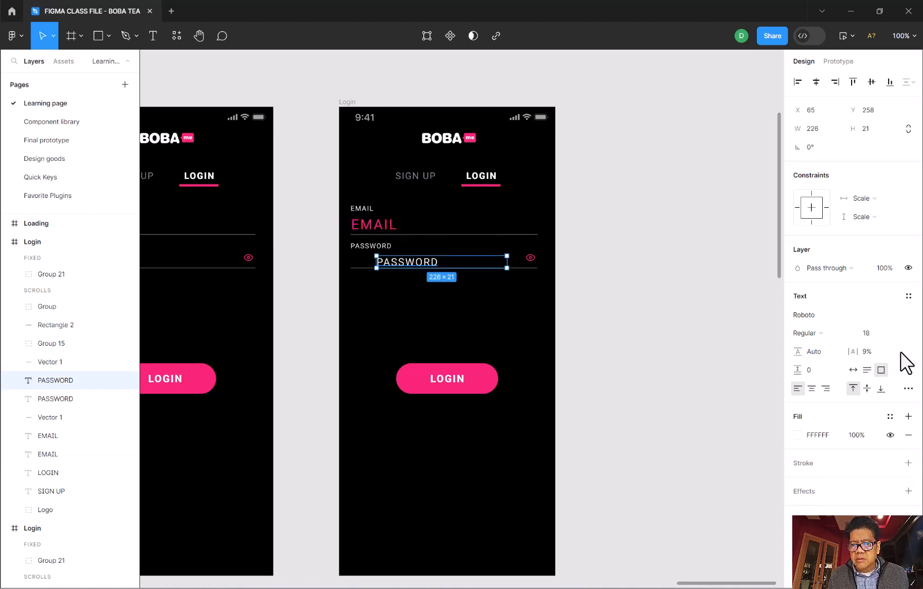
{"action": "left_click", "coordinate": [866, 333]}
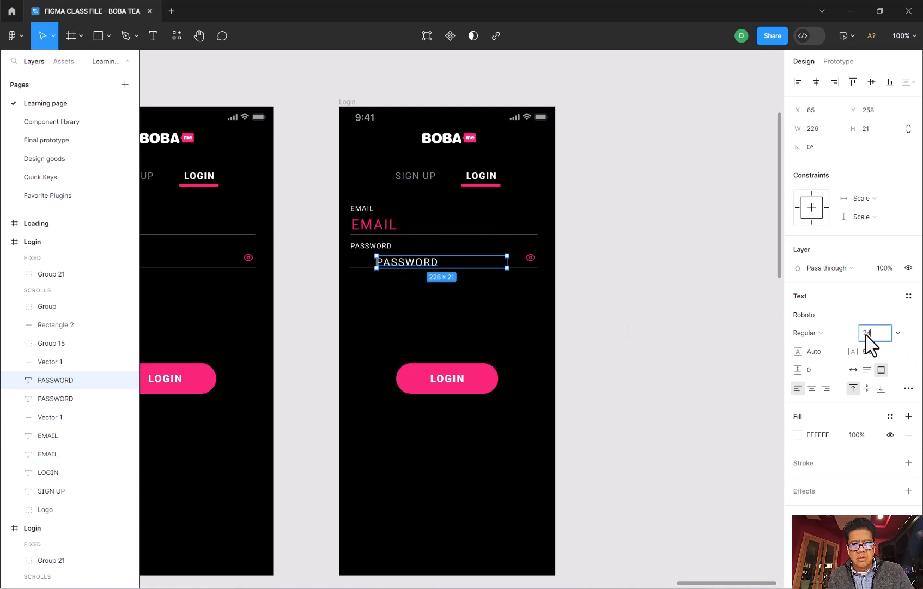
{"action": "key", "text": "Return"}
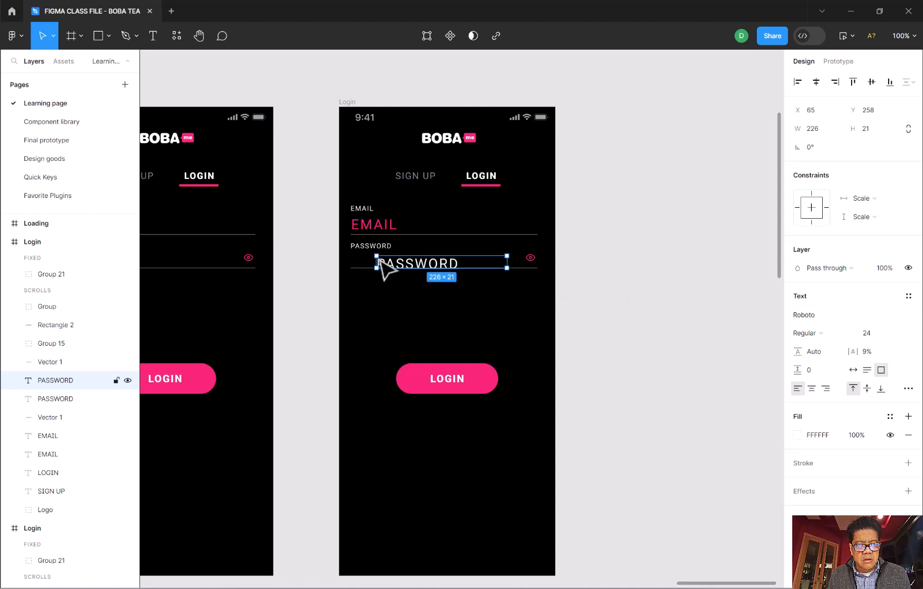
{"action": "left_click_drag", "start_coordinate": [373, 261], "coordinate": [352, 259]}
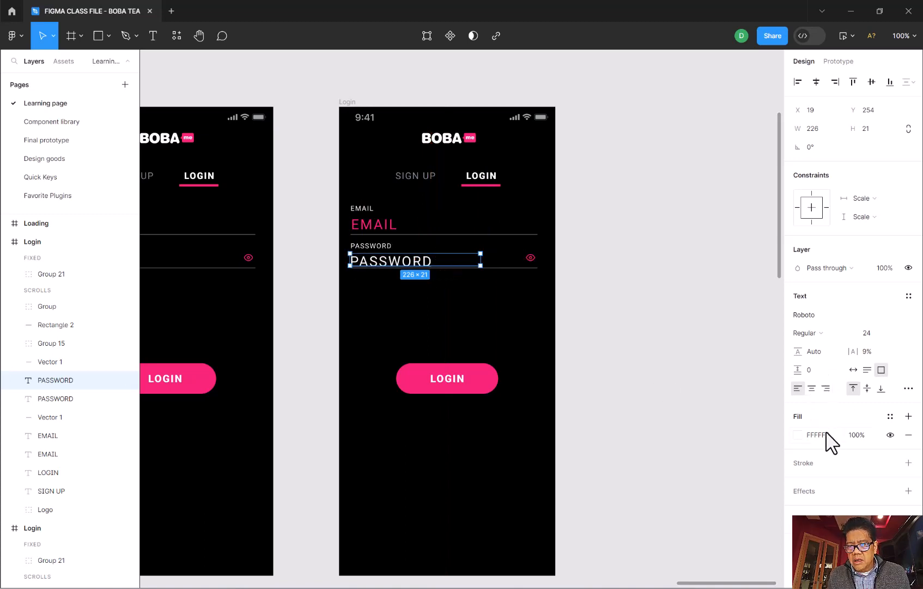
- Apply the Pink from Boba Logo color style to the lower PASSWORD text
{"action": "left_click", "coordinate": [890, 416]}
{"action": "left_click", "coordinate": [671, 474]}
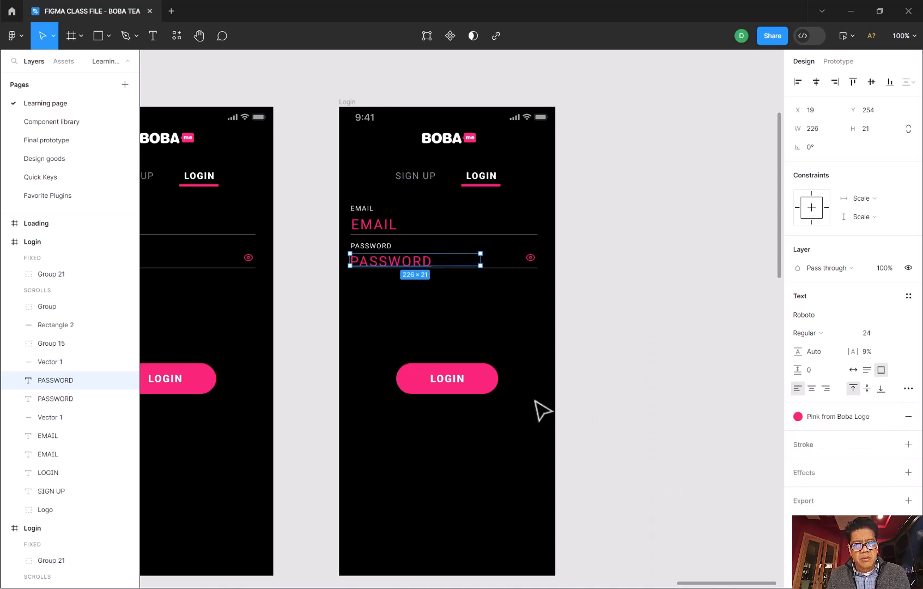
{"action": "left_click", "coordinate": [417, 345]}
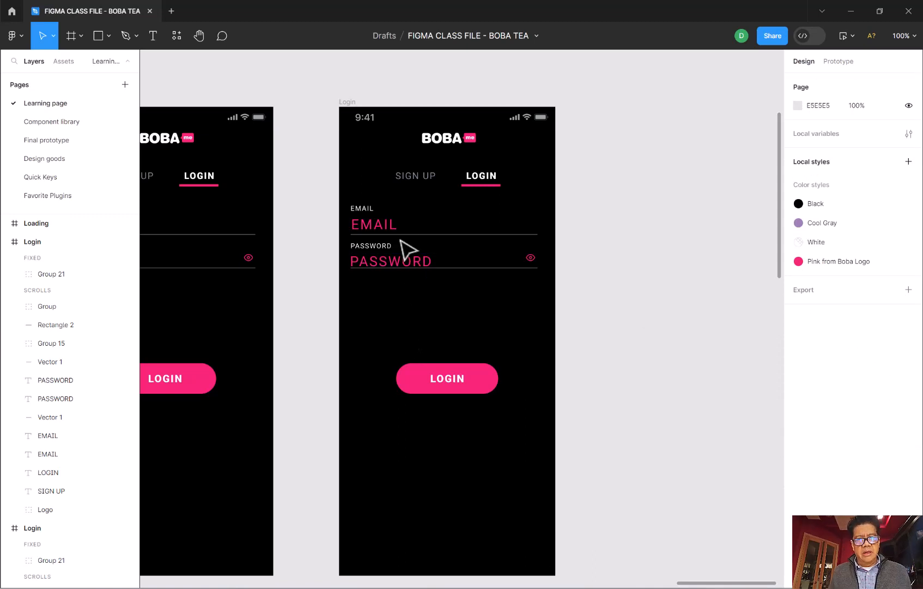
{"action": "left_click", "coordinate": [374, 223]}
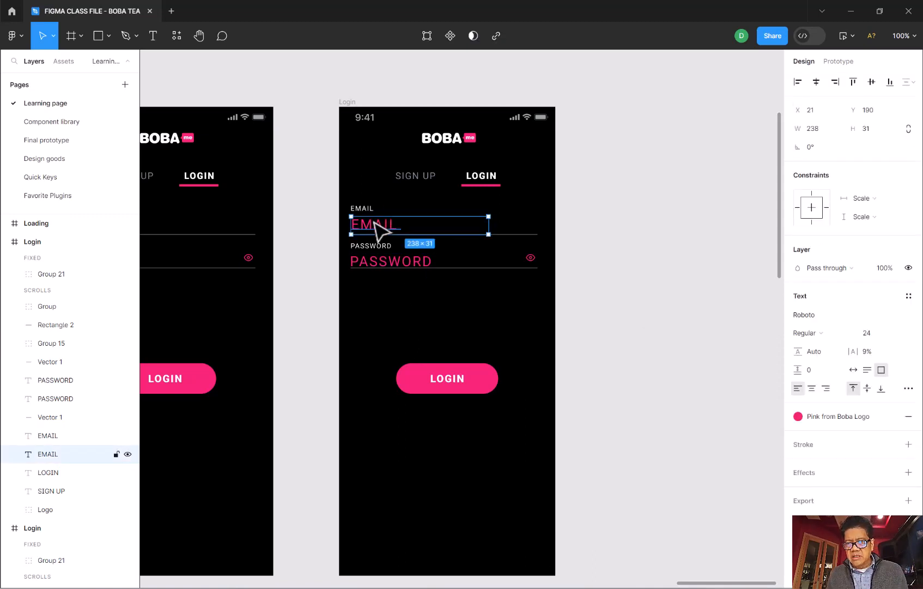
{"action": "left_click", "coordinate": [376, 264]}
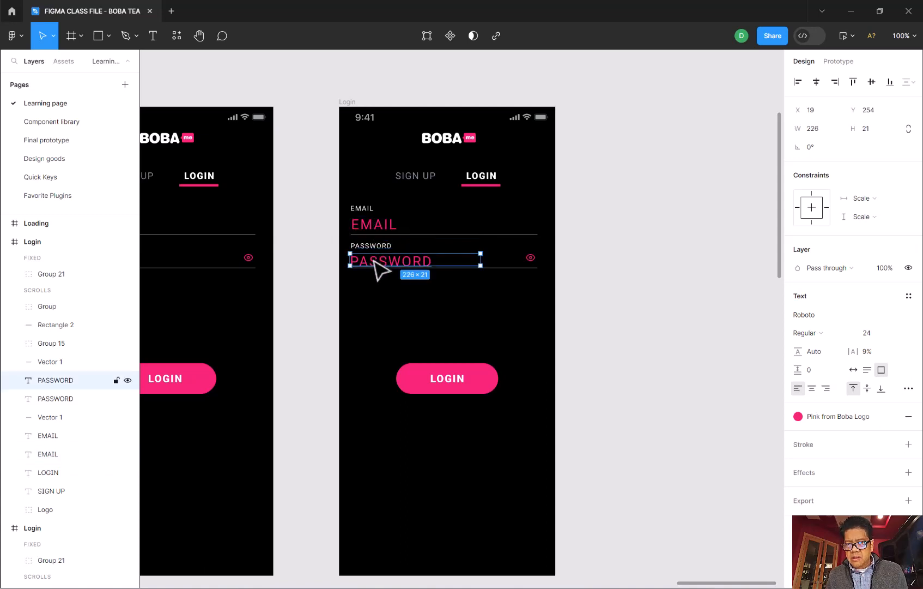
{"action": "left_click", "coordinate": [418, 310]}
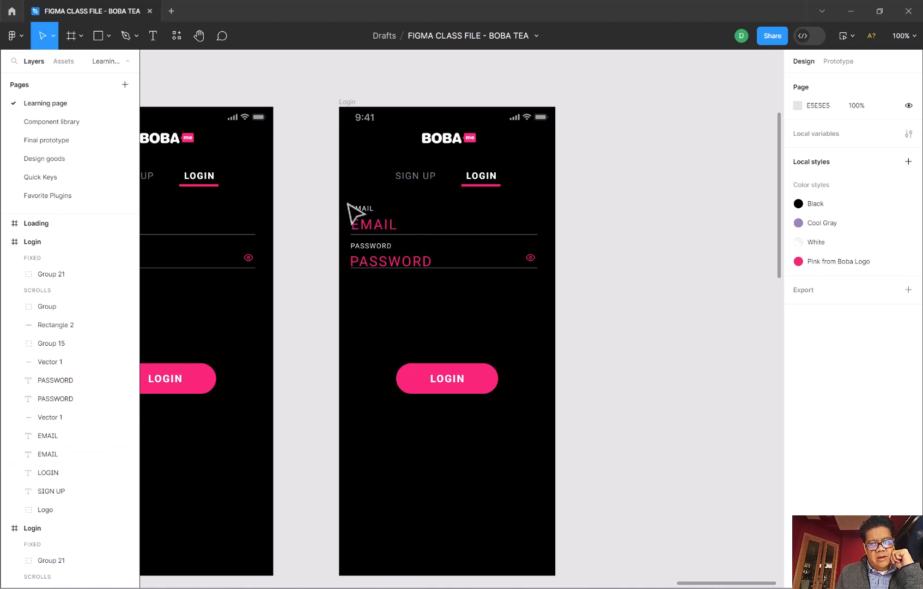
- Select the EMAIL label, entry text and underline together, and examine the existing components on the Component library page before returning to the Learning page
{"action": "left_click_drag", "start_coordinate": [345, 198], "coordinate": [546, 238]}
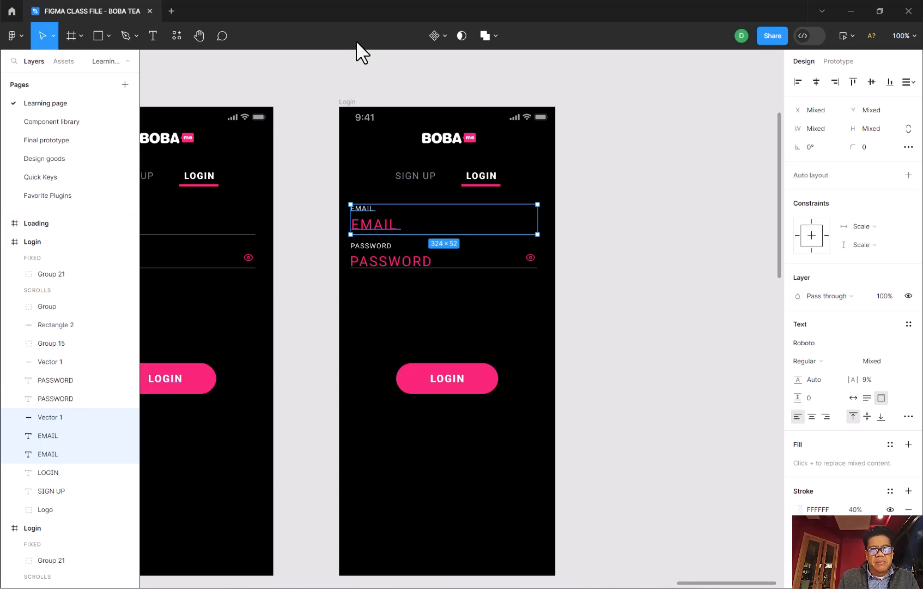
{"action": "left_click", "coordinate": [52, 122]}
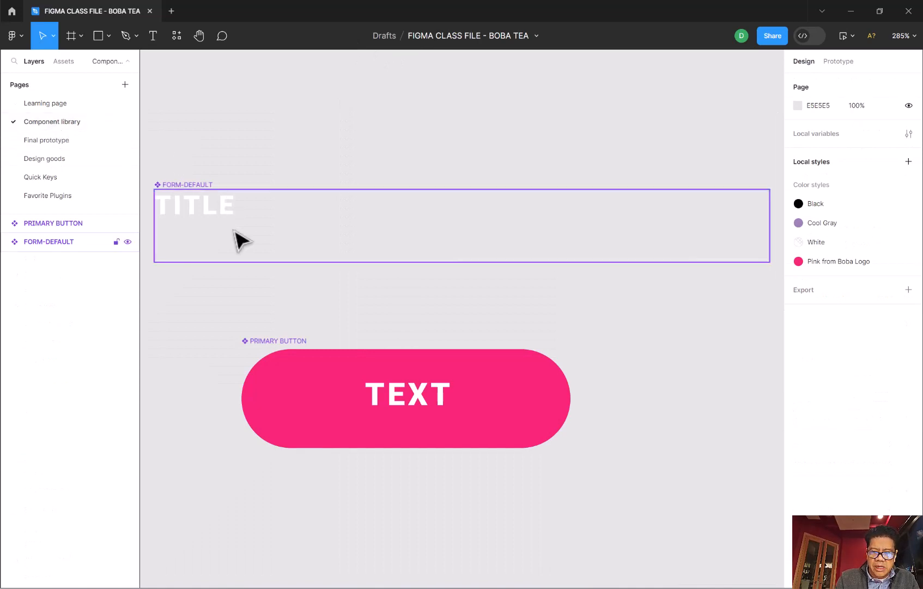
{"action": "key", "text": "minus"}
{"action": "key", "text": "minus"}
{"action": "key", "text": "minus"}
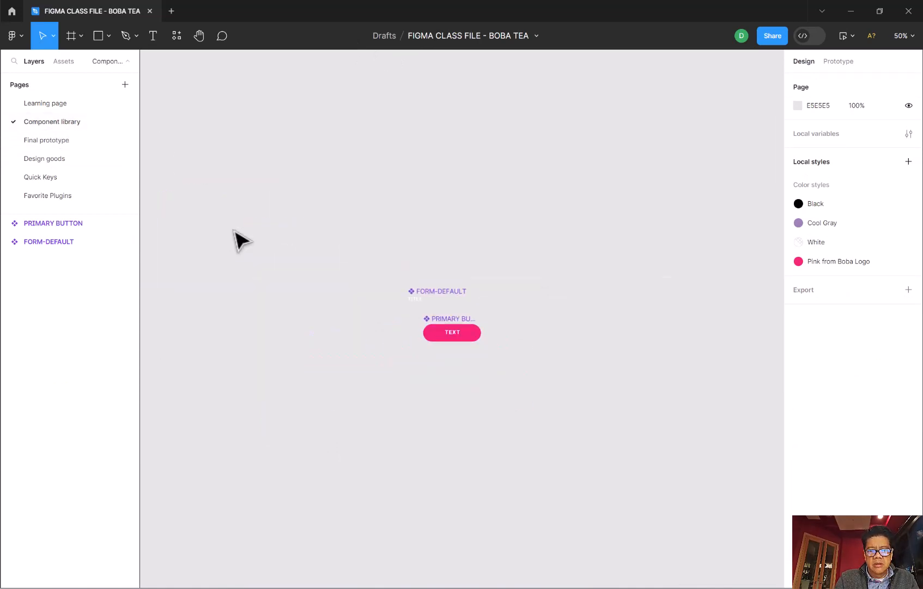
{"action": "key", "text": "plus"}
{"action": "key", "text": "plus"}
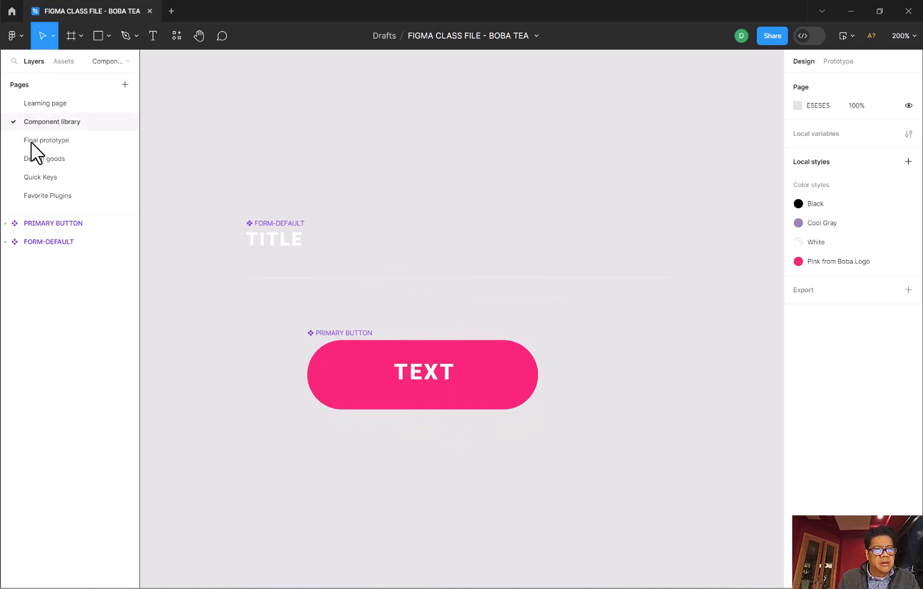
{"action": "left_click", "coordinate": [31, 102]}
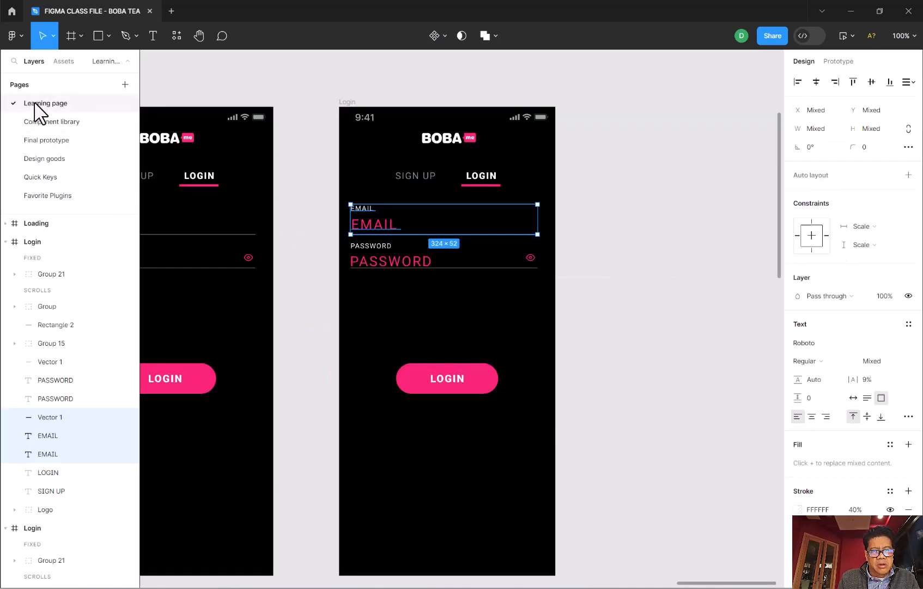
- Create a component from the selected EMAIL label, entry text and underline, and open the Component library page
{"action": "left_click", "coordinate": [445, 35]}
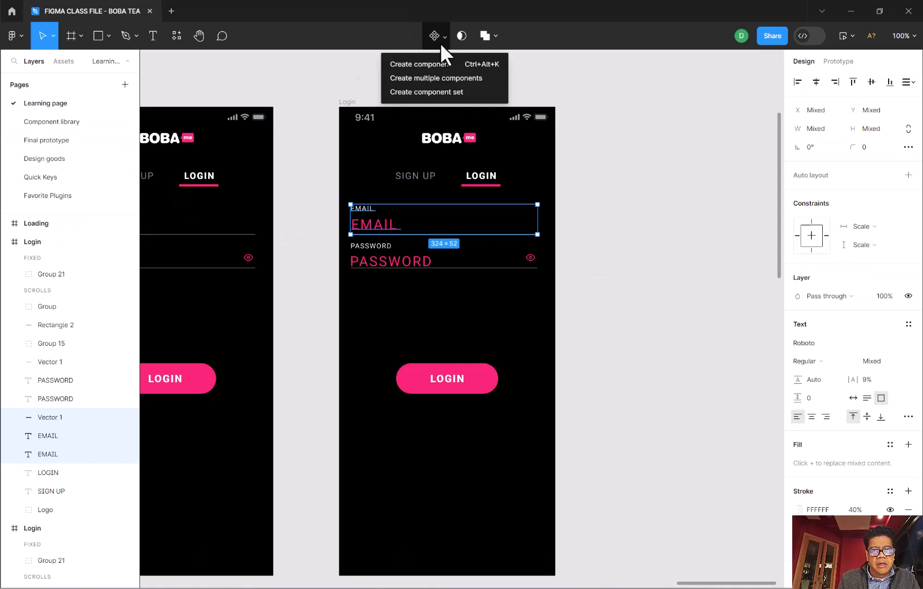
{"action": "left_click", "coordinate": [426, 63]}
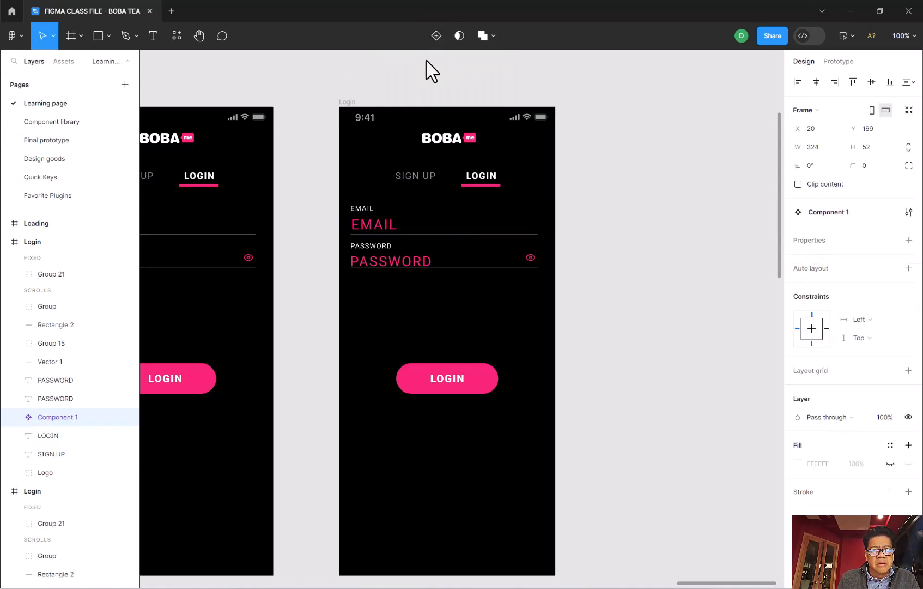
{"action": "left_click", "coordinate": [75, 122]}
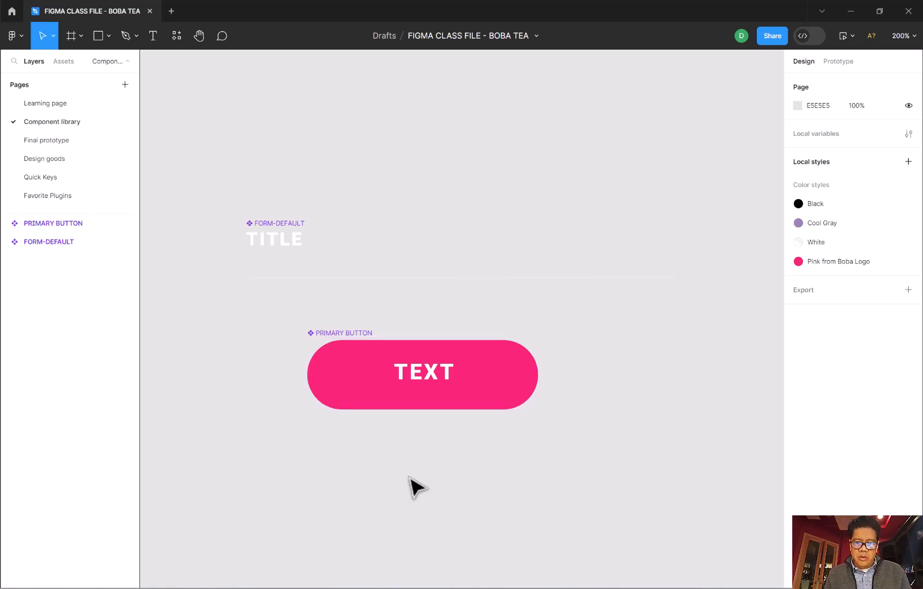
- Paste the copied EMAIL label, entry text and underline into the component library and place them beside the FORM-DEFAULT component
{"action": "key", "text": "shift+0"}
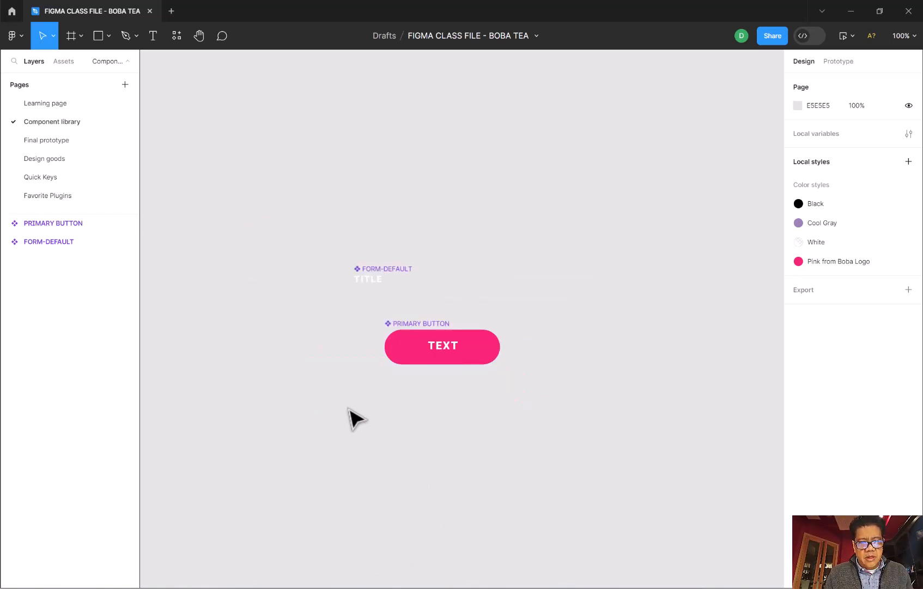
{"action": "left_click_drag", "start_coordinate": [347, 406], "coordinate": [638, 518]}
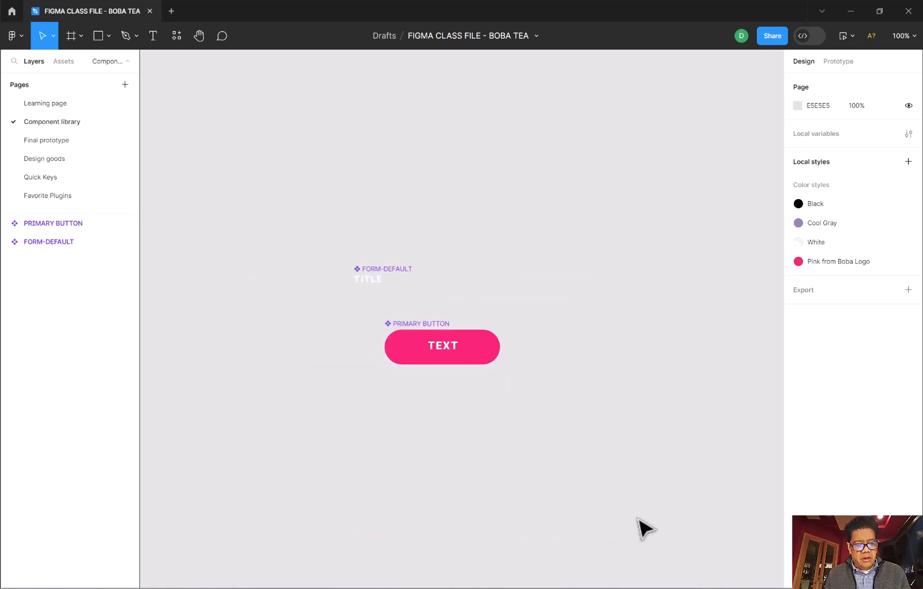
{"action": "key", "text": "ctrl+v"}
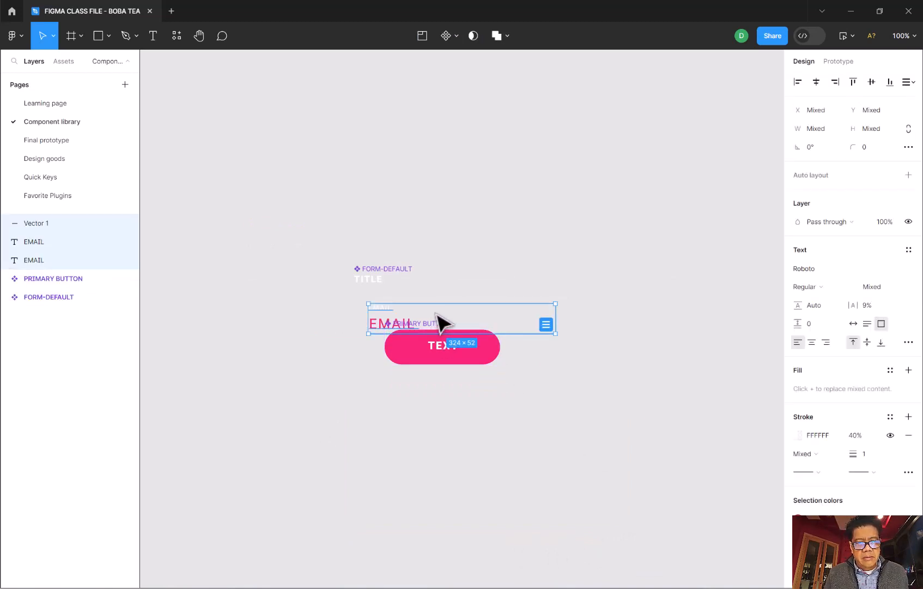
{"action": "left_click_drag", "start_coordinate": [440, 318], "coordinate": [614, 276]}
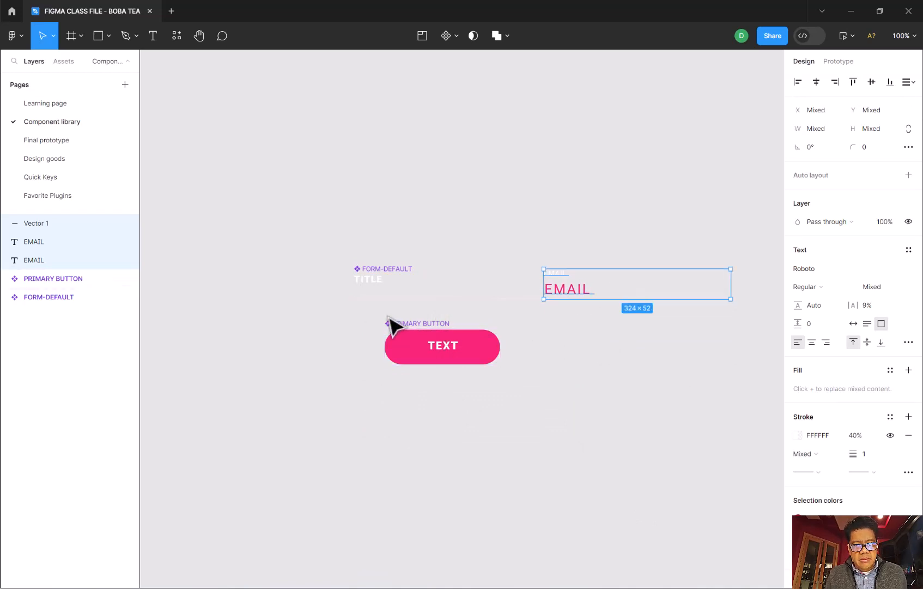
- Move the PRIMARY BUTTON component so its left edge lines up beneath FORM-DEFAULT
{"action": "left_click_drag", "start_coordinate": [370, 314], "coordinate": [527, 389]}
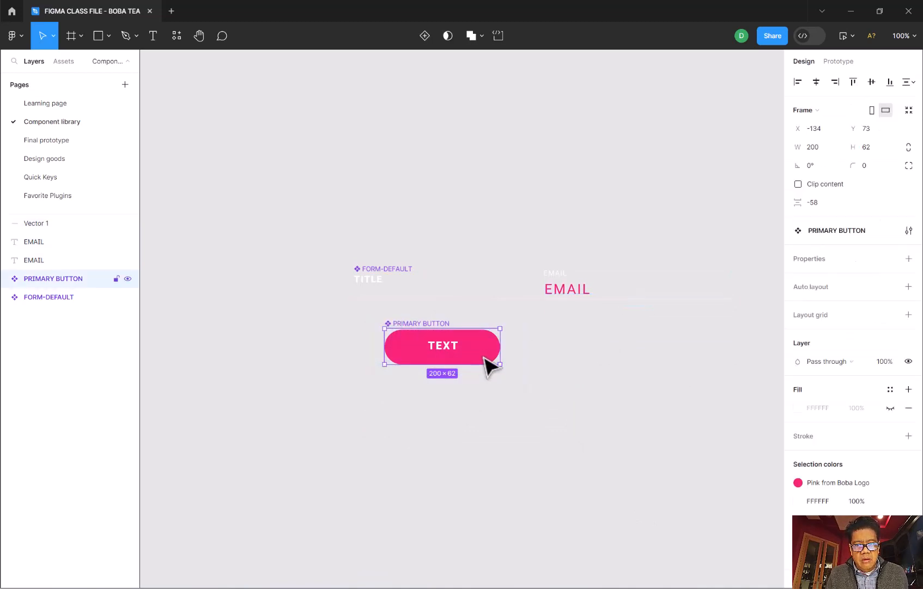
{"action": "left_click_drag", "start_coordinate": [484, 355], "coordinate": [455, 359]}
{"action": "left_click", "coordinate": [599, 284]}
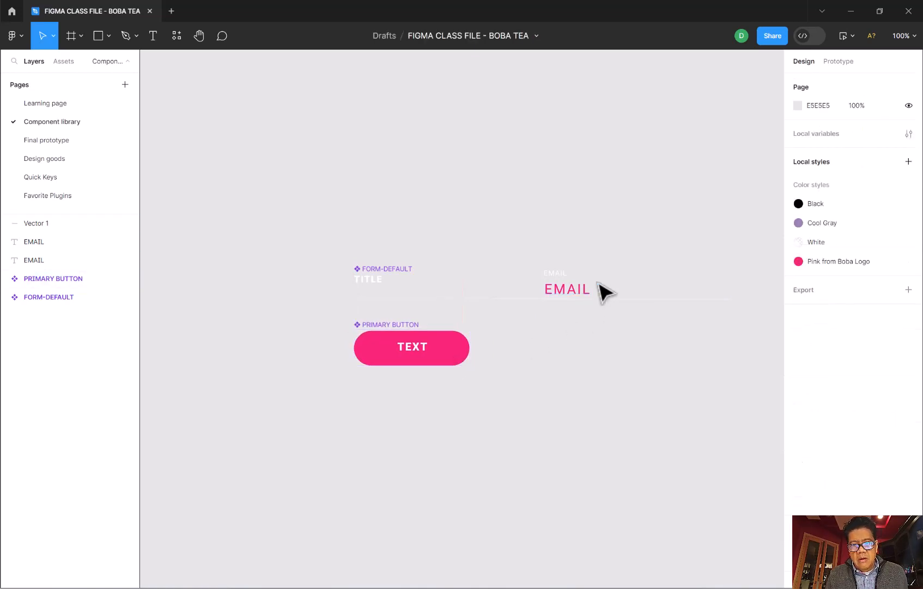
- Move the pasted pink EMAIL text slightly down to about X 142, Y 0 and change its wording to INPUT
{"action": "left_click_drag", "start_coordinate": [584, 293], "coordinate": [587, 299]}
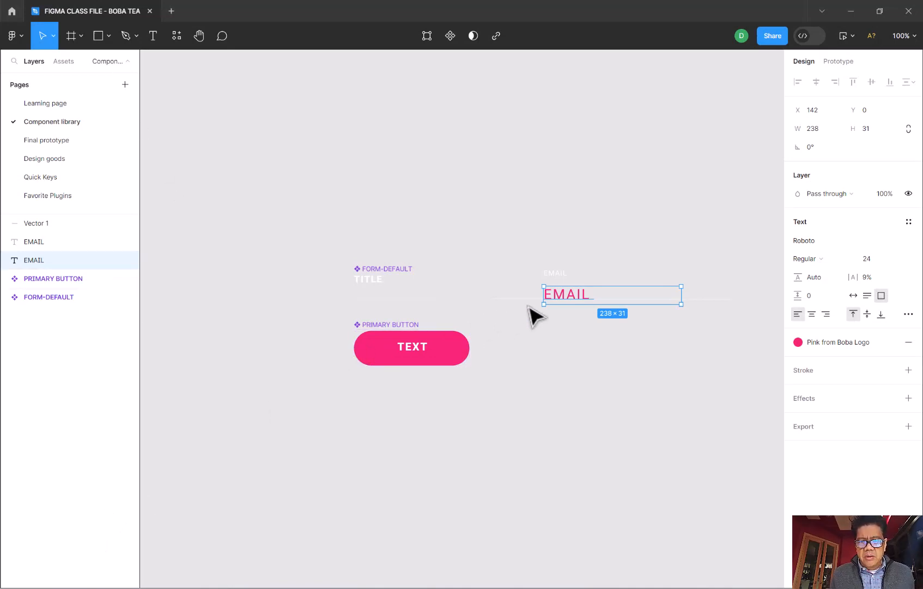
{"action": "double_click", "coordinate": [570, 300]}
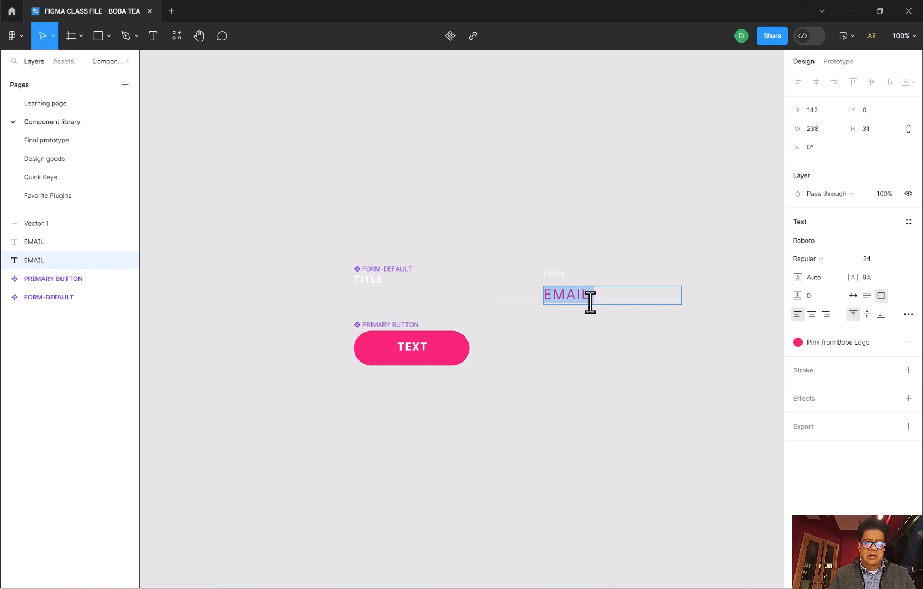
{"action": "type", "text": "I"}
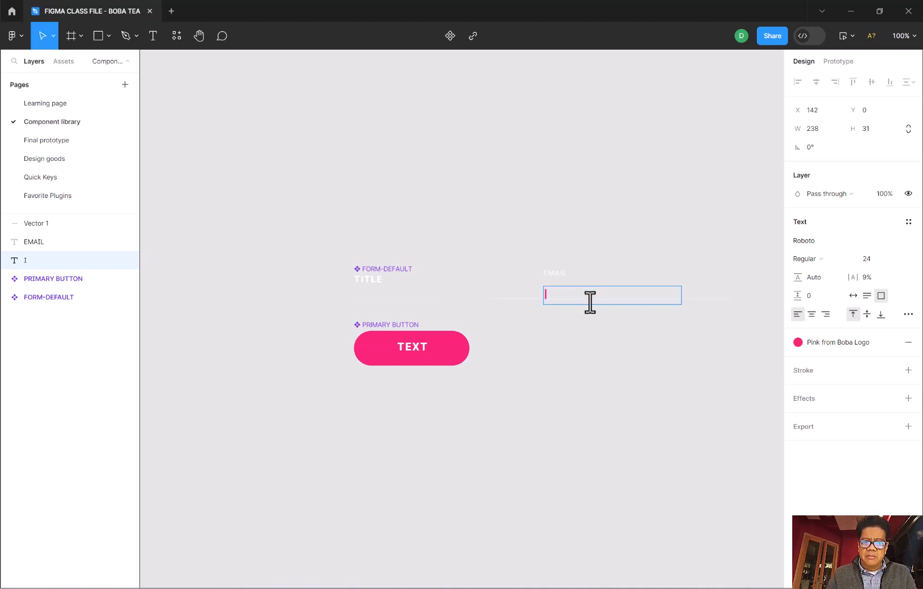
{"action": "type", "text": "nNPUT"}
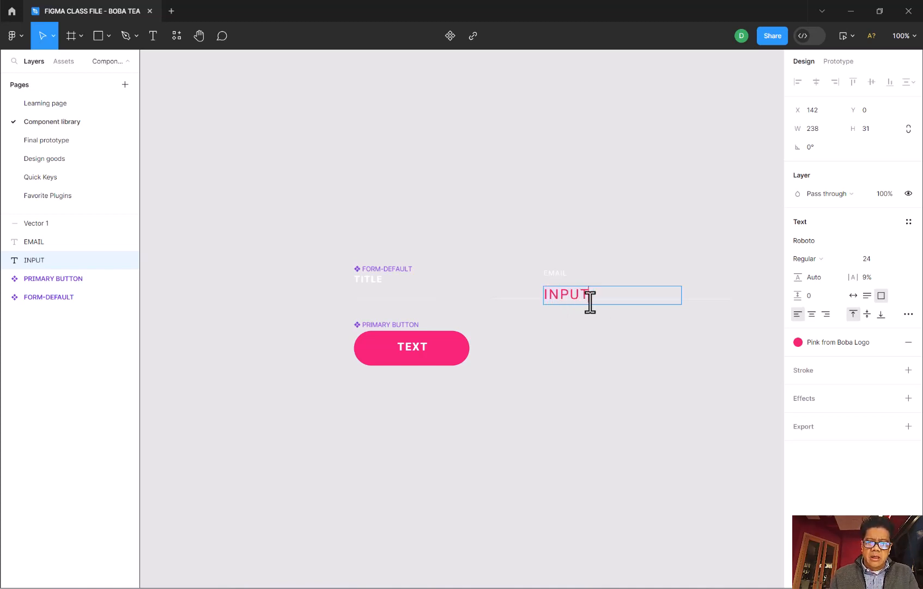
- Change the wording of the small white EMAIL label above INPUT to FORM-FOCUS/ACTIVE
{"action": "left_click", "coordinate": [560, 275]}
{"action": "left_click_drag", "start_coordinate": [568, 276], "coordinate": [537, 283]}
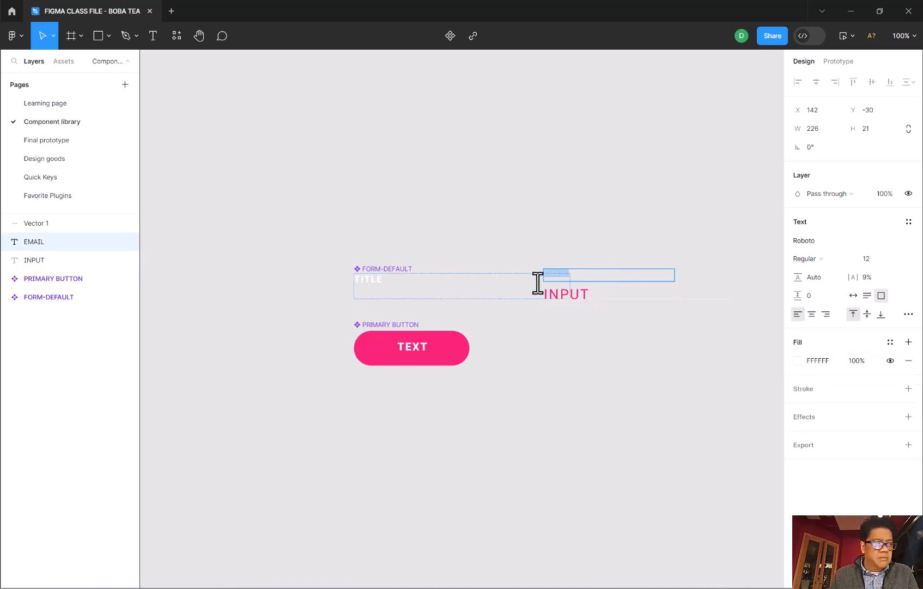
{"action": "type", "text": "FORM-FOCUS/ACTIVE"}
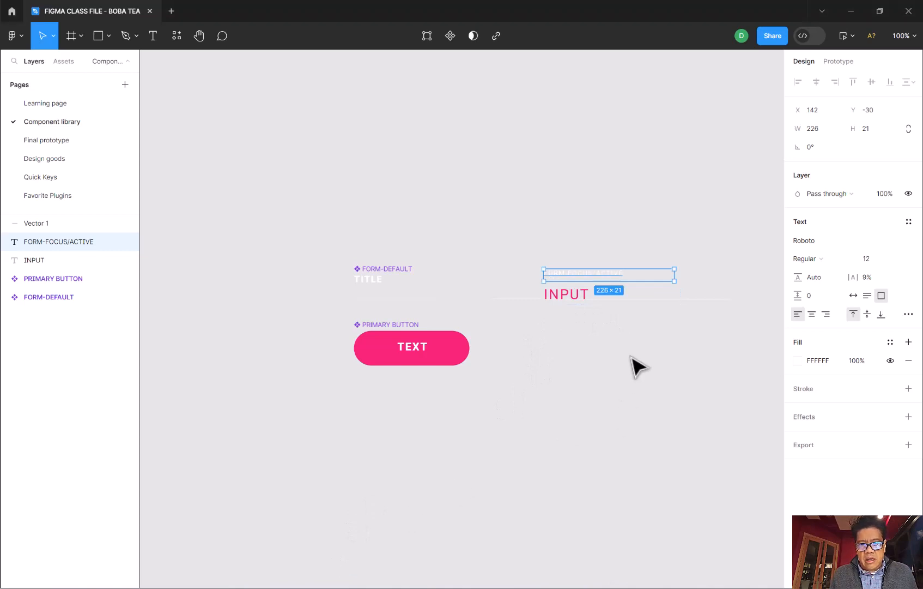
{"action": "left_click_drag", "start_coordinate": [516, 235], "coordinate": [591, 321]}
{"action": "left_click", "coordinate": [548, 342]}
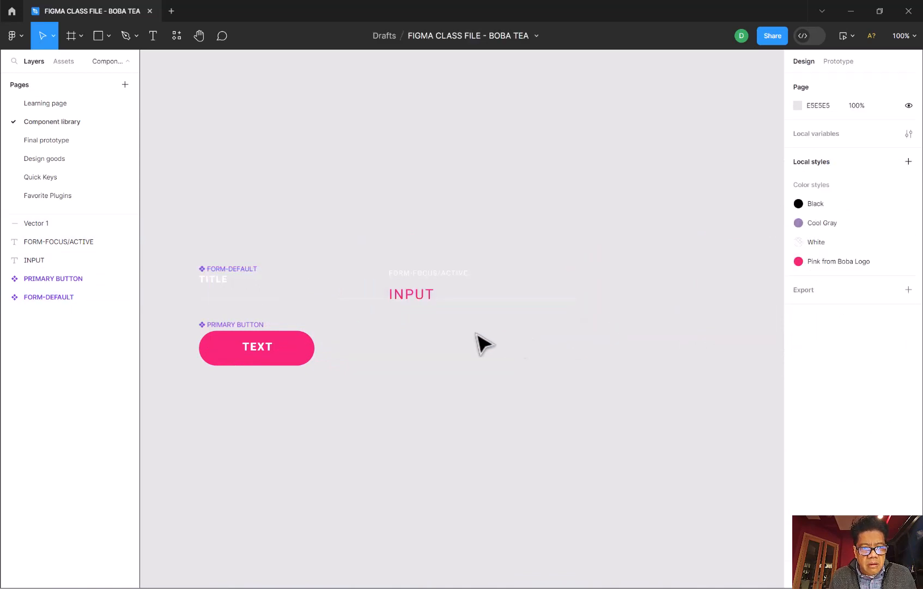
- Move the FORM-FOCUS/ACTIVE and INPUT texts together to about X 172, Y 83 and create a component from them
{"action": "left_click", "coordinate": [414, 276]}
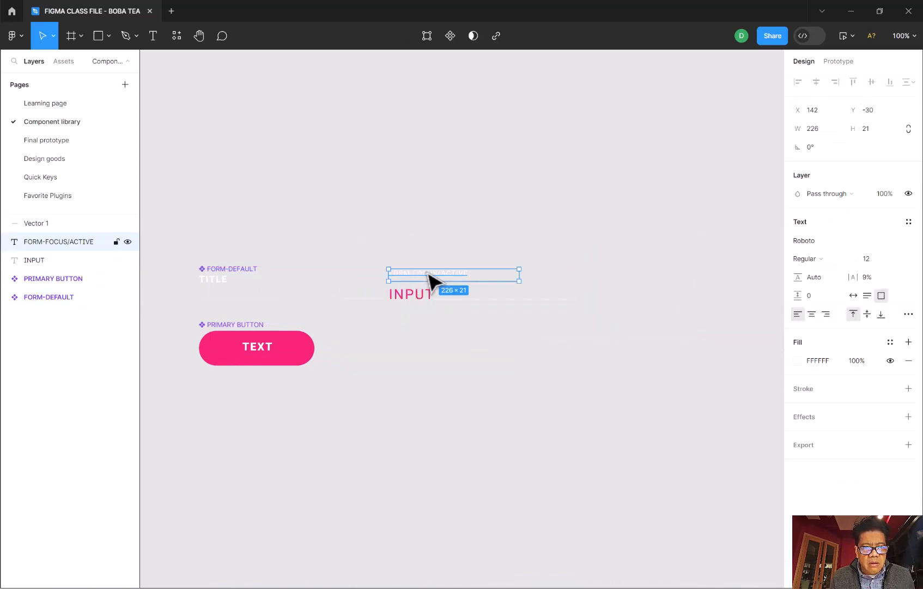
{"action": "left_click", "coordinate": [388, 259]}
{"action": "left_click_drag", "start_coordinate": [388, 259], "coordinate": [583, 310]}
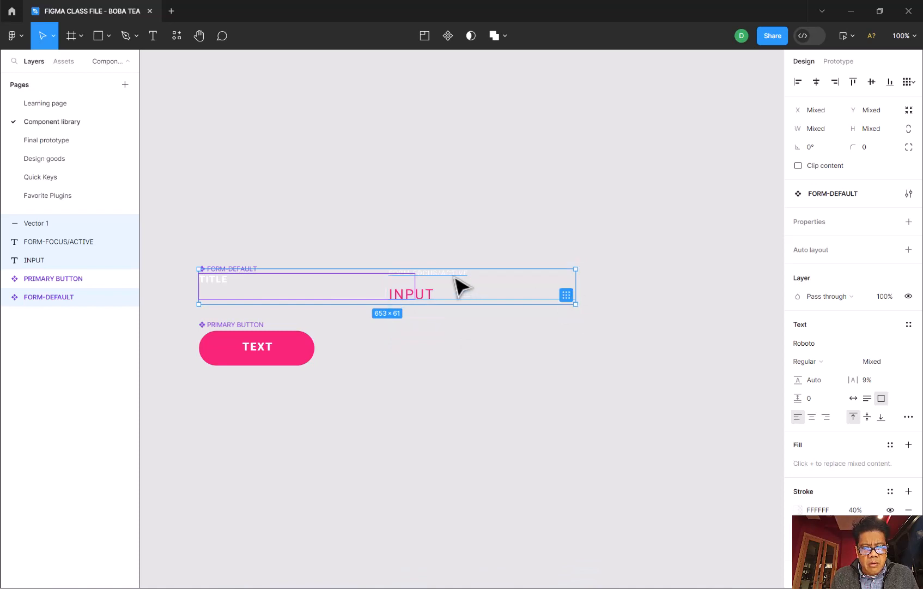
{"action": "left_click", "coordinate": [16, 298]}
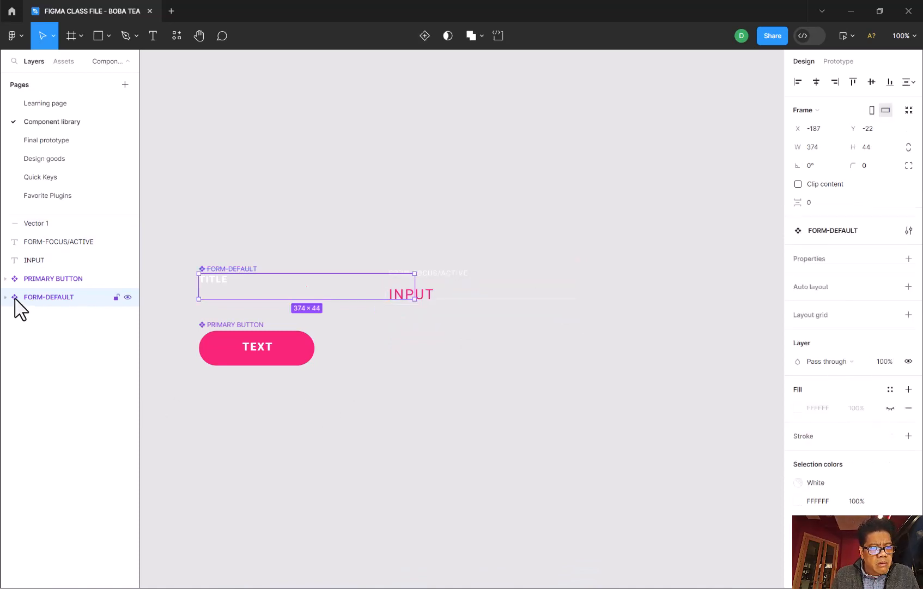
{"action": "left_click", "coordinate": [39, 243]}
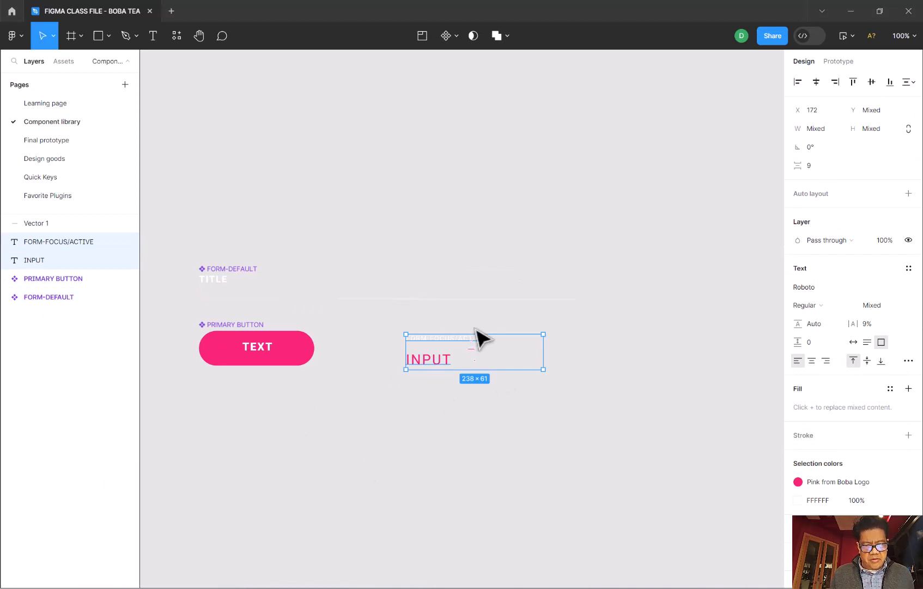
{"action": "left_click", "coordinate": [456, 34]}
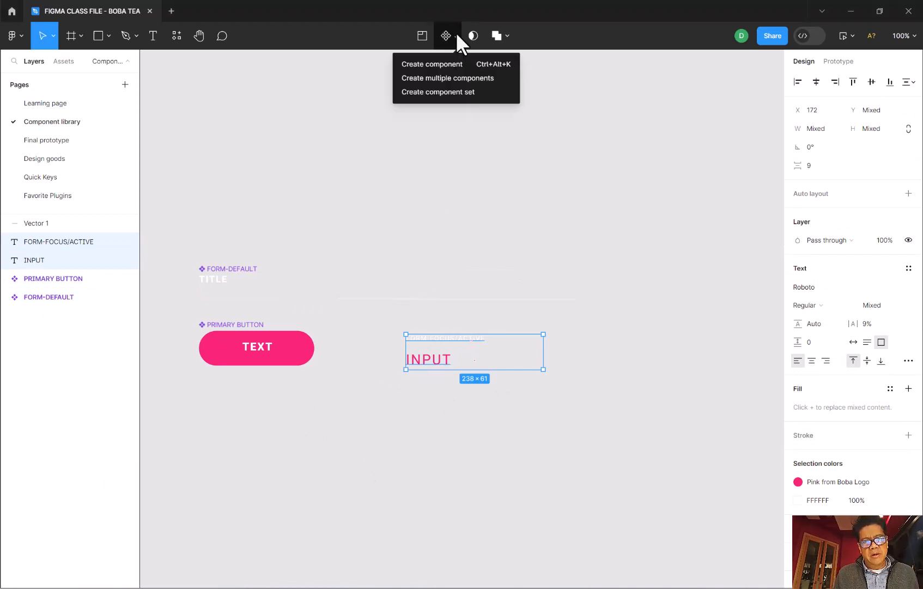
{"action": "left_click", "coordinate": [435, 63]}
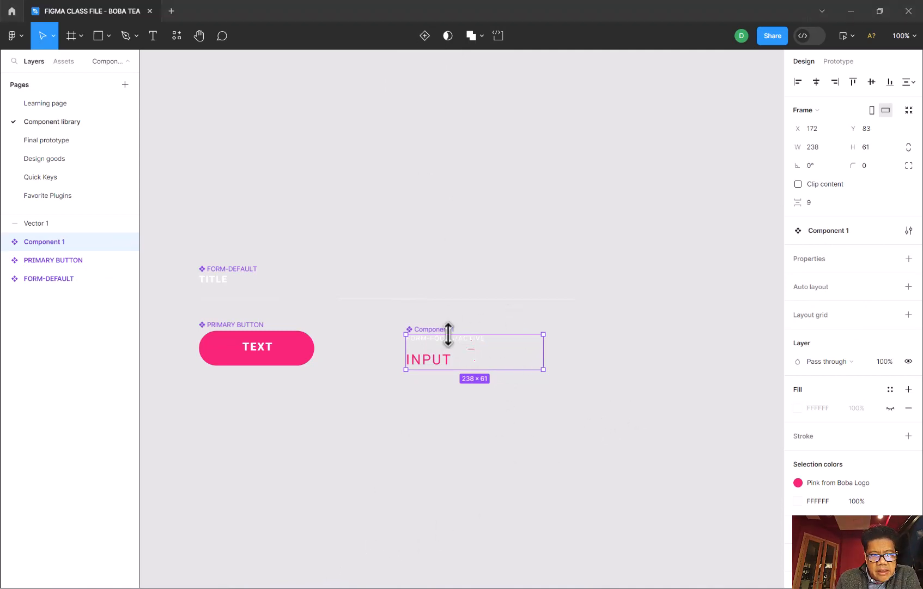
- Copy the wording of the FORM-FOCUS/ACTIVE label inside the new component
{"action": "left_click", "coordinate": [5, 242]}
{"action": "left_click", "coordinate": [53, 263]}
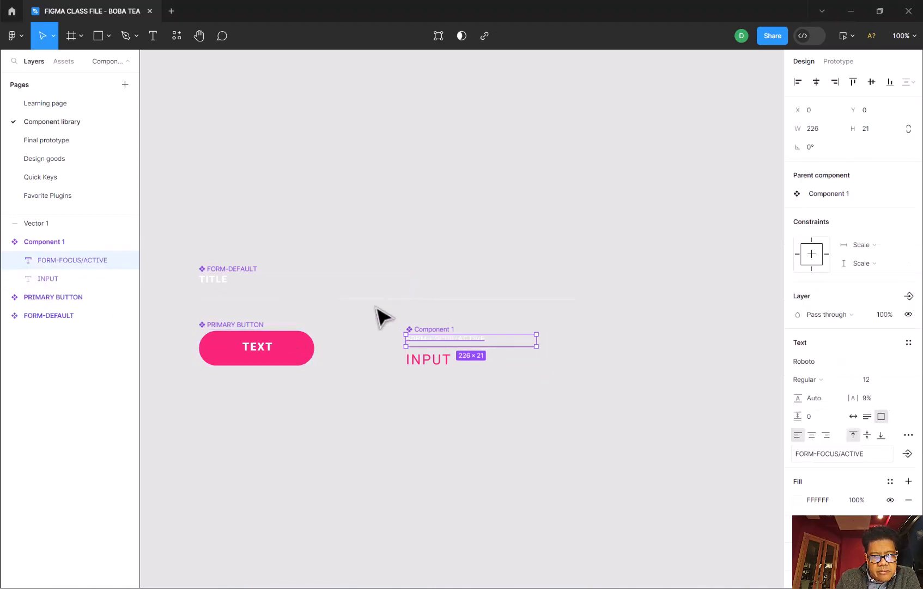
{"action": "double_click", "coordinate": [455, 339]}
{"action": "right_click", "coordinate": [454, 338]}
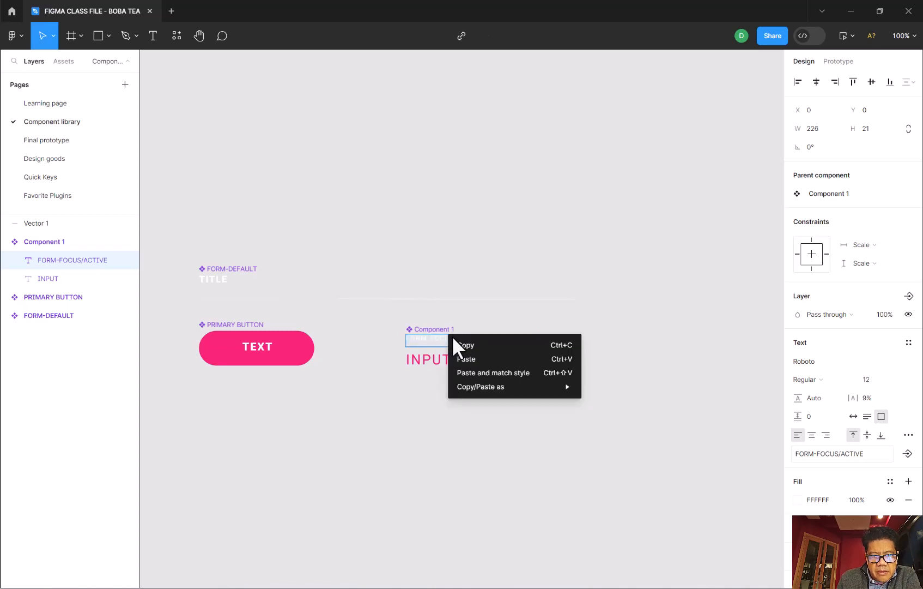
{"action": "left_click", "coordinate": [461, 344]}
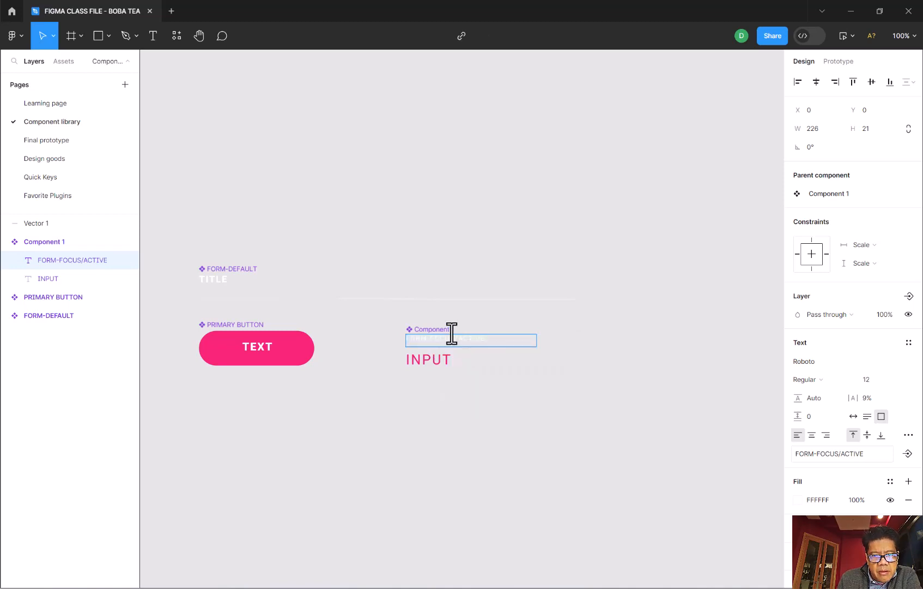
{"action": "key", "text": "Escape"}
- Rename the new component holding the INPUT text as Component
{"action": "left_click", "coordinate": [447, 331]}
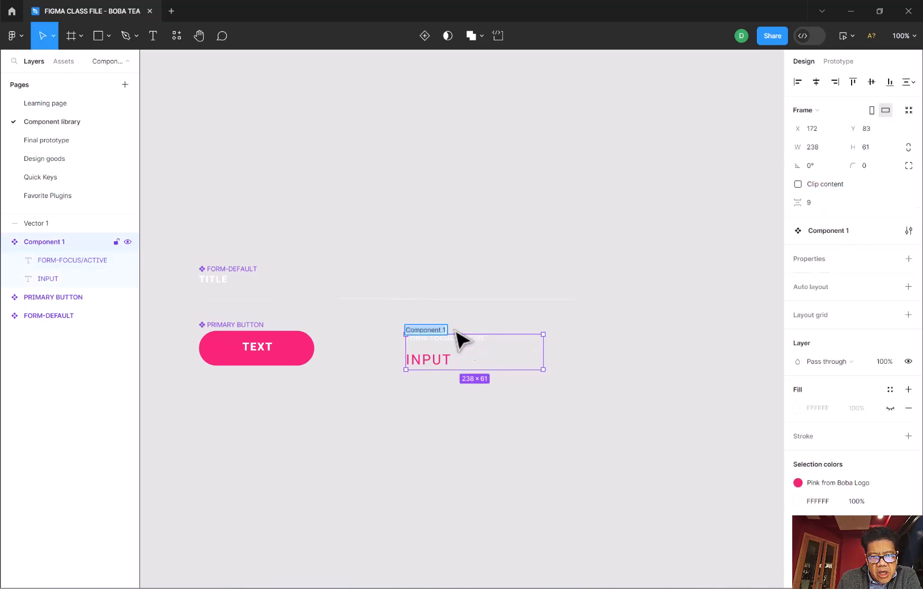
{"action": "key", "text": "BackSpace"}
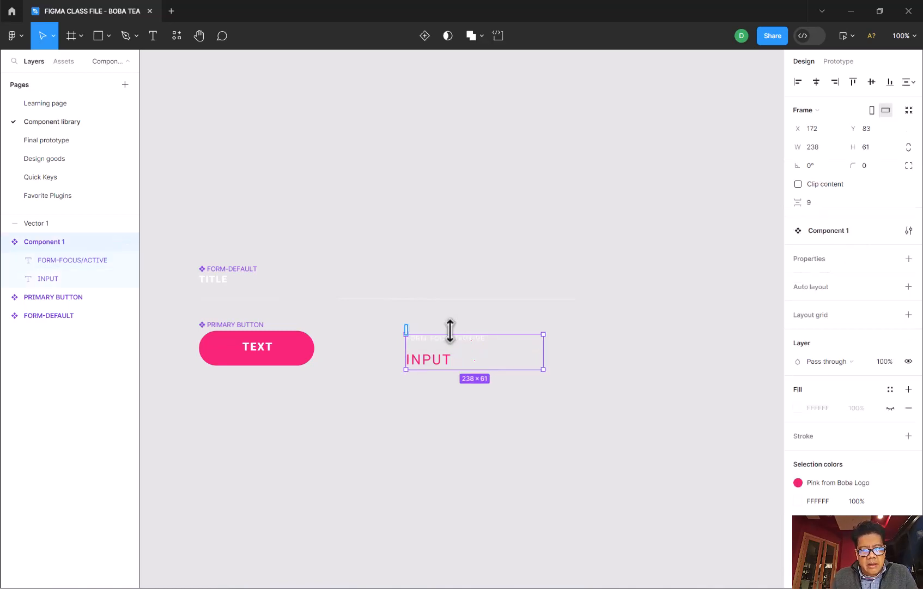
{"action": "type", "text": "Component"}
{"action": "key", "text": "Return"}
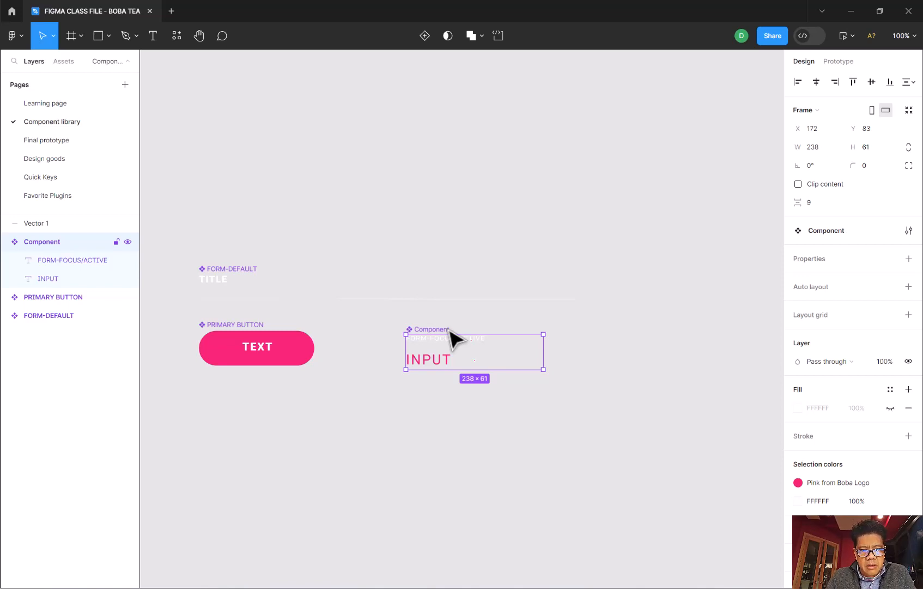
- Rename the component holding the INPUT text as FORM-FOCUS/ACTIVE
{"action": "double_click", "coordinate": [440, 330]}
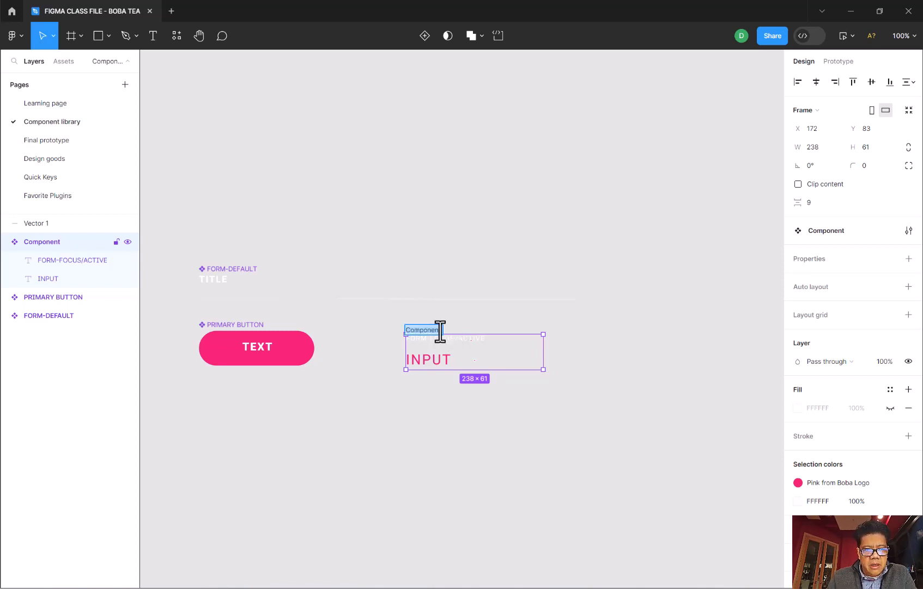
{"action": "left_click", "coordinate": [31, 243]}
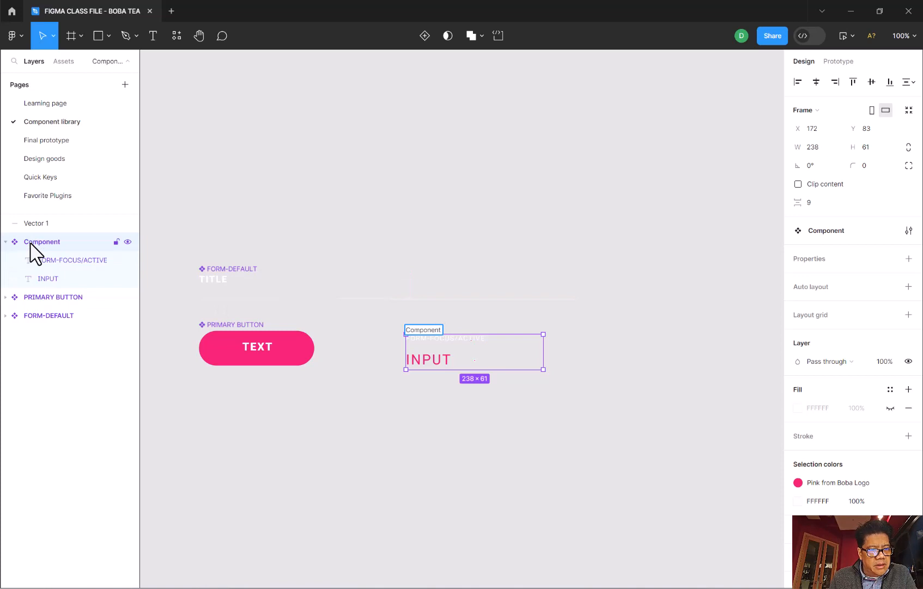
{"action": "double_click", "coordinate": [31, 244]}
{"action": "type", "text": "FR"}
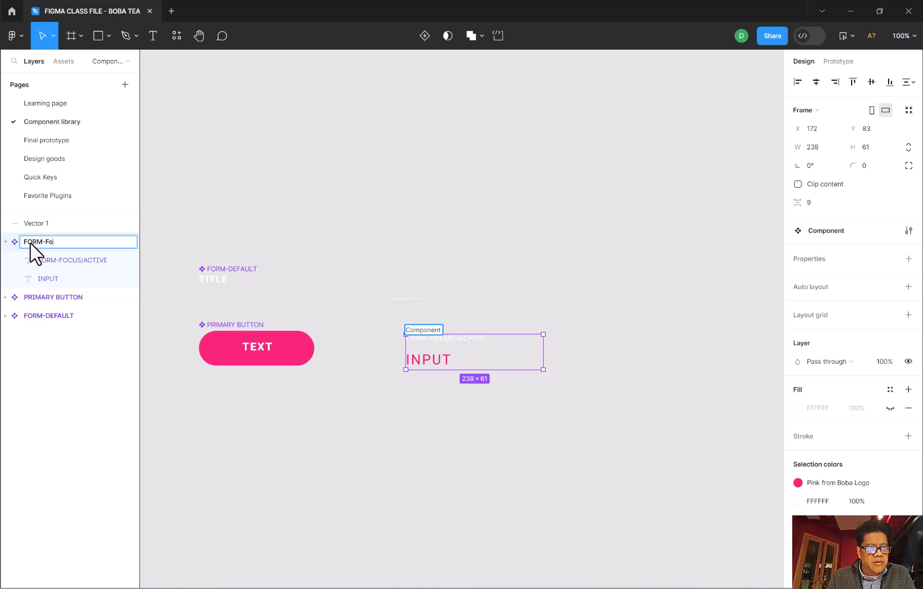
{"action": "key", "text": "Caps_Lock"}
{"action": "type", "text": "OCUS/ACTIVE"}
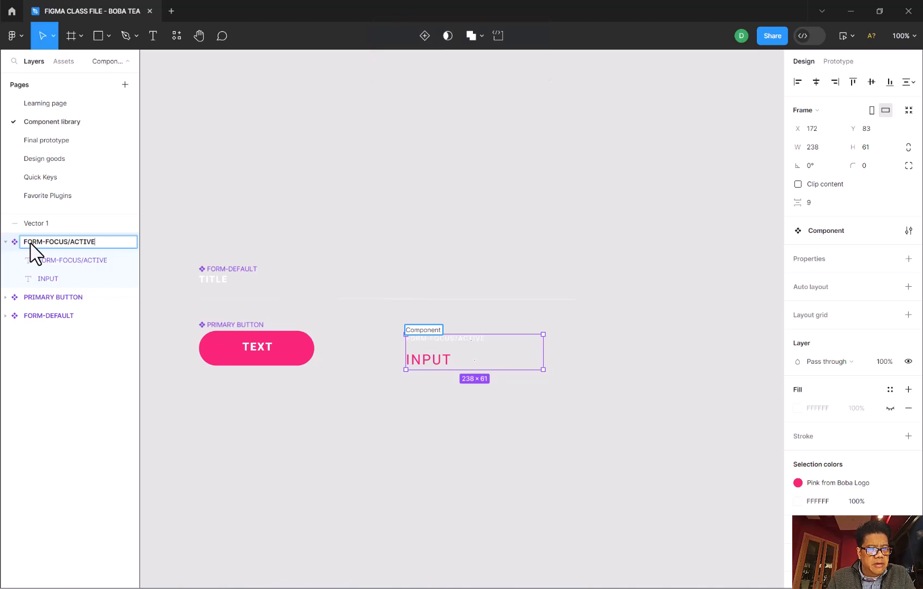
{"action": "key", "text": "Return"}
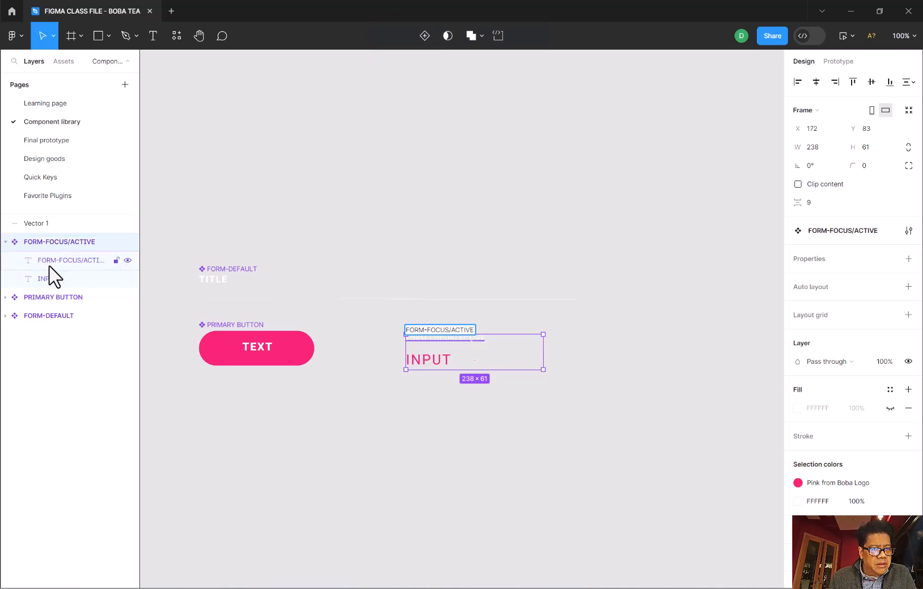
- Delete the small FORM-FOCUS/ACTIVE text layer inside the component of the same name
{"action": "left_click", "coordinate": [49, 266]}
{"action": "right_click", "coordinate": [49, 265]}
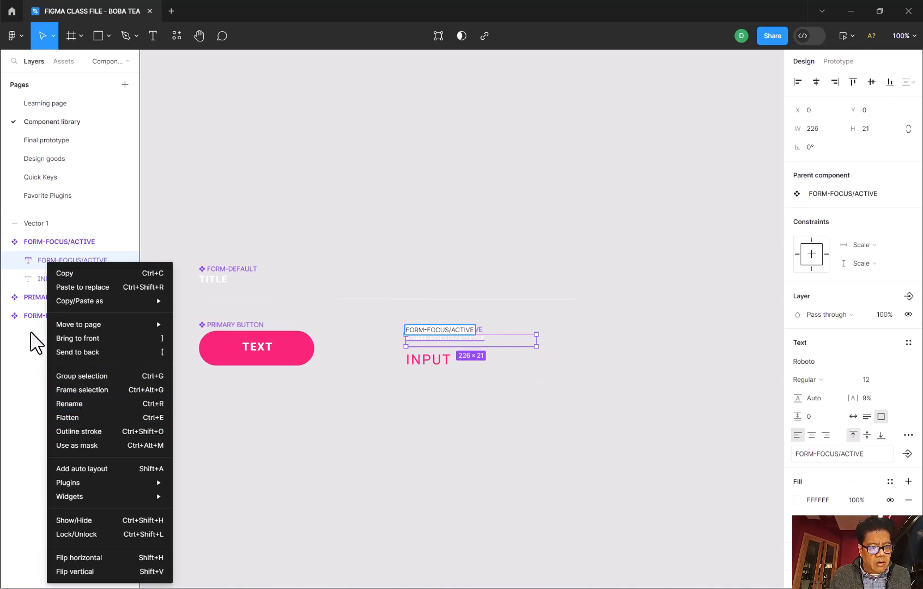
{"action": "left_click", "coordinate": [34, 266]}
{"action": "key", "text": "Delete"}
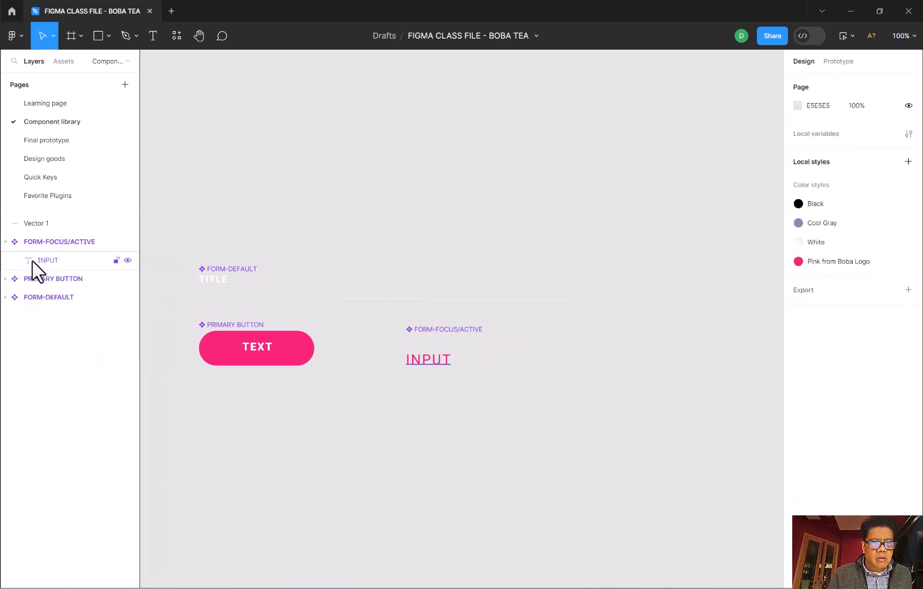
- Try to replace the EMAIL component on the Learning page's second login screen with an instance of FORM-FOCUS/ACTIVE
{"action": "left_click", "coordinate": [39, 243]}
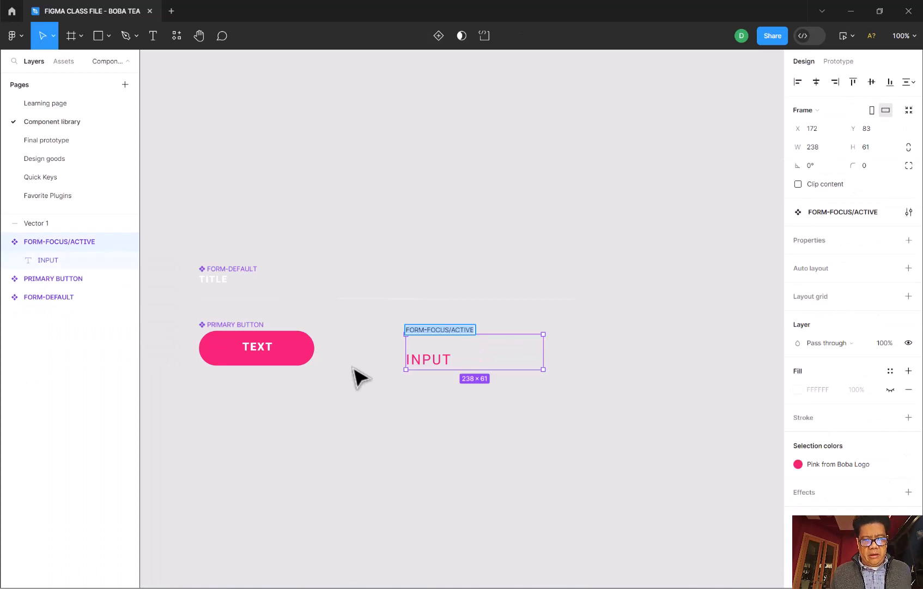
{"action": "left_click", "coordinate": [439, 406]}
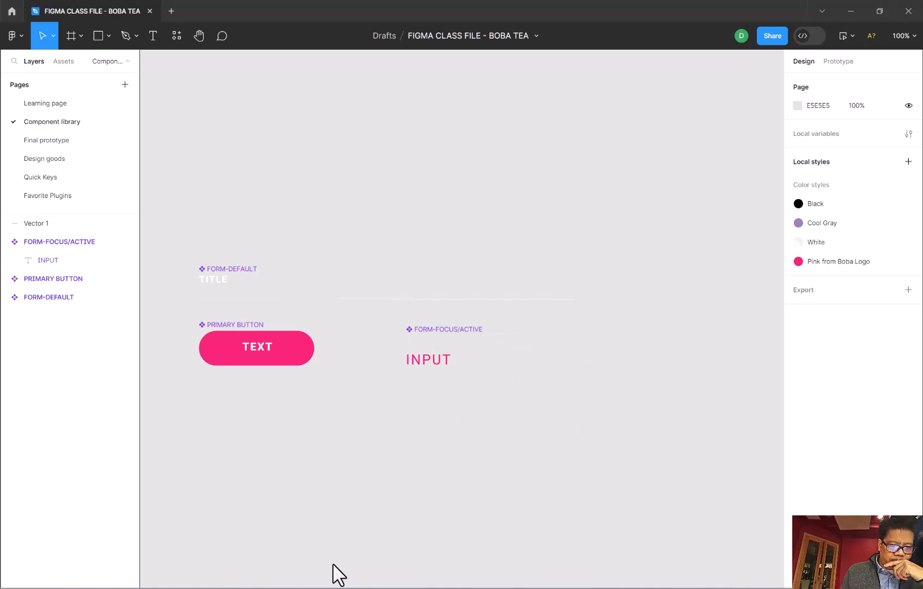
{"action": "left_click", "coordinate": [60, 103]}
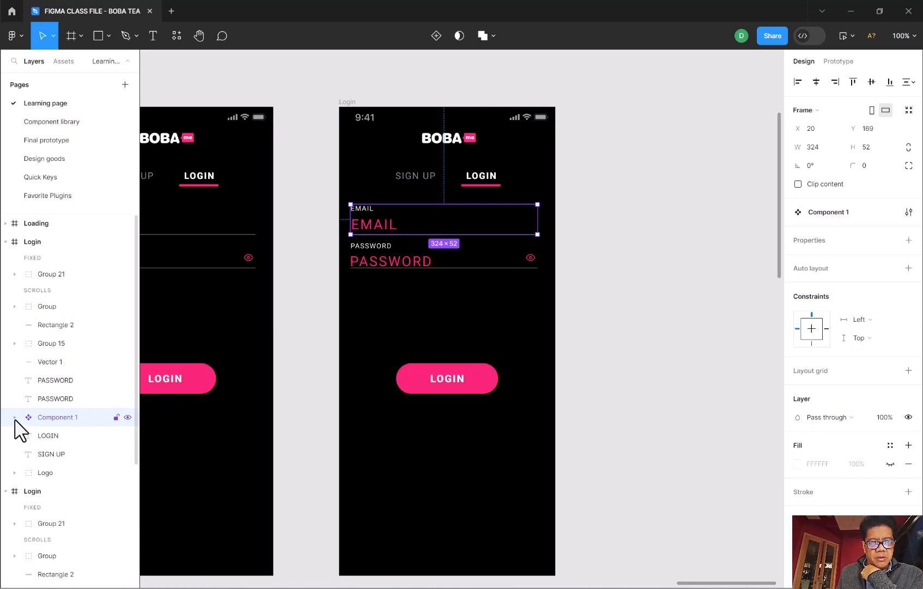
{"action": "right_click", "coordinate": [70, 421]}
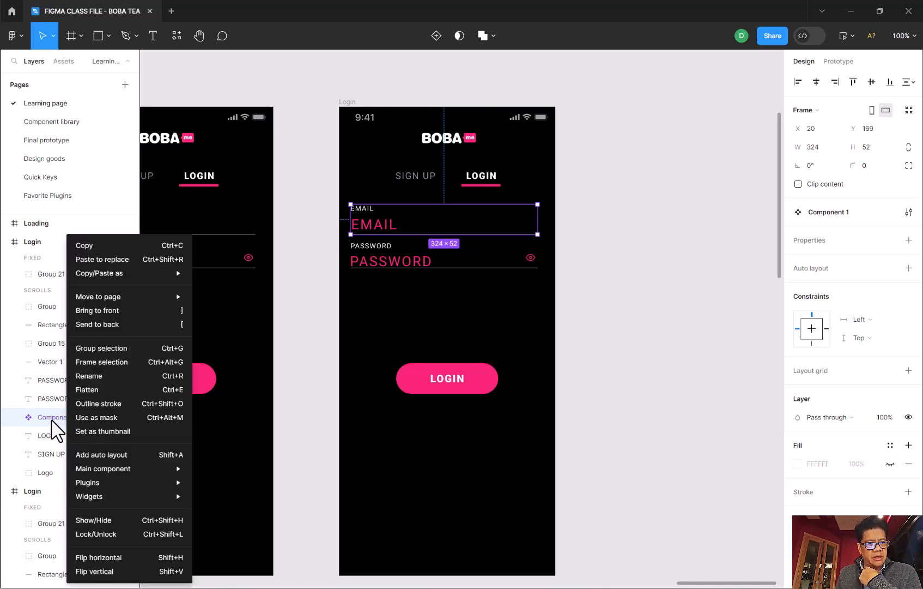
{"action": "left_click", "coordinate": [50, 419]}
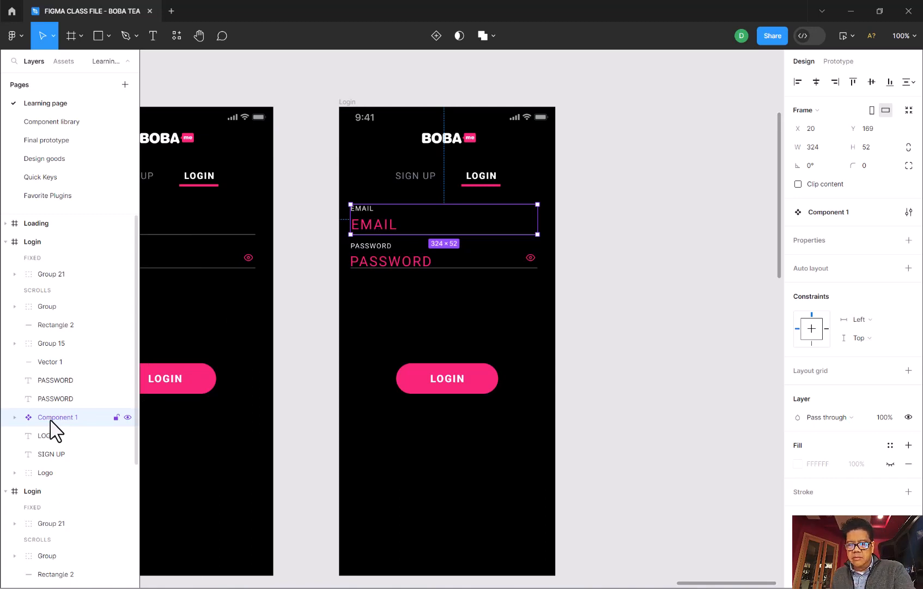
{"action": "key", "text": "Delete"}
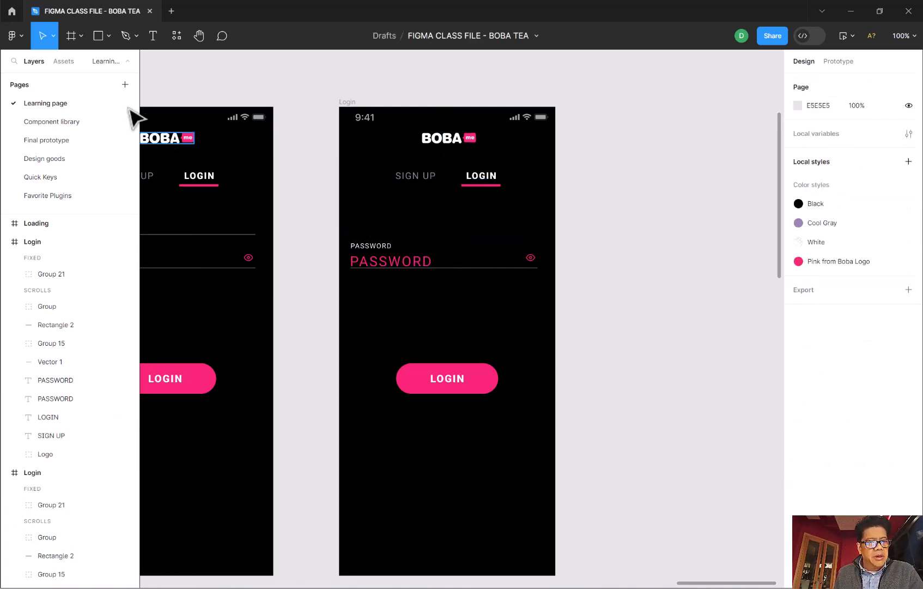
{"action": "left_click", "coordinate": [64, 62]}
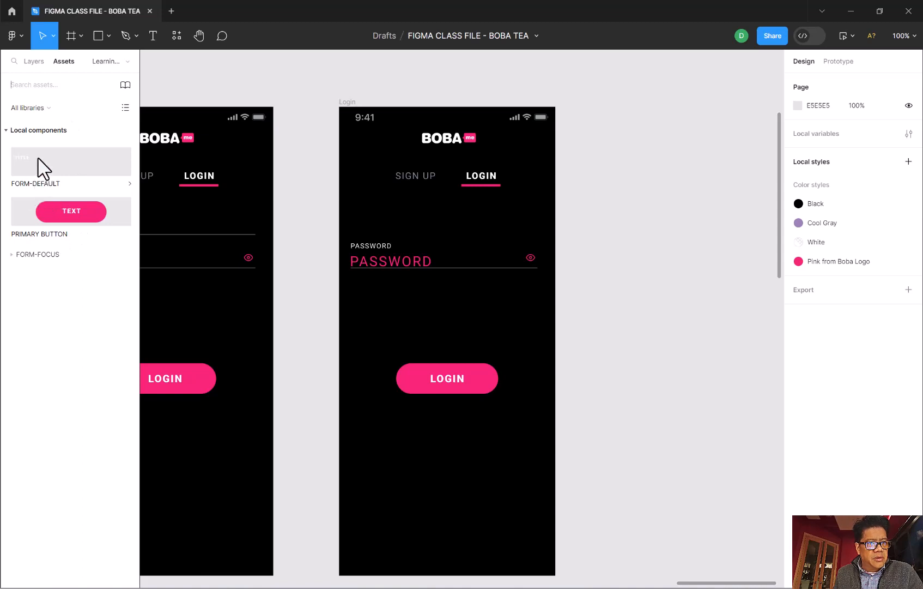
{"action": "left_click", "coordinate": [19, 255]}
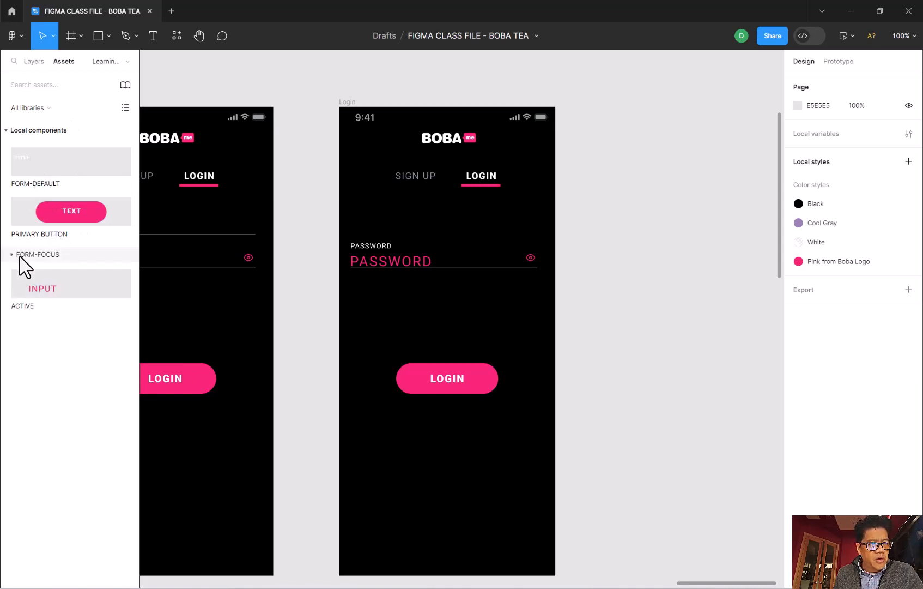
{"action": "left_click_drag", "start_coordinate": [26, 292], "coordinate": [383, 214]}
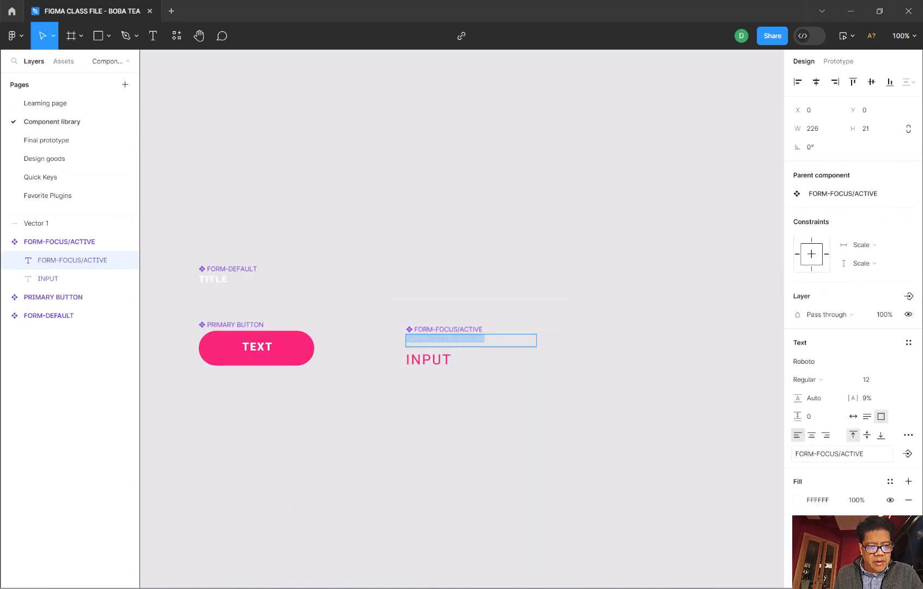
- Change the small label text inside the FORM-FOCUS/ACTIVE component to TITLE
{"action": "left_click", "coordinate": [472, 340]}
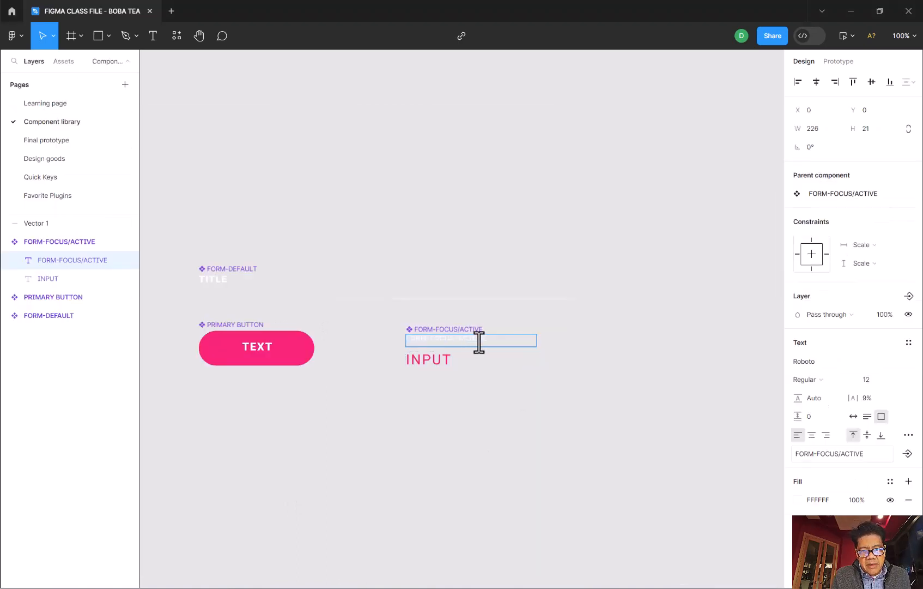
{"action": "left_click_drag", "start_coordinate": [489, 339], "coordinate": [406, 341]}
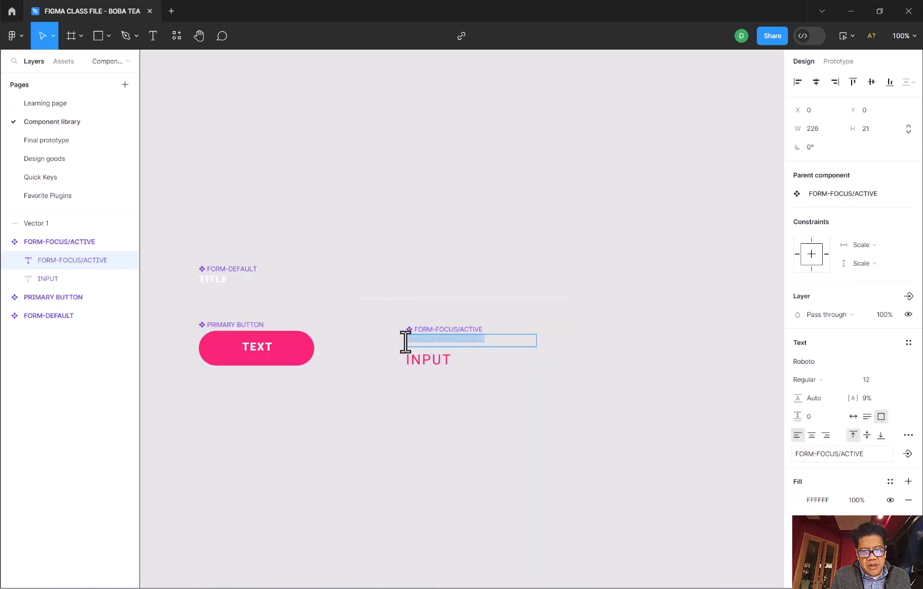
{"action": "type", "text": "tl"}
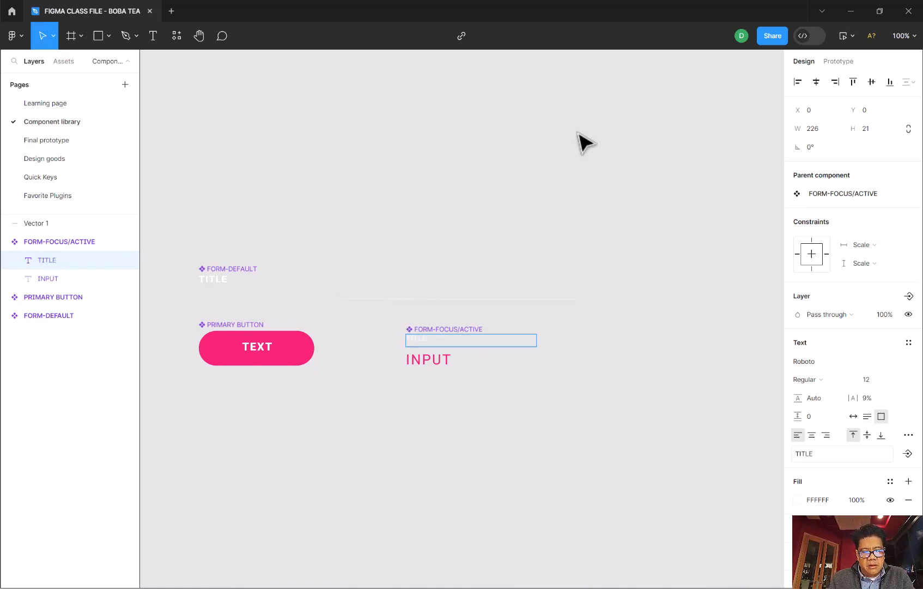
{"action": "key", "text": "Escape"}
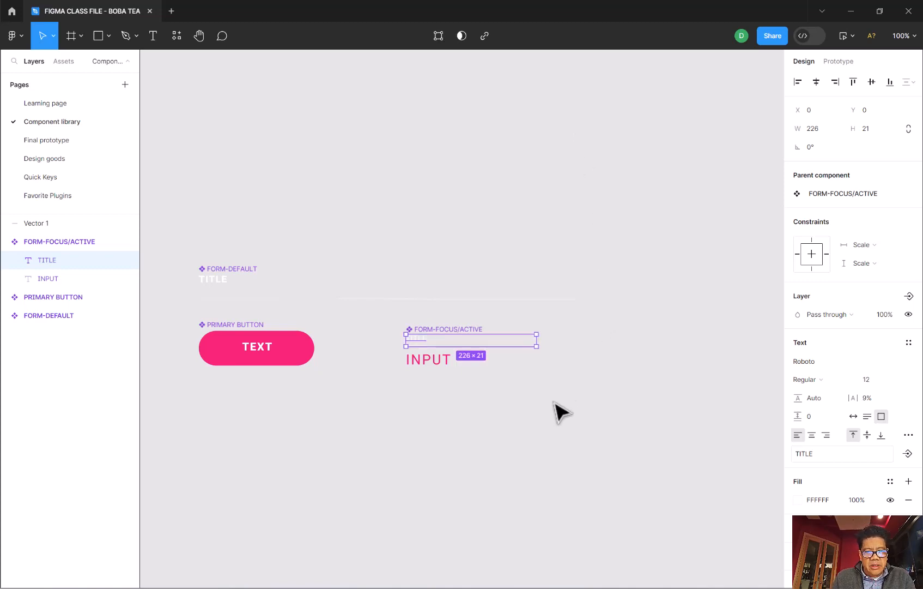
{"action": "left_click", "coordinate": [501, 410]}
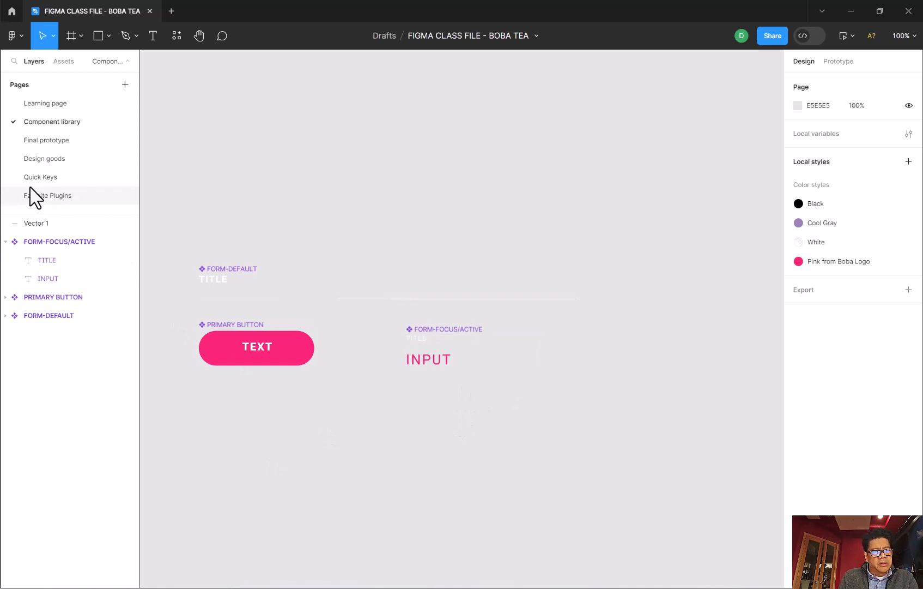
- Replace Component 1 on the Learning page's second login screen with an instance of FORM-FOCUS/ACTIVE above the PASSWORD field
{"action": "left_click", "coordinate": [36, 103]}
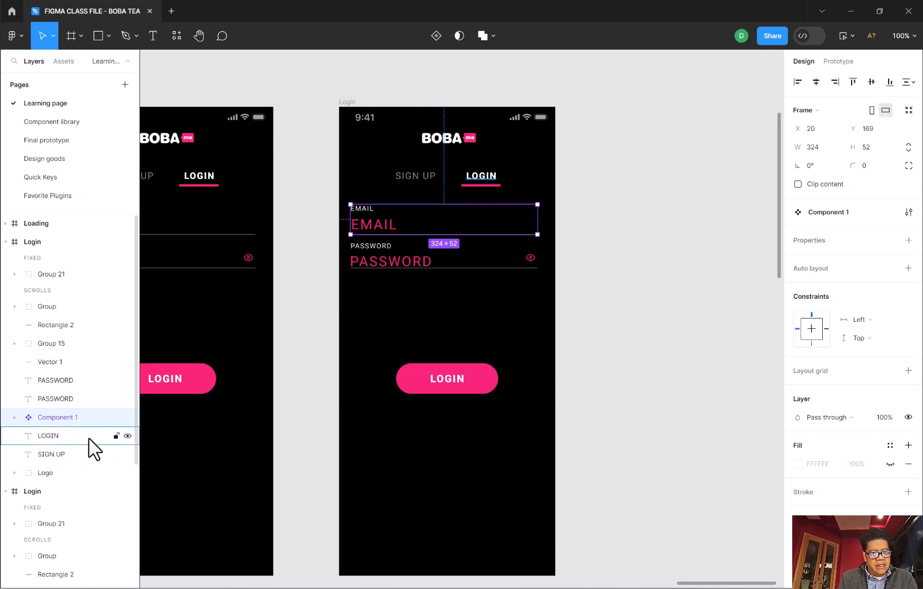
{"action": "key", "text": "Delete"}
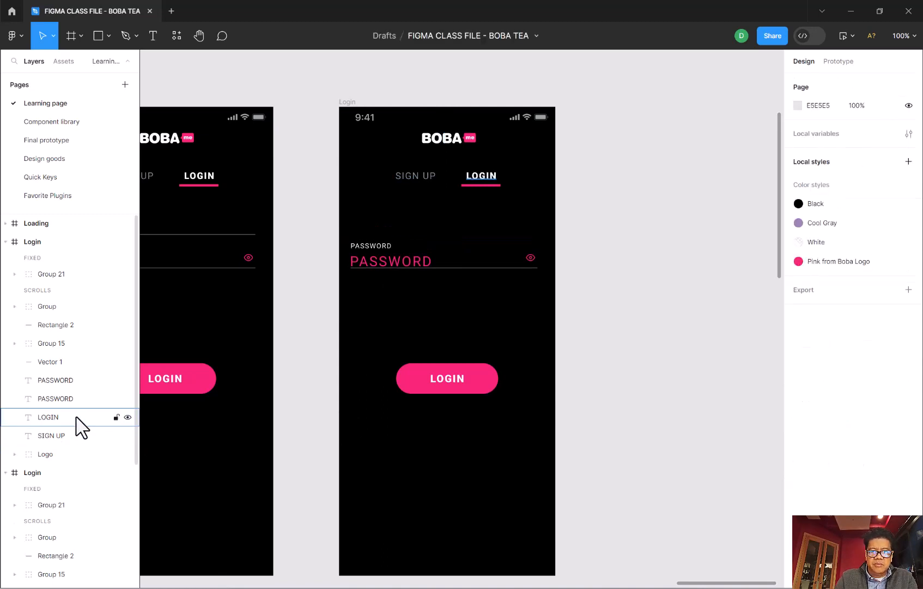
{"action": "left_click", "coordinate": [63, 61]}
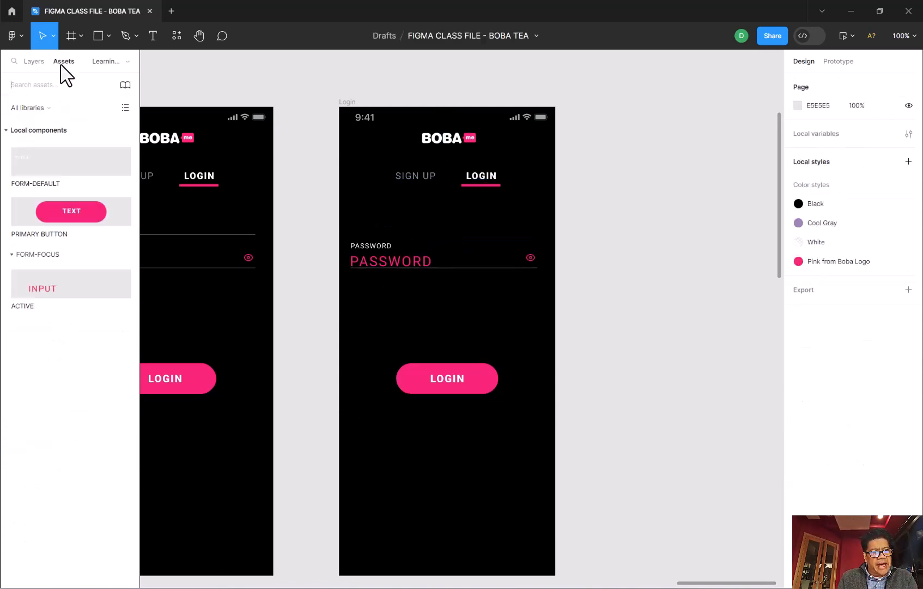
{"action": "left_click", "coordinate": [38, 289]}
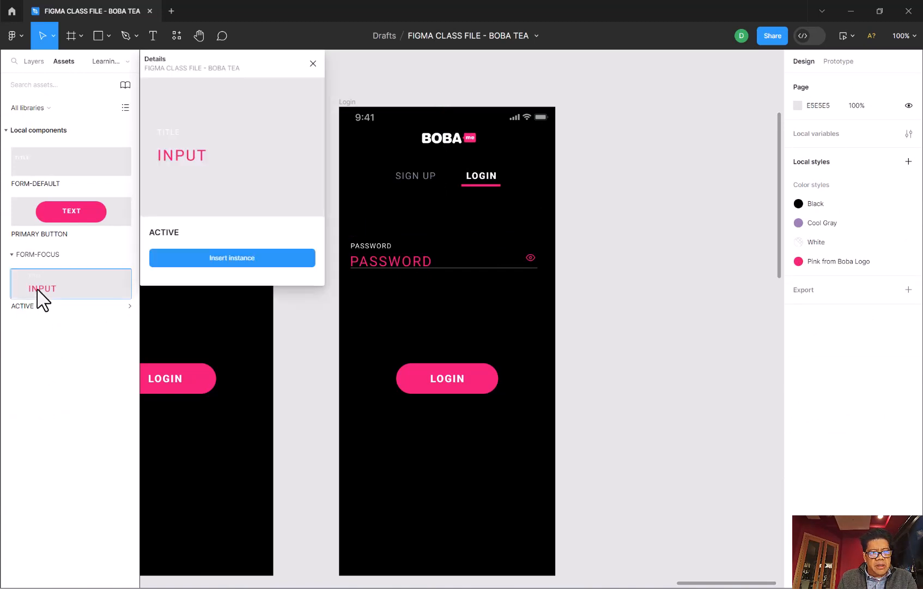
{"action": "left_click_drag", "start_coordinate": [68, 301], "coordinate": [433, 218]}
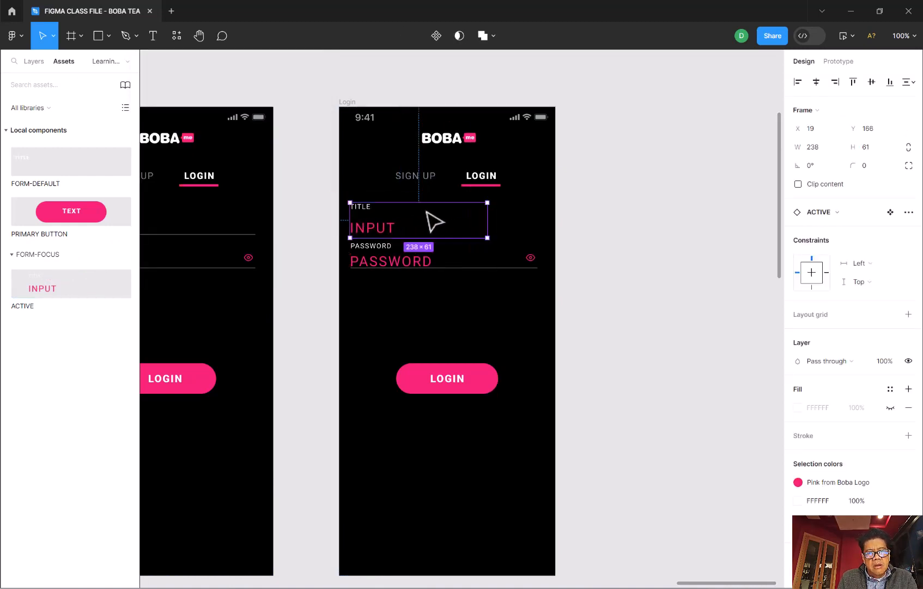
- Change the small title text of the placed FORM-FOCUS/ACTIVE instance to EMAIL
{"action": "double_click", "coordinate": [367, 209]}
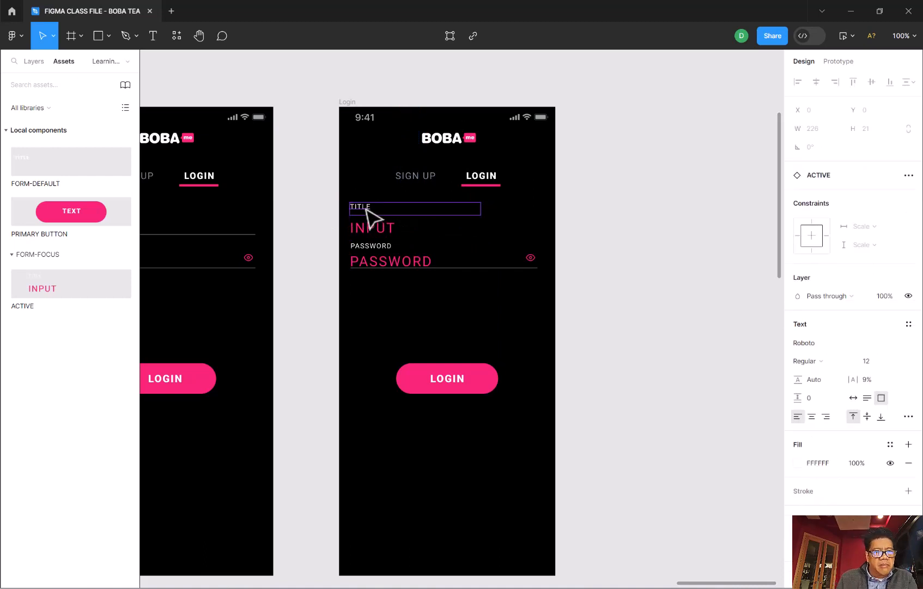
{"action": "double_click", "coordinate": [370, 208]}
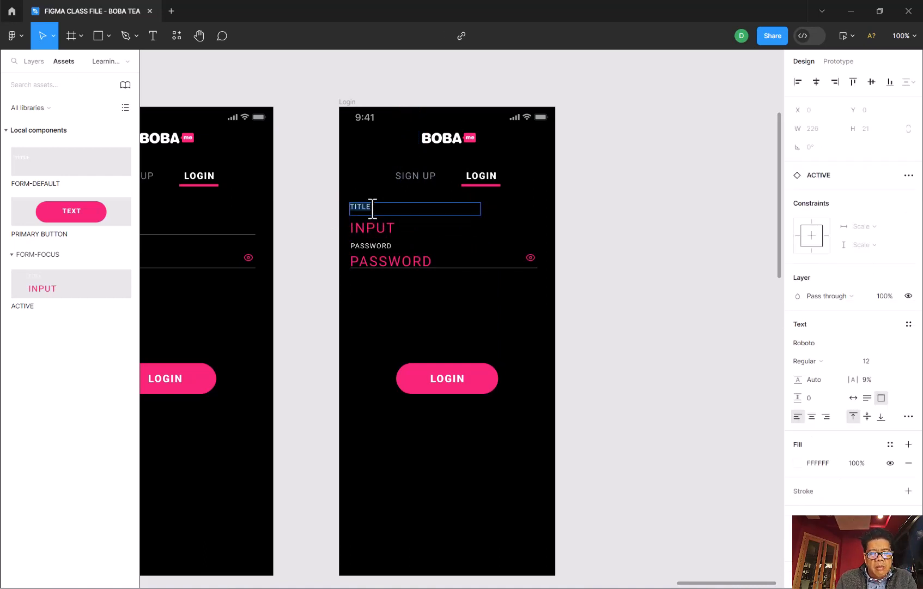
{"action": "type", "text": "EMAIL"}
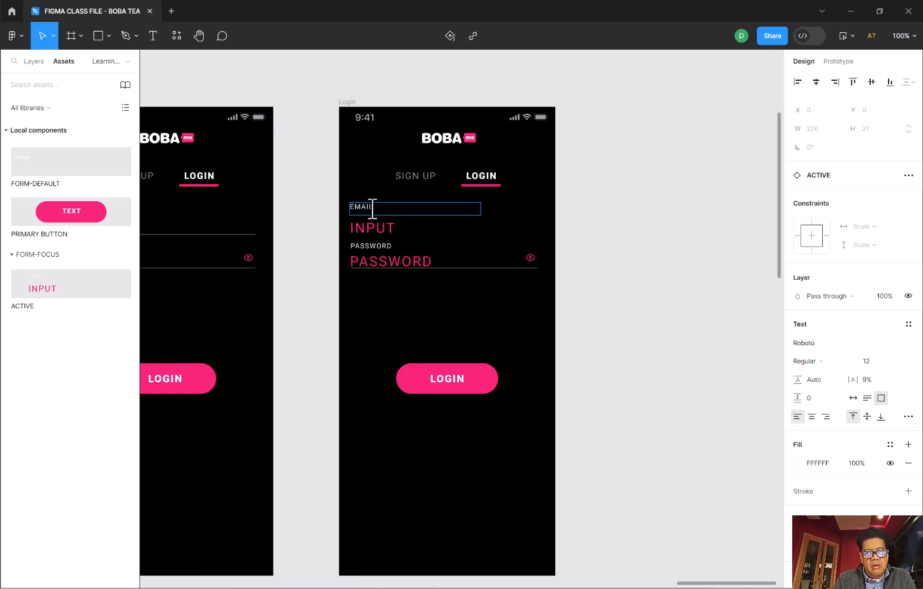
- Replace the pink INPUT text of the EMAIL field instance with a sample lowercase email address
{"action": "left_click", "coordinate": [369, 231]}
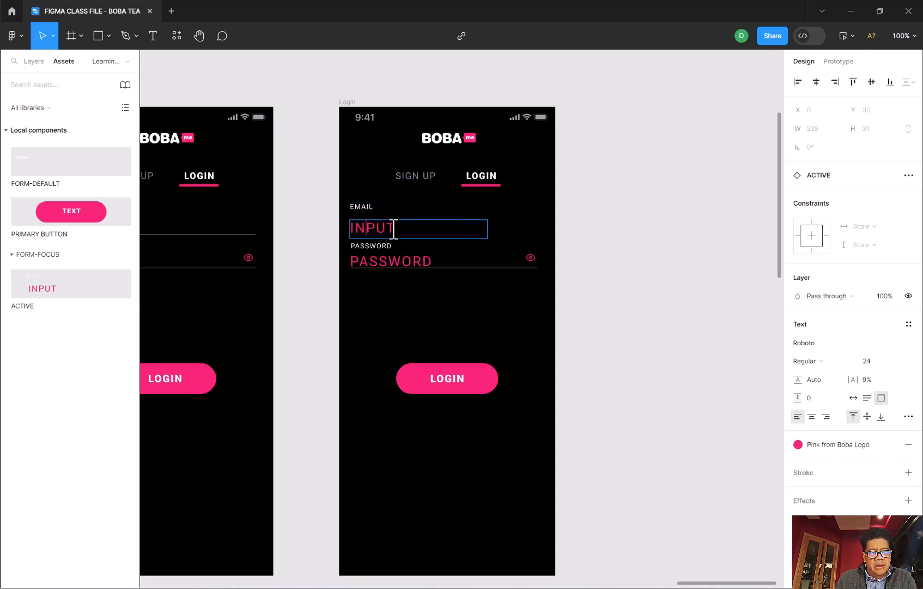
{"action": "left_click_drag", "start_coordinate": [396, 230], "coordinate": [334, 231]}
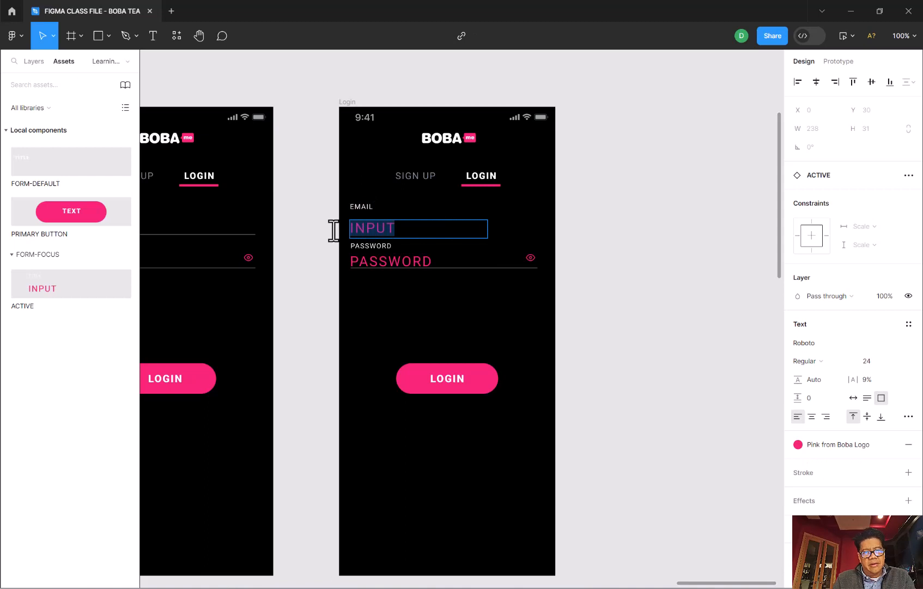
{"action": "type", "text": "TEST"}
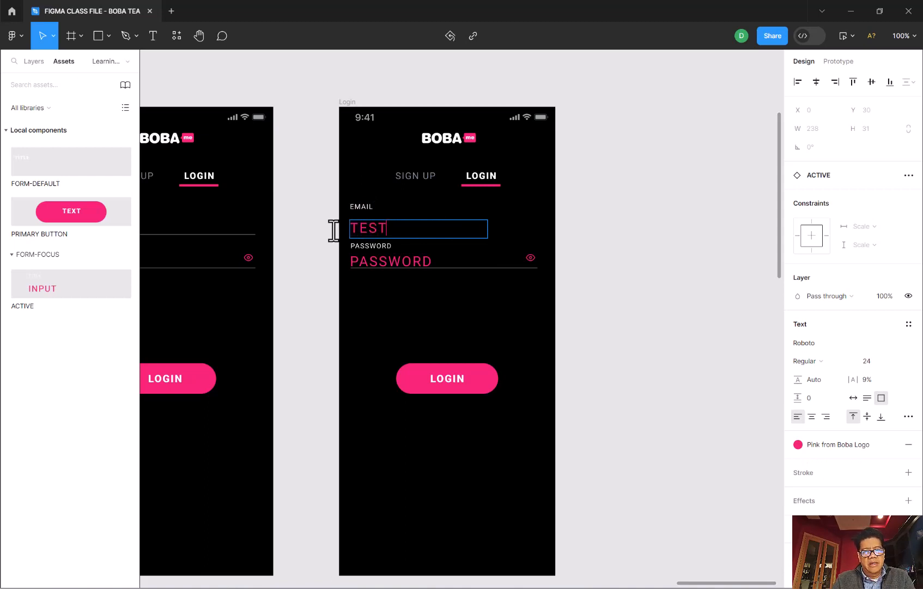
{"action": "key", "text": "BackSpace"}
{"action": "key", "text": "BackSpace"}
{"action": "key", "text": "BackSpace"}
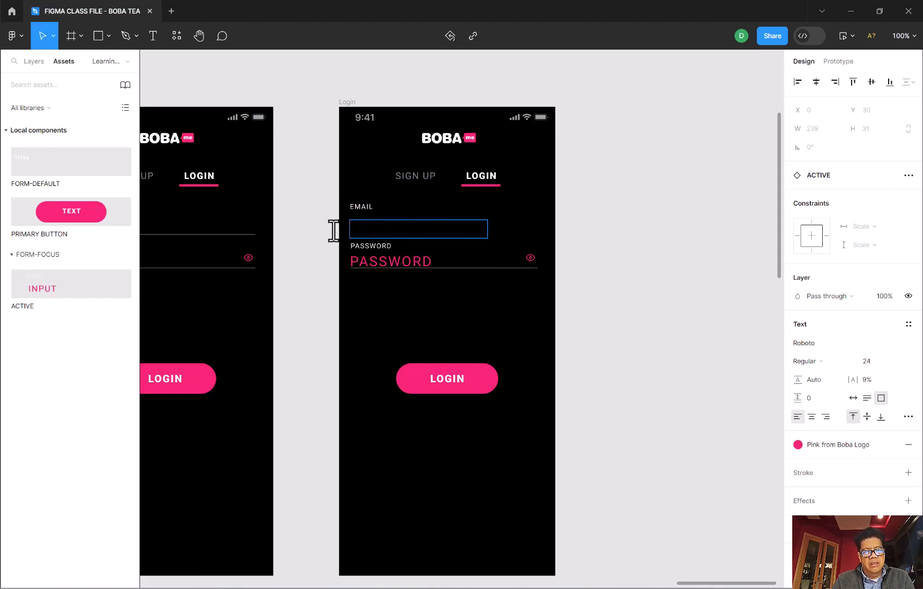
{"action": "key", "text": "Caps_Lock"}
{"action": "type", "text": "test@"}
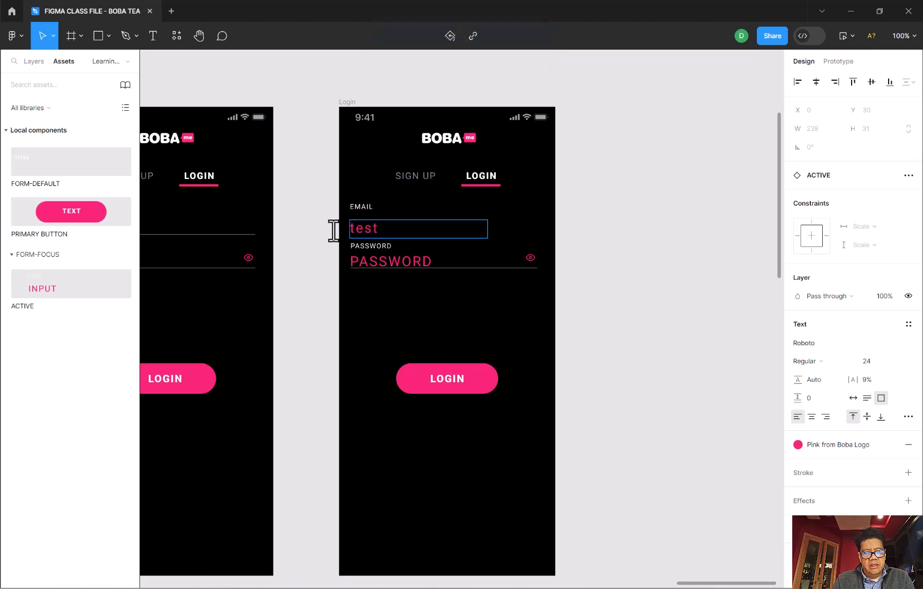
{"action": "type", "text": ".com"}
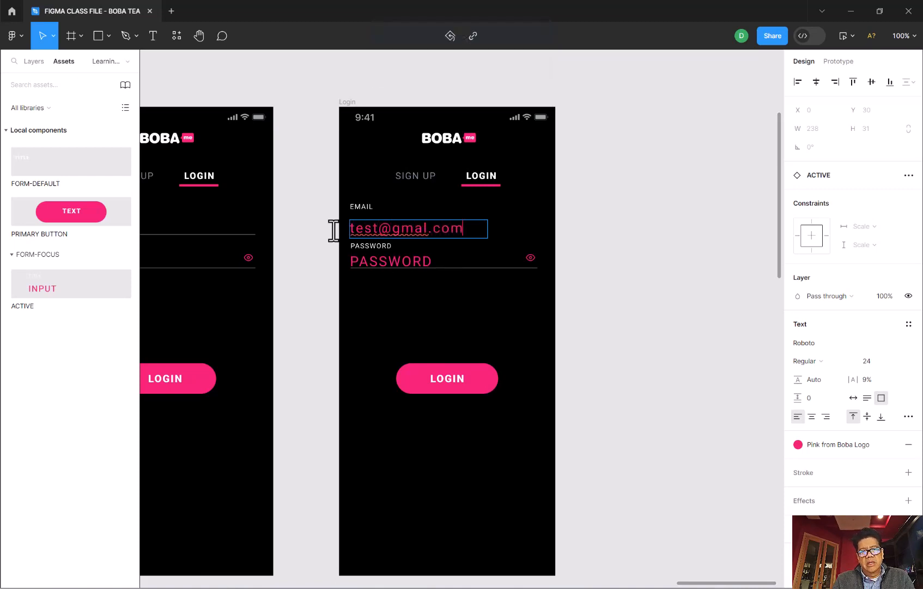
{"action": "key", "text": "BackSpace"}
{"action": "key", "text": "BackSpace"}
{"action": "key", "text": "BackSpace"}
{"action": "key", "text": "BackSpace"}
{"action": "key", "text": "BackSpace"}
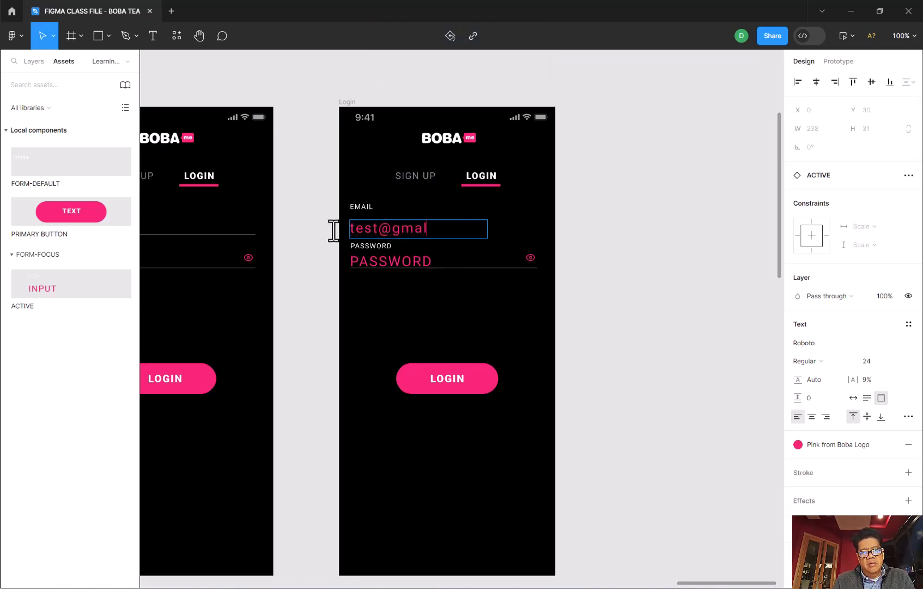
{"action": "type", "text": "il.om"}
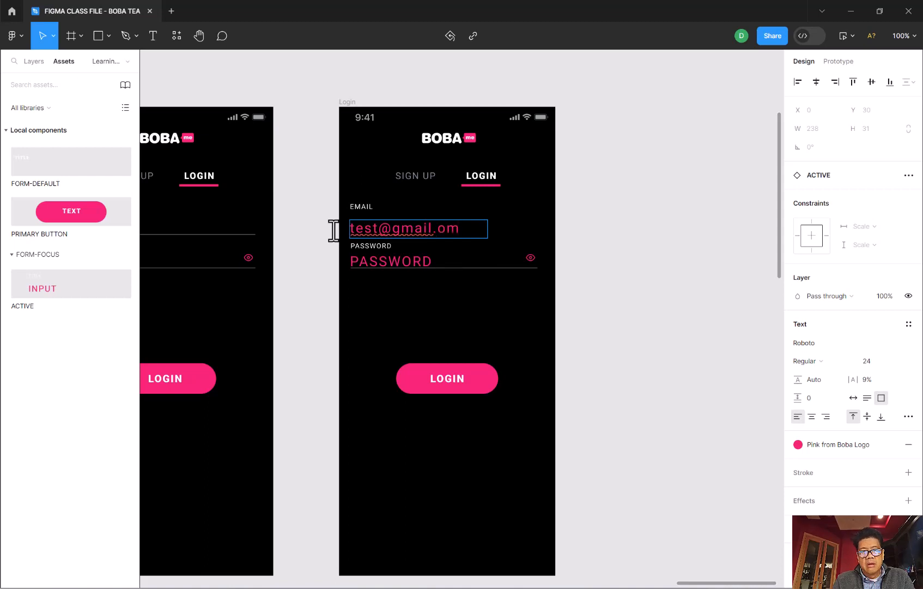
{"action": "key", "text": "BackSpace"}
{"action": "key", "text": "BackSpace"}
{"action": "type", "text": "com"}
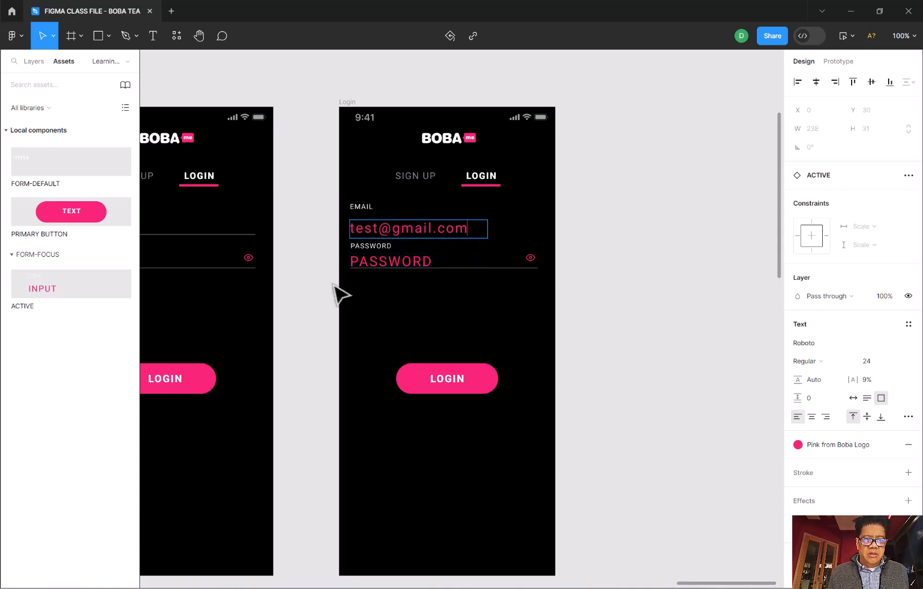
- Delete the white and pink PASSWORD texts above the lower field line on the second login screen
{"action": "left_click", "coordinate": [33, 61]}
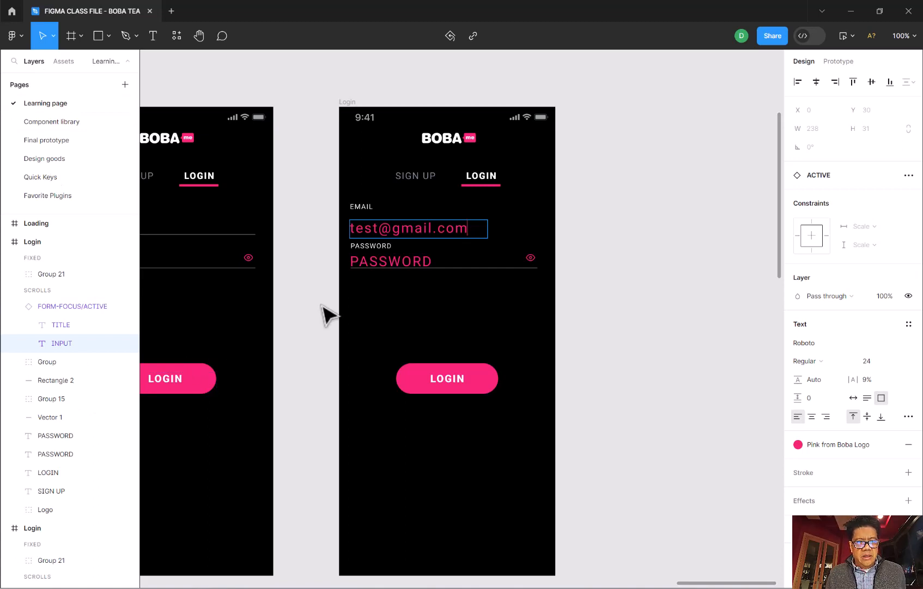
{"action": "left_click", "coordinate": [354, 256]}
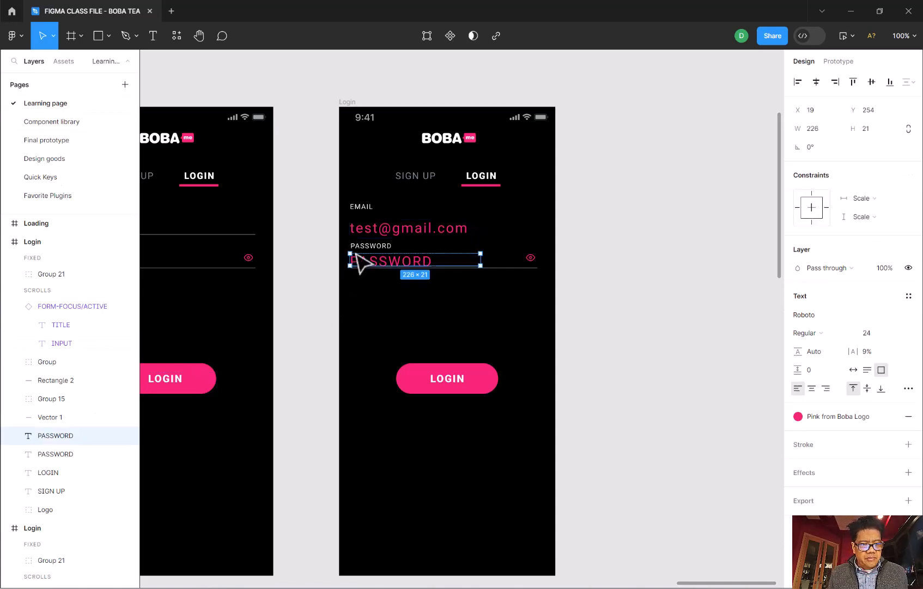
{"action": "left_click", "coordinate": [46, 403]}
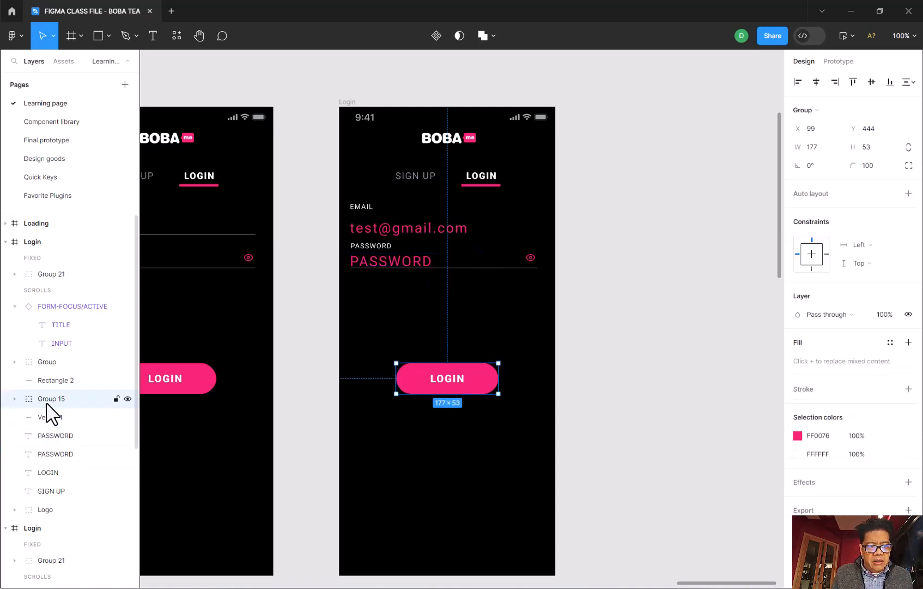
{"action": "left_click", "coordinate": [15, 399]}
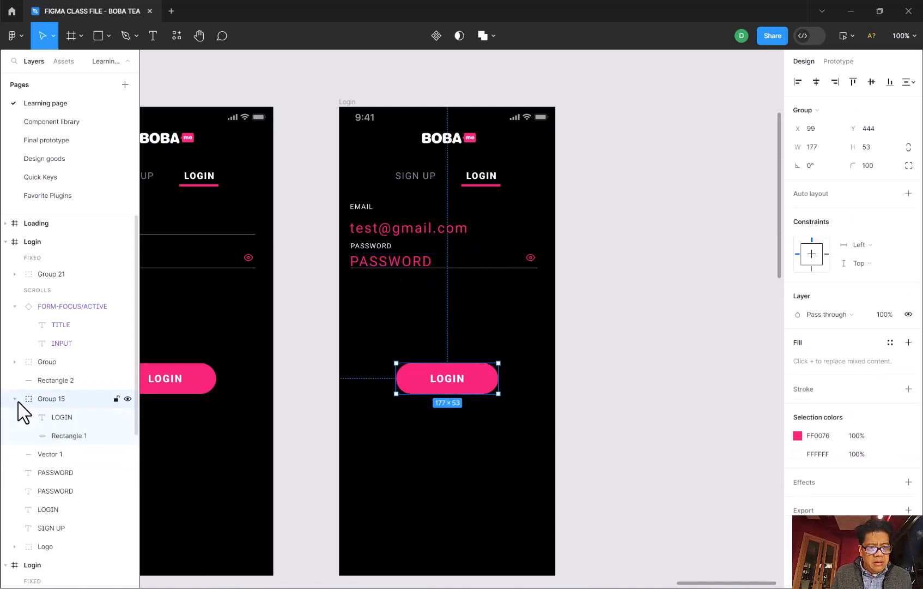
{"action": "left_click", "coordinate": [57, 419]}
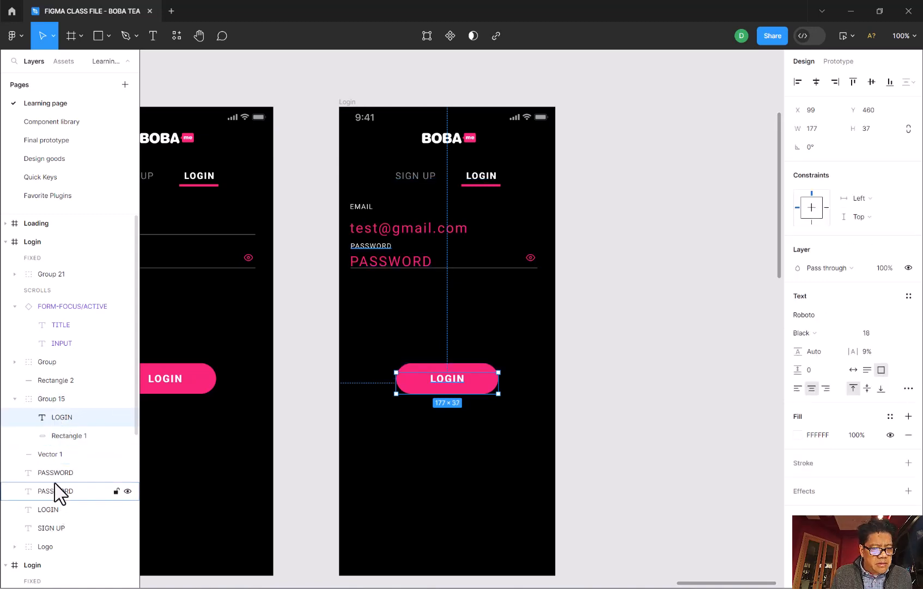
{"action": "left_click", "coordinate": [55, 474]}
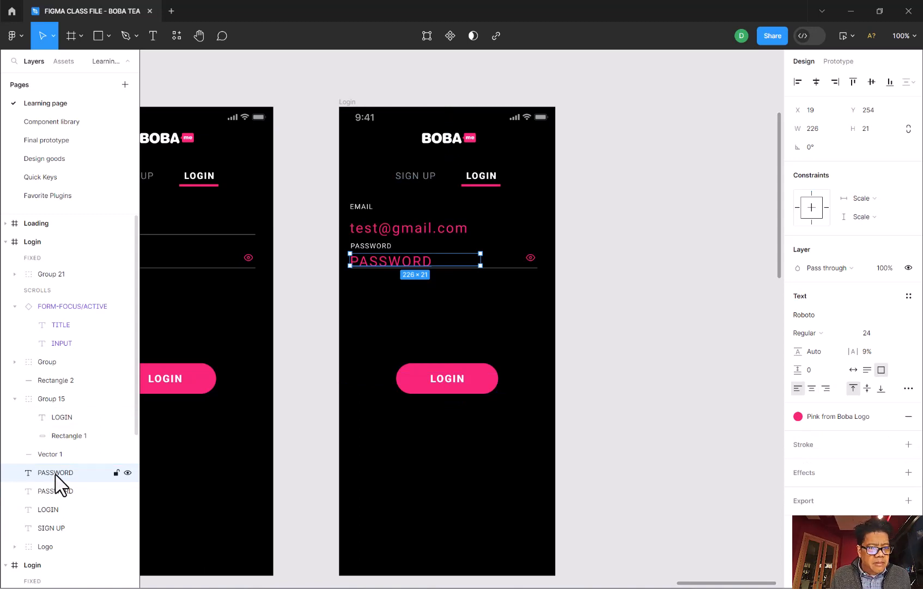
{"action": "left_click", "coordinate": [384, 248]}
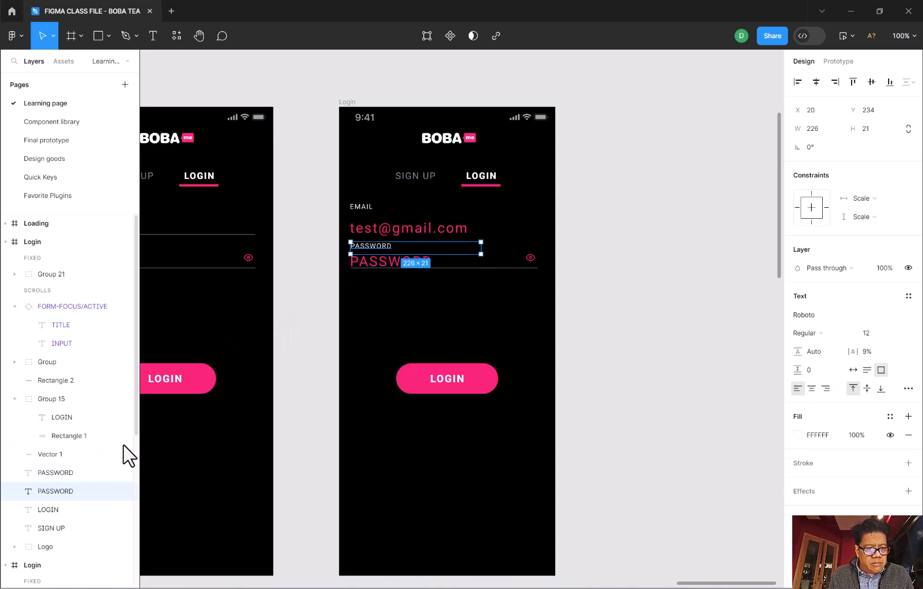
{"action": "left_click", "coordinate": [49, 476]}
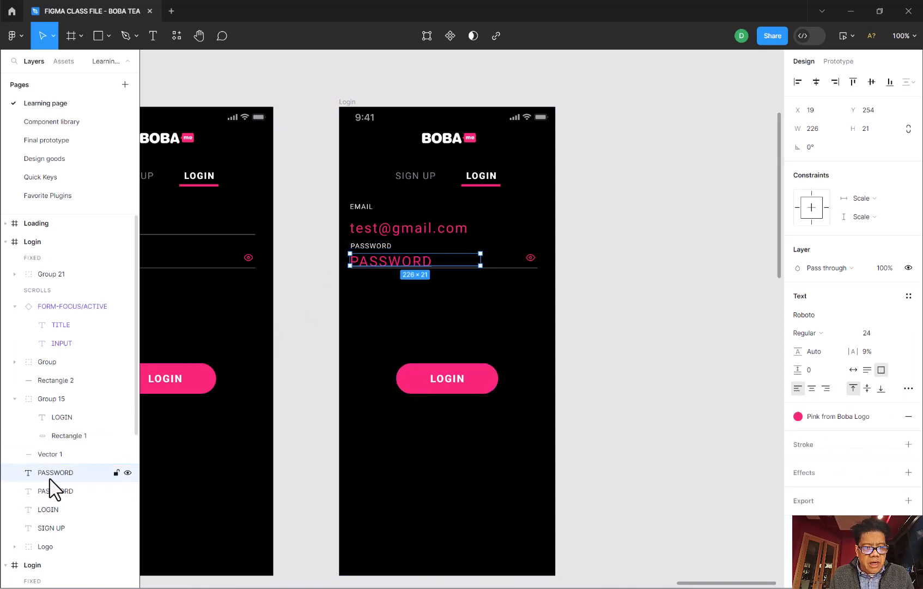
{"action": "left_click", "coordinate": [52, 492], "text": "shift"}
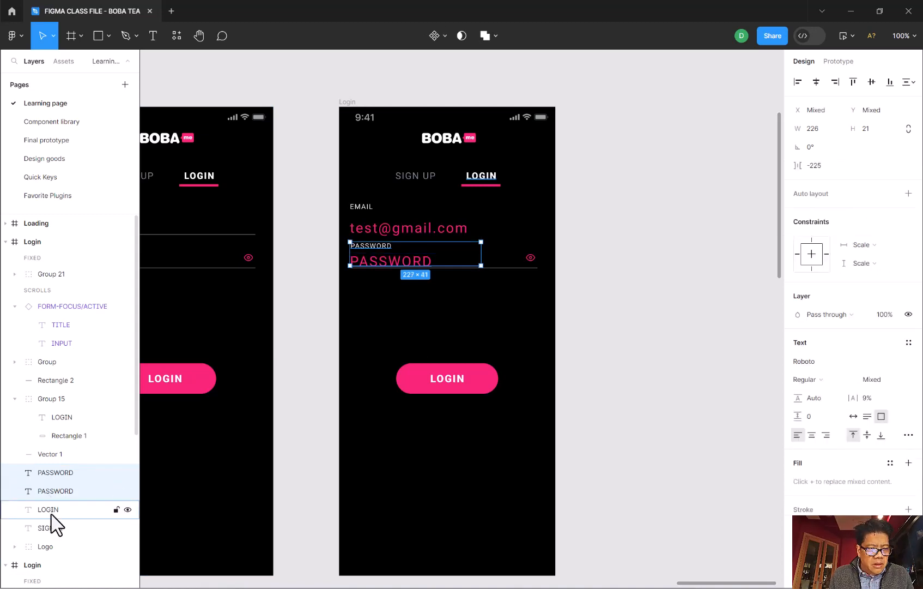
{"action": "left_click", "coordinate": [59, 511], "text": "shift"}
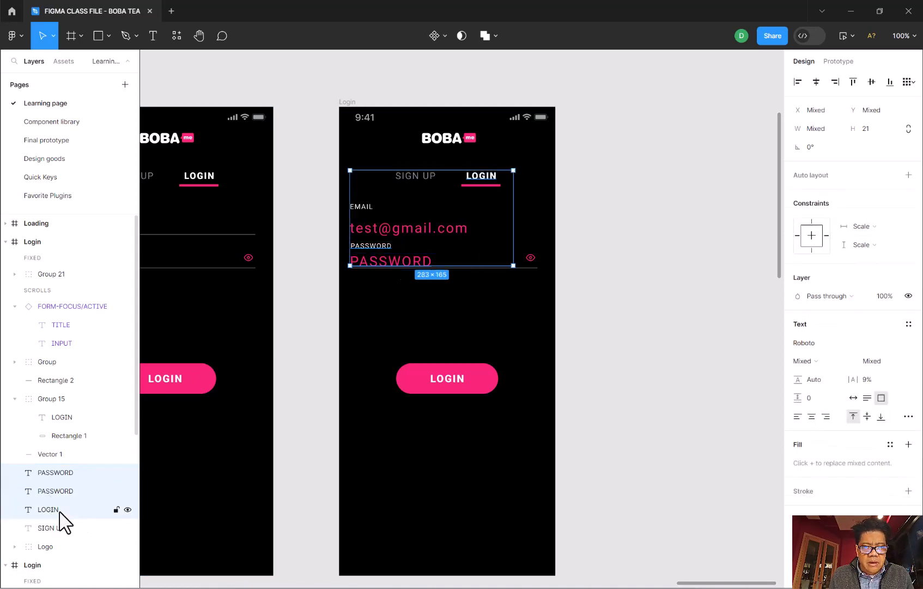
{"action": "left_click", "coordinate": [60, 512], "text": "shift"}
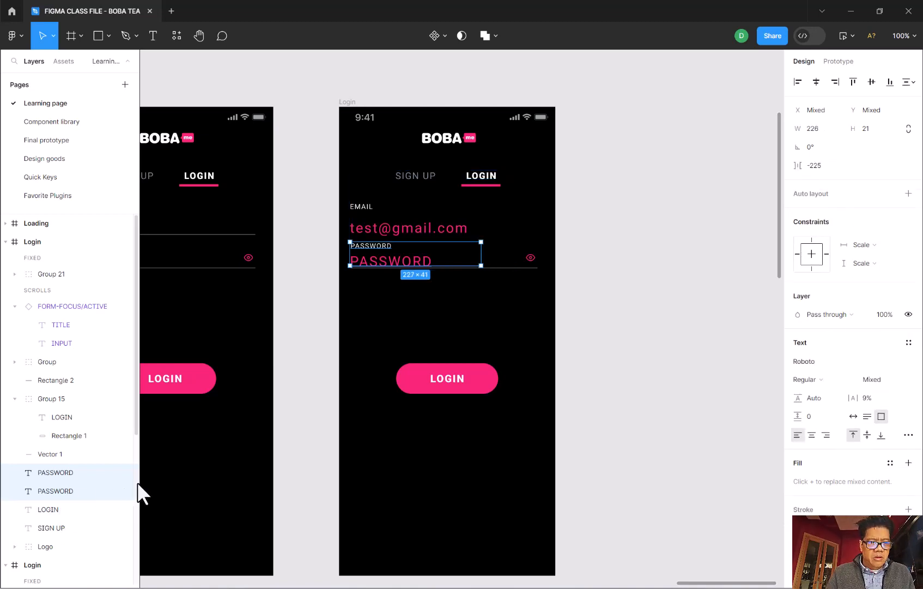
{"action": "key", "text": "Delete"}
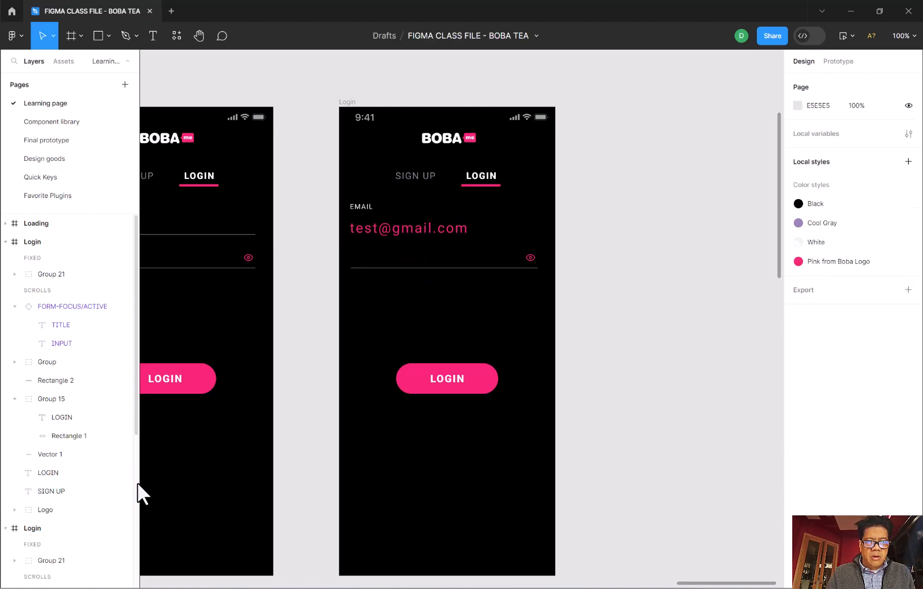
- Place a FORM-FOCUS/ACTIVE instance, widened to 330, below the EMAIL field on the second login screen and move the field line down beneath it
{"action": "left_click", "coordinate": [430, 267]}
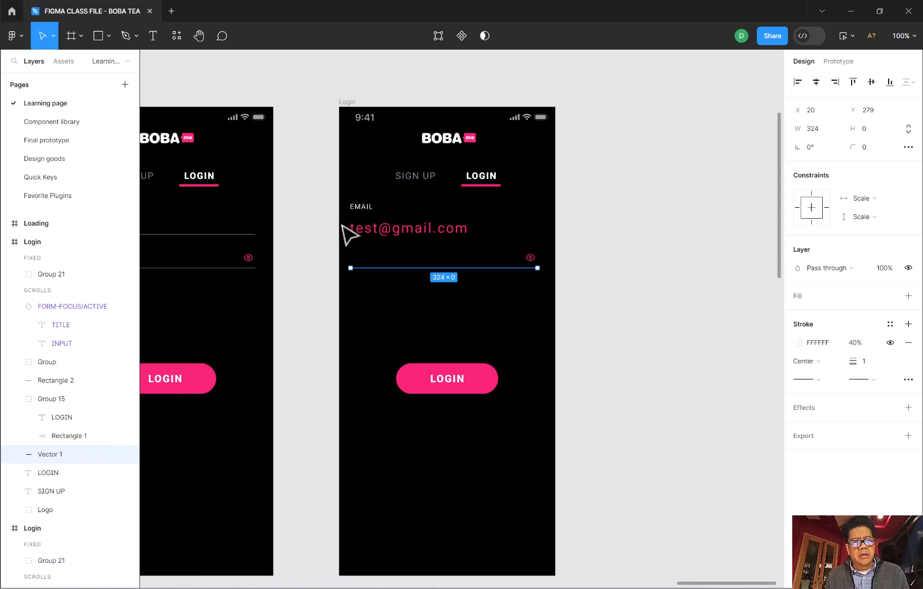
{"action": "left_click", "coordinate": [37, 125]}
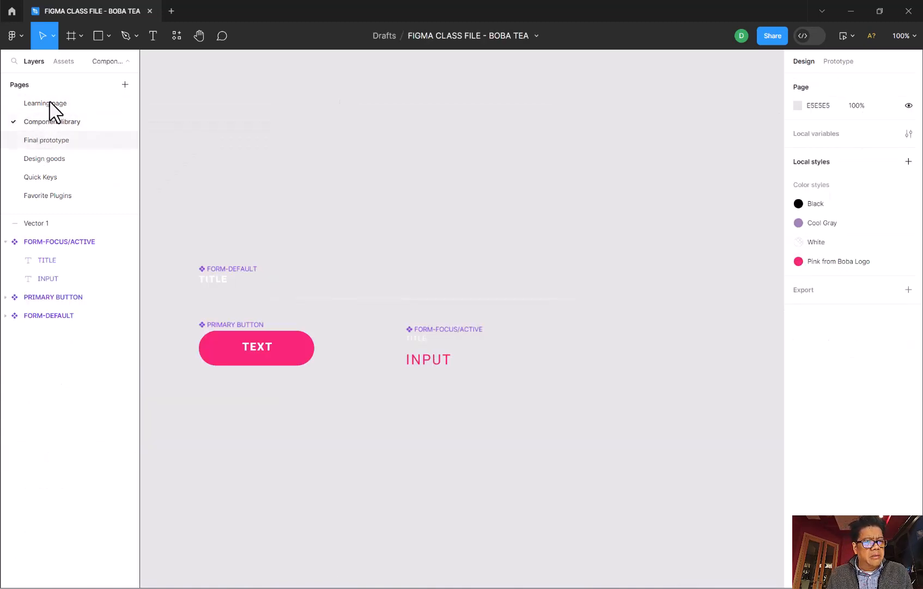
{"action": "left_click", "coordinate": [31, 102]}
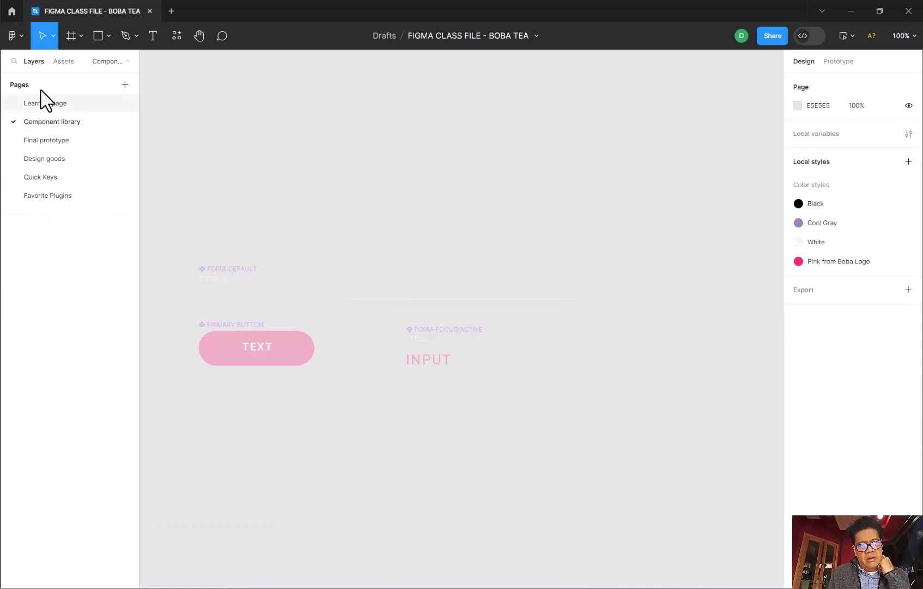
{"action": "left_click", "coordinate": [64, 61]}
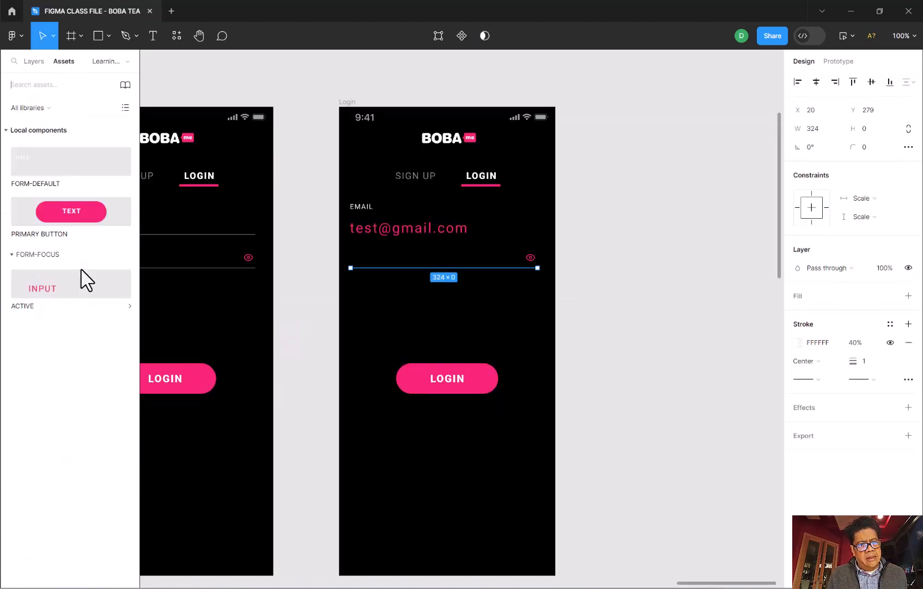
{"action": "left_click_drag", "start_coordinate": [68, 289], "coordinate": [397, 257]}
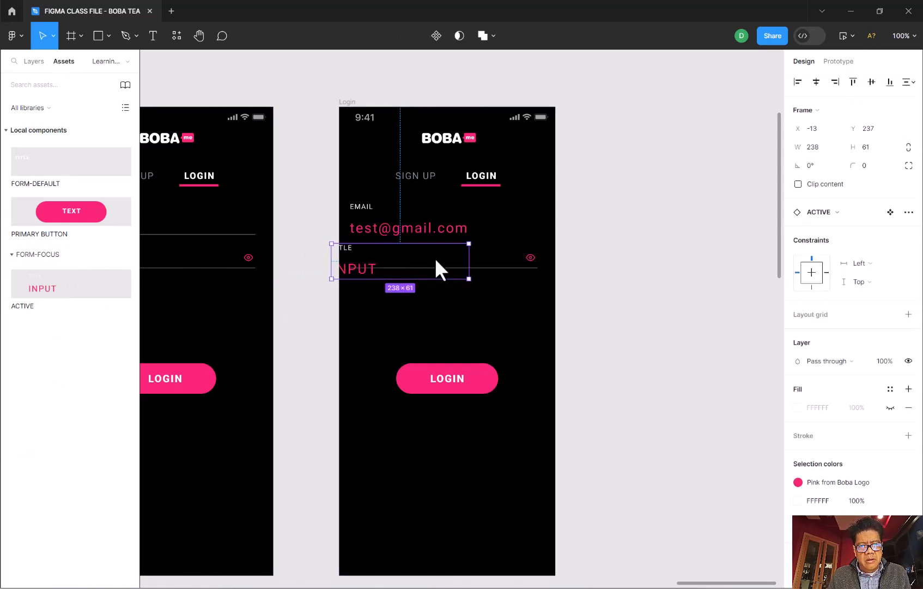
{"action": "left_click_drag", "start_coordinate": [504, 279], "coordinate": [509, 309]}
{"action": "left_click_drag", "start_coordinate": [379, 285], "coordinate": [398, 289]}
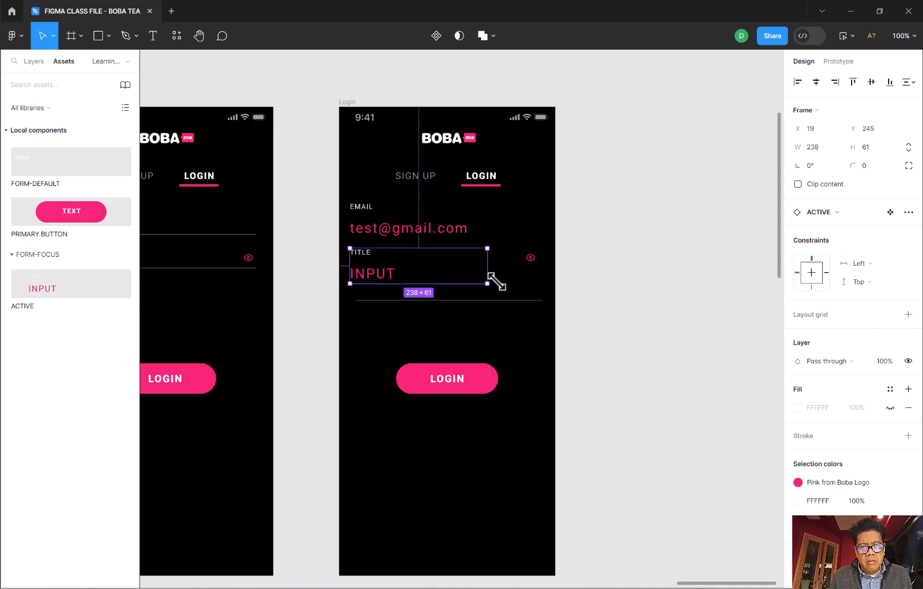
{"action": "left_click_drag", "start_coordinate": [487, 282], "coordinate": [538, 283]}
- Change the small title text of the lower FORM-FOCUS/ACTIVE instance to Password
{"action": "double_click", "coordinate": [369, 255]}
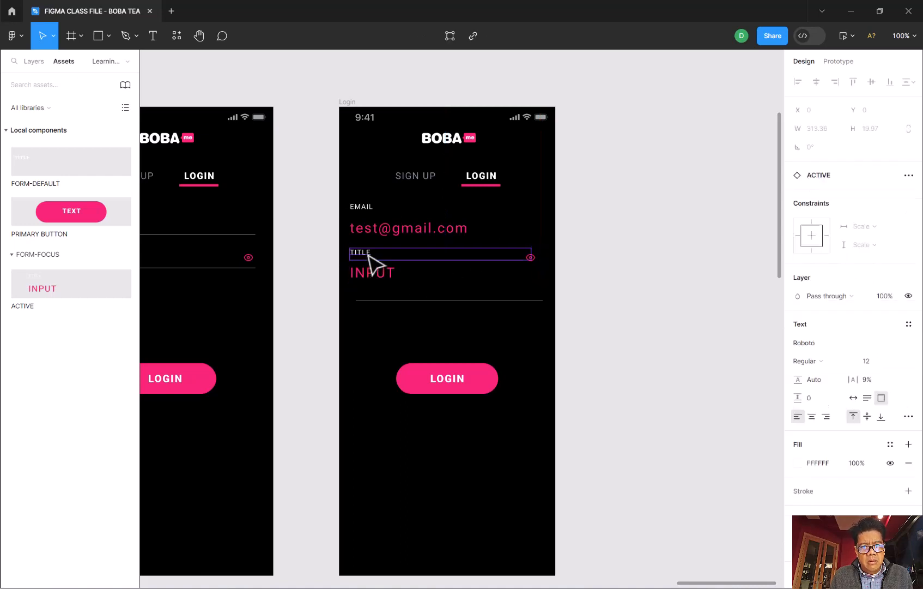
{"action": "double_click", "coordinate": [369, 255]}
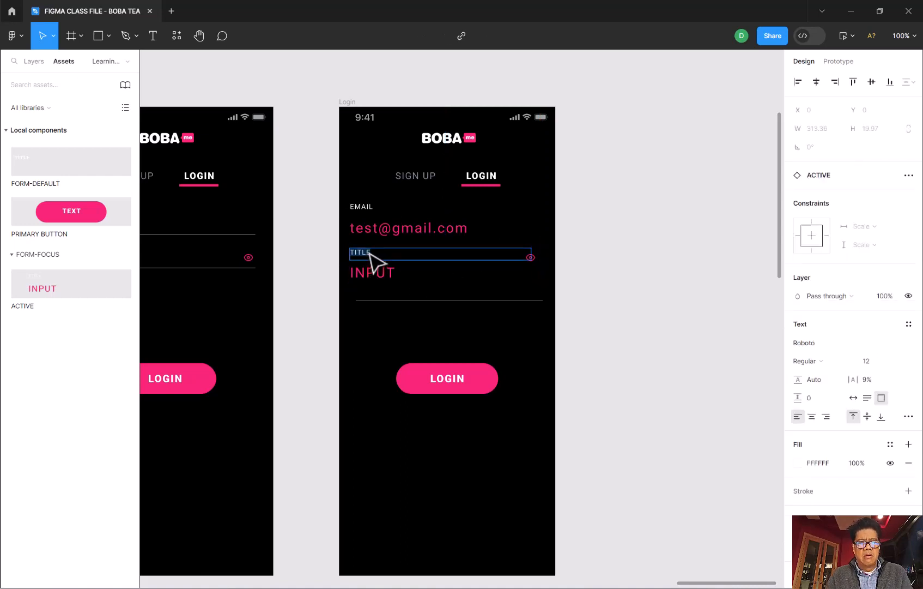
{"action": "type", "text": "Passwor"}
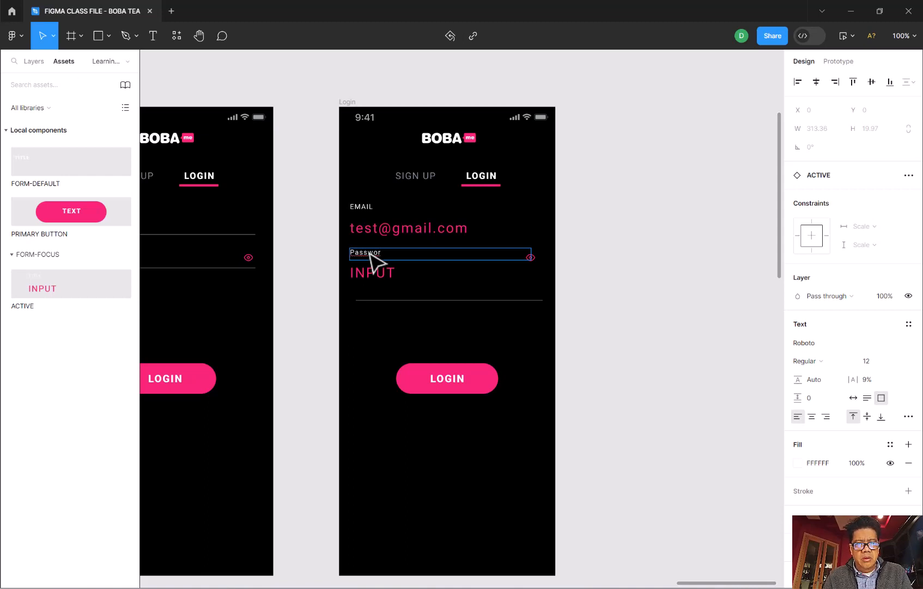
{"action": "type", "text": "d"}
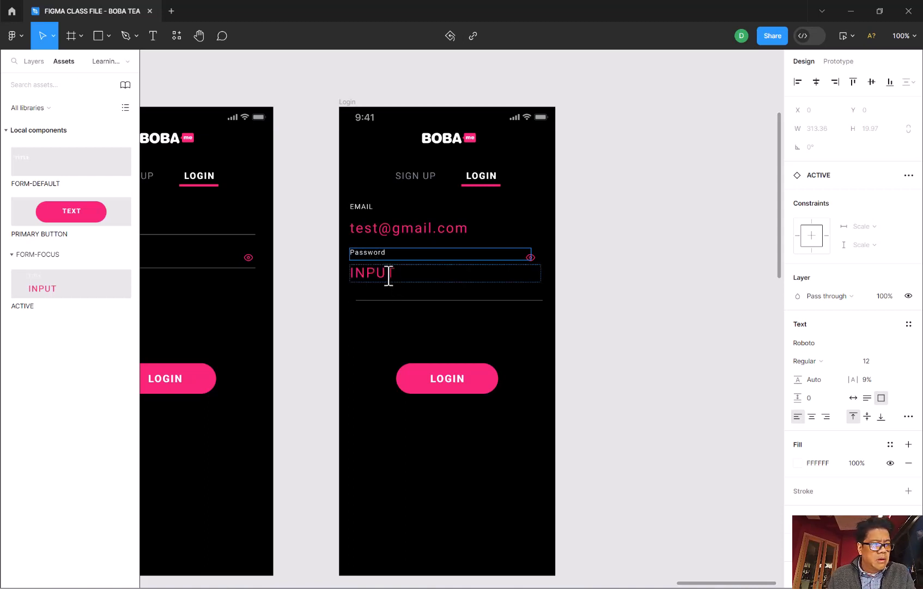
- Try to select the pink eye icon overlapped by the Password field instance
{"action": "left_click", "coordinate": [392, 274]}
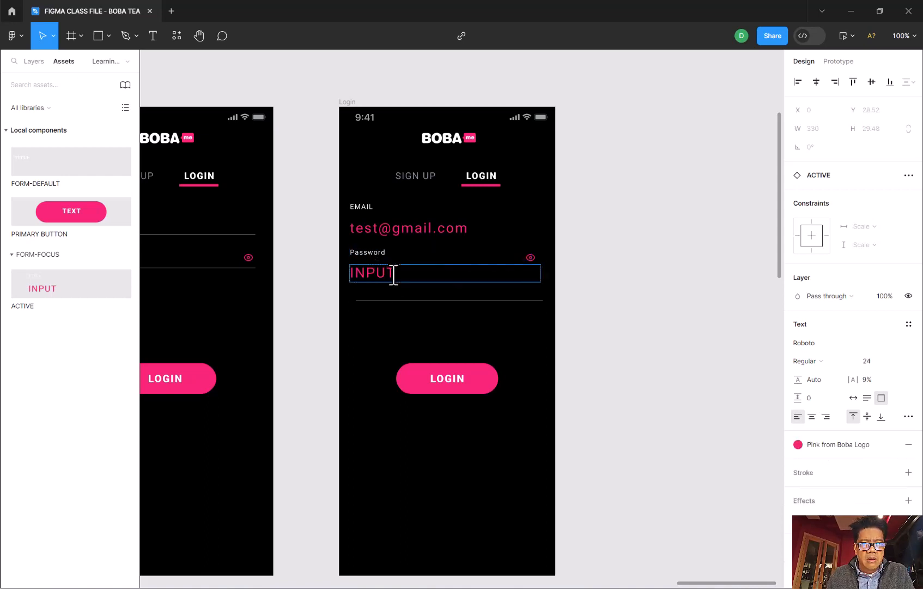
{"action": "left_click", "coordinate": [533, 257]}
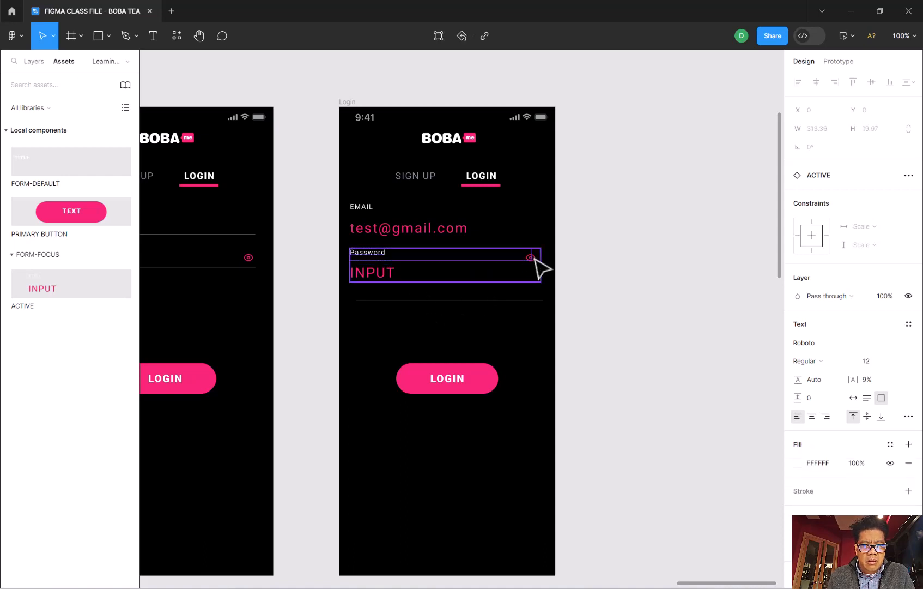
{"action": "left_click", "coordinate": [534, 258]}
{"action": "mouse_move", "coordinate": [534, 258]}
{"action": "left_mouse_down"}
{"action": "mouse_move", "coordinate": [534, 269]}
{"action": "mouse_move", "coordinate": [533, 259]}
{"action": "left_mouse_up"}
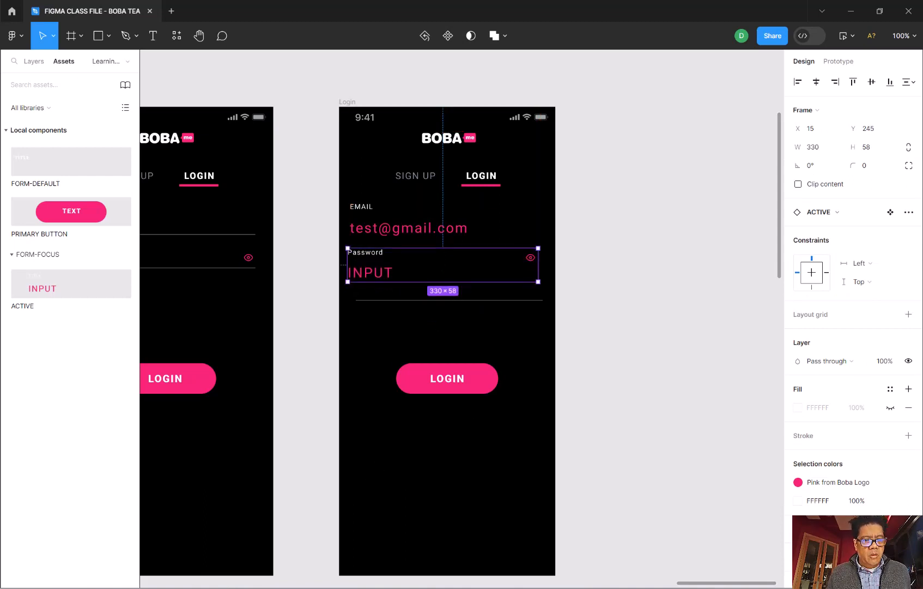
- Move the field line up beneath the EMAIL instance's address text, at X 21, Y 235
{"action": "scroll", "coordinate": [580, 439], "scroll_direction": "left", "scroll_amount": 4}
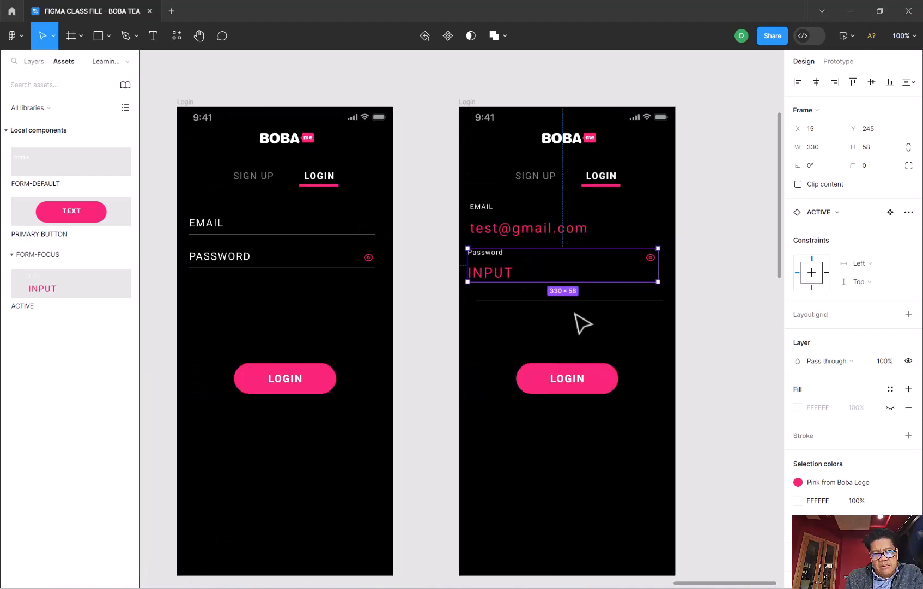
{"action": "left_click", "coordinate": [529, 302]}
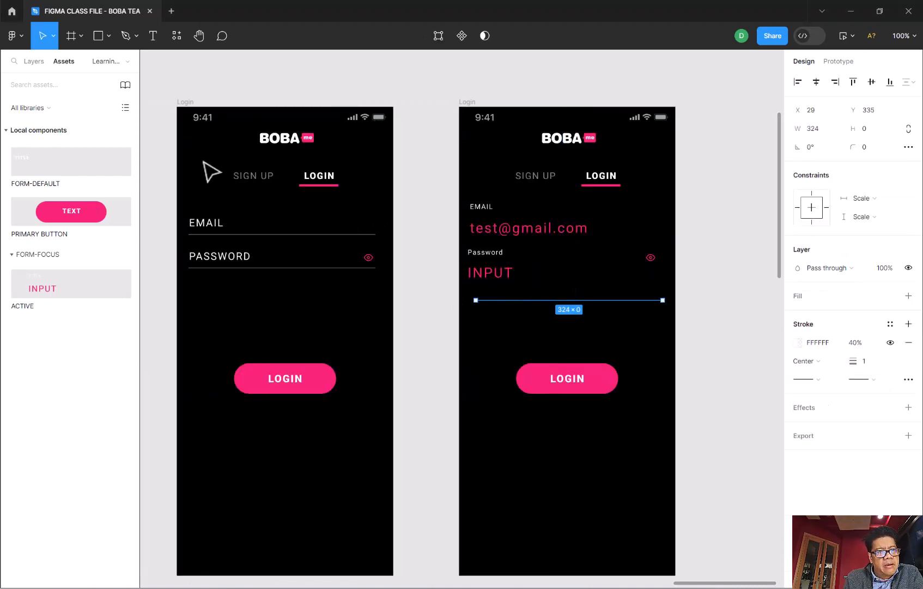
{"action": "left_click", "coordinate": [32, 62]}
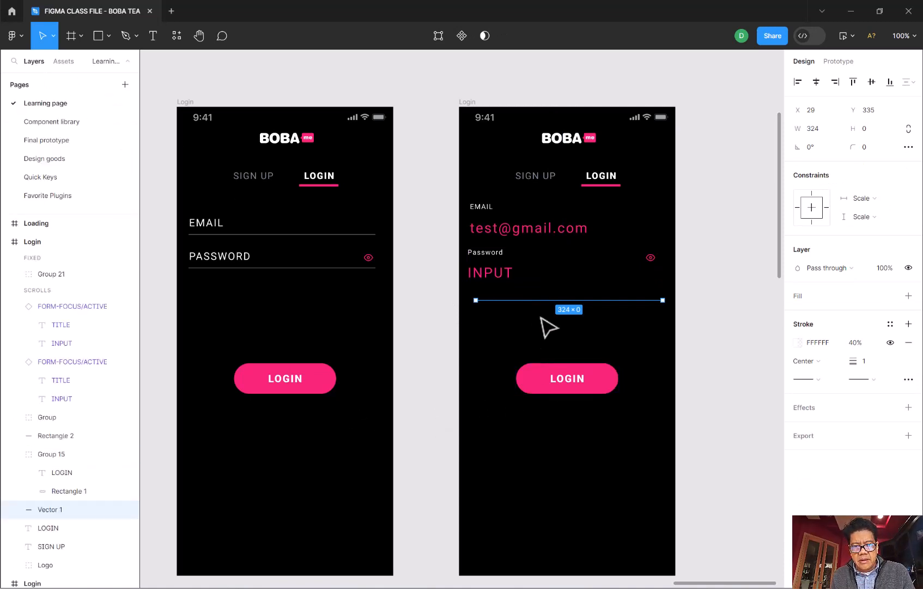
{"action": "left_click_drag", "start_coordinate": [544, 301], "coordinate": [539, 244]}
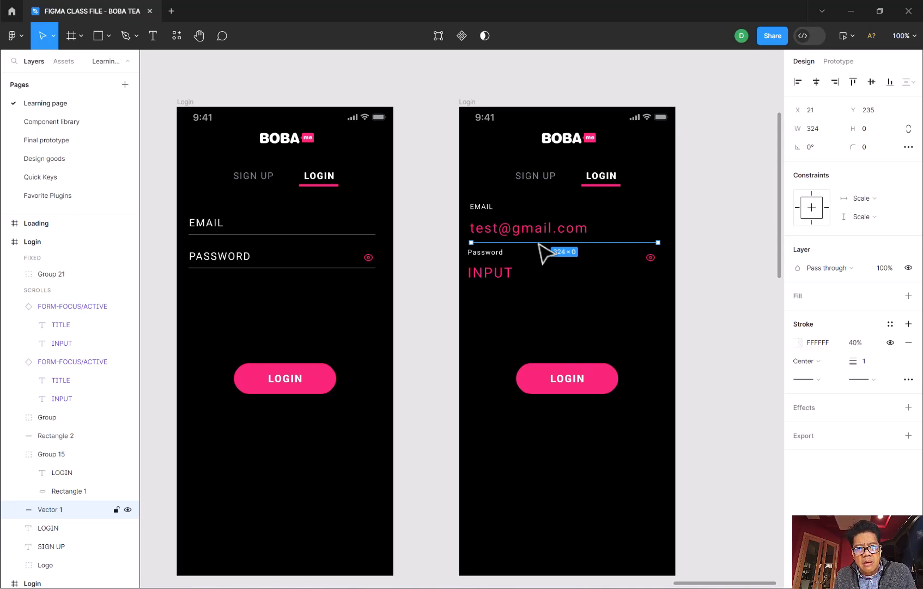
{"action": "left_click", "coordinate": [548, 329]}
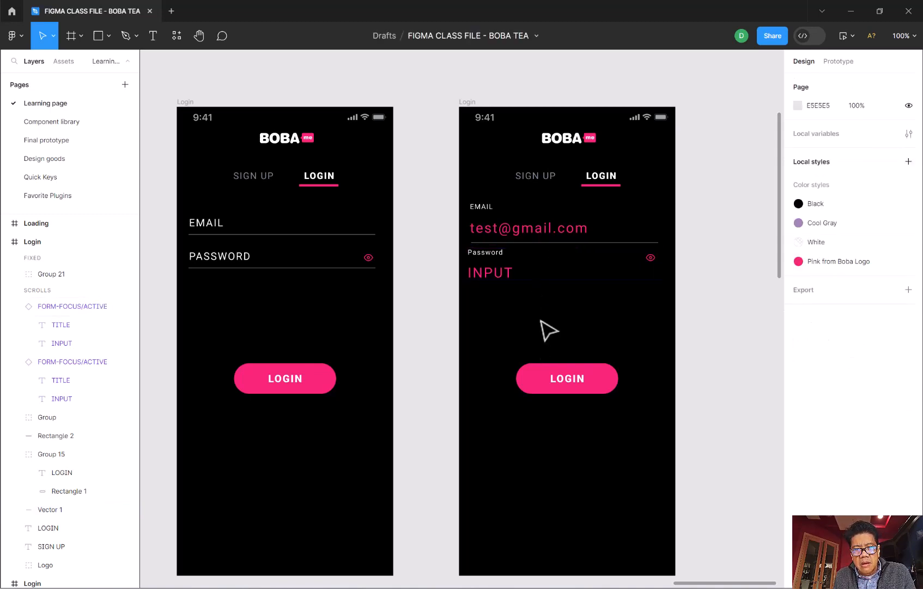
- Duplicate the EMAIL field's underline and place the copy beneath the Password field's INPUT text at X 16, Y 310
{"action": "left_click", "coordinate": [540, 243]}
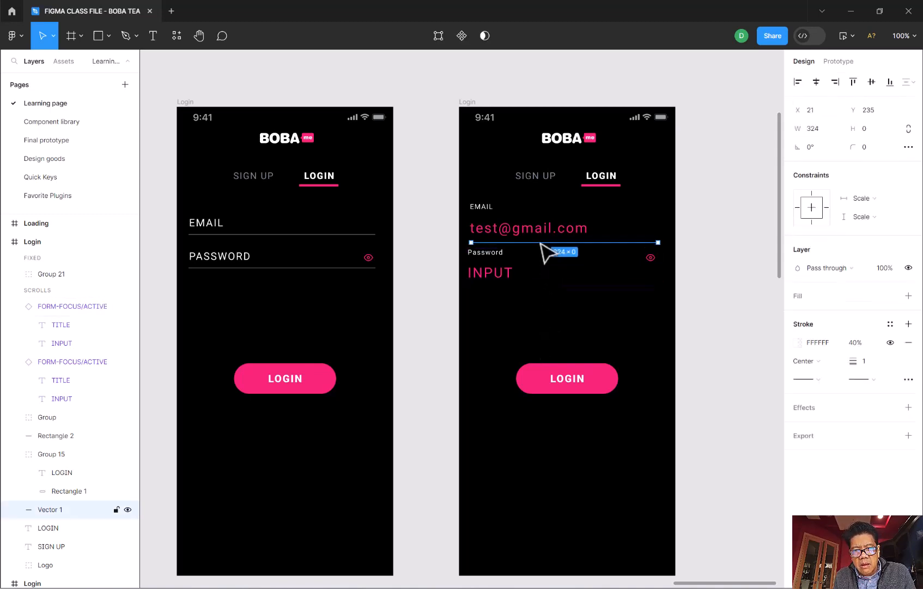
{"action": "key", "text": "ctrl+d"}
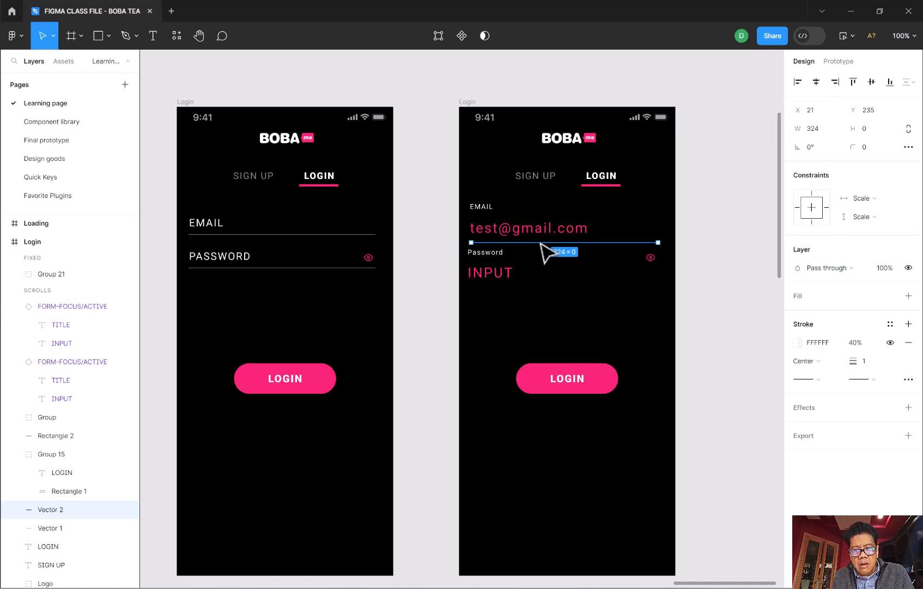
{"action": "left_click_drag", "start_coordinate": [541, 243], "coordinate": [543, 287]}
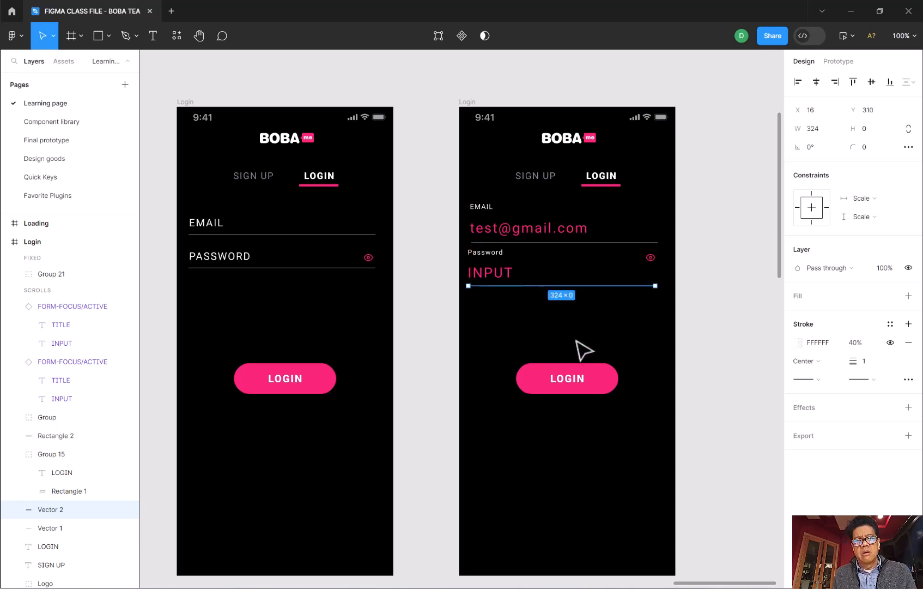
{"action": "left_click", "coordinate": [583, 350]}
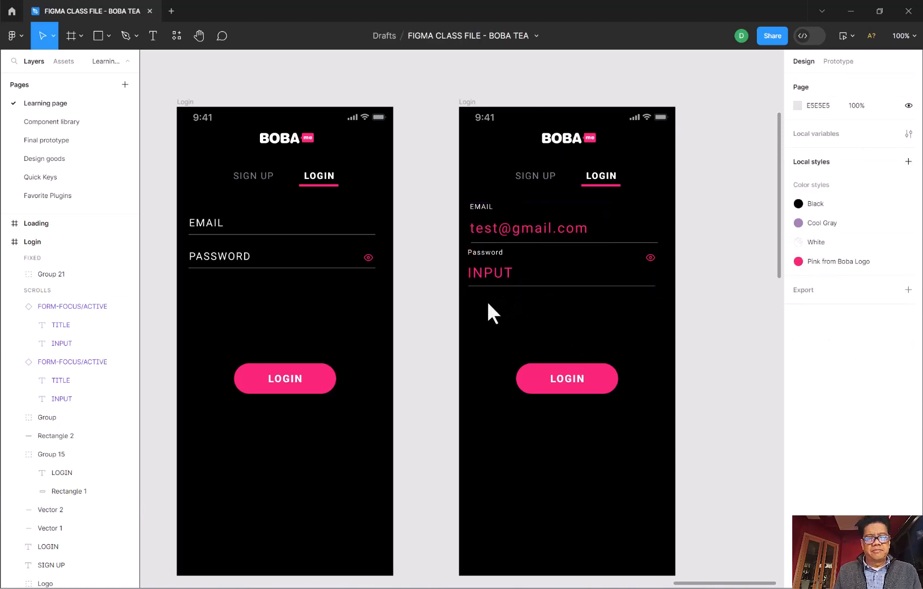
- Replace the Password field instance with a duplicate of the EMAIL instance at X 16, Y 235, between the two lines
{"action": "left_click", "coordinate": [484, 261]}
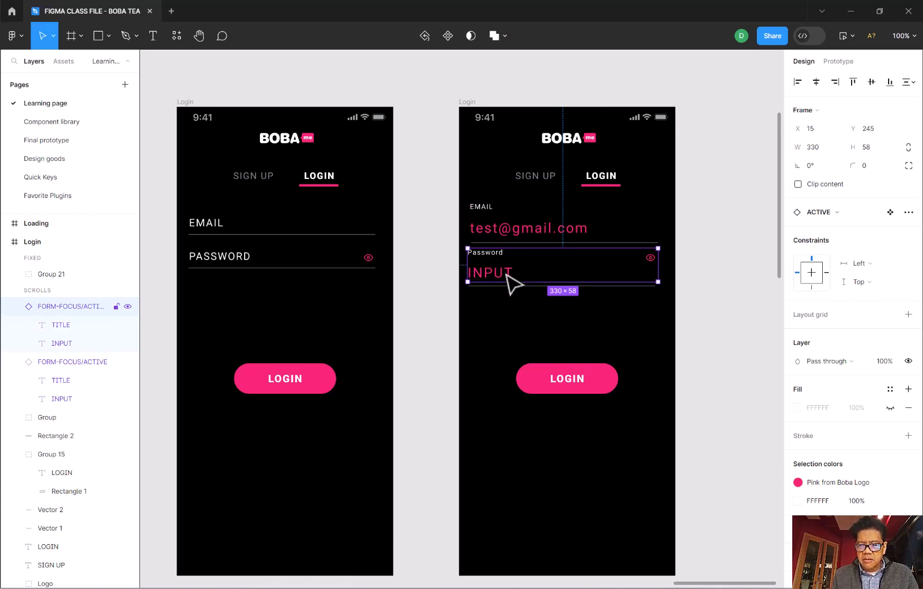
{"action": "key", "text": "Delete"}
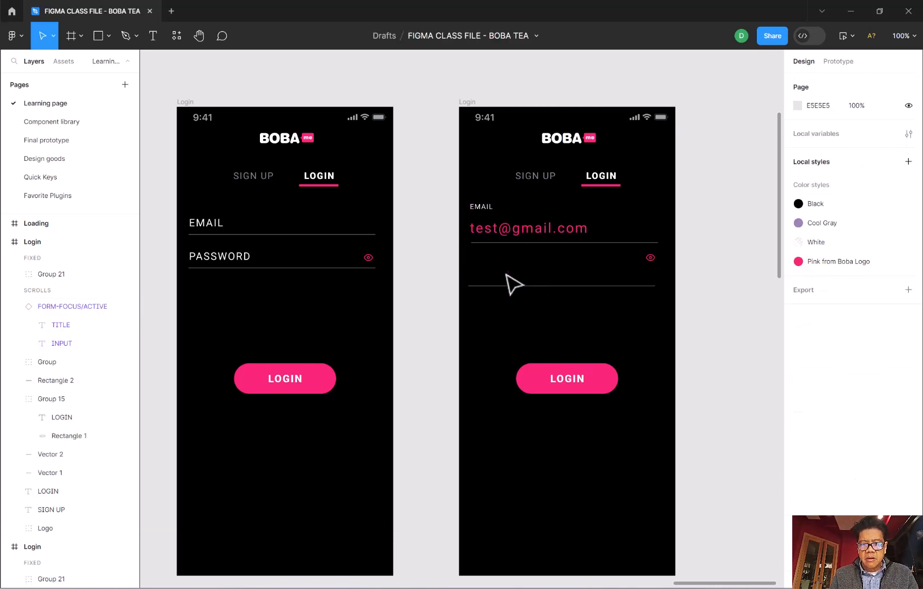
{"action": "left_click", "coordinate": [488, 214]}
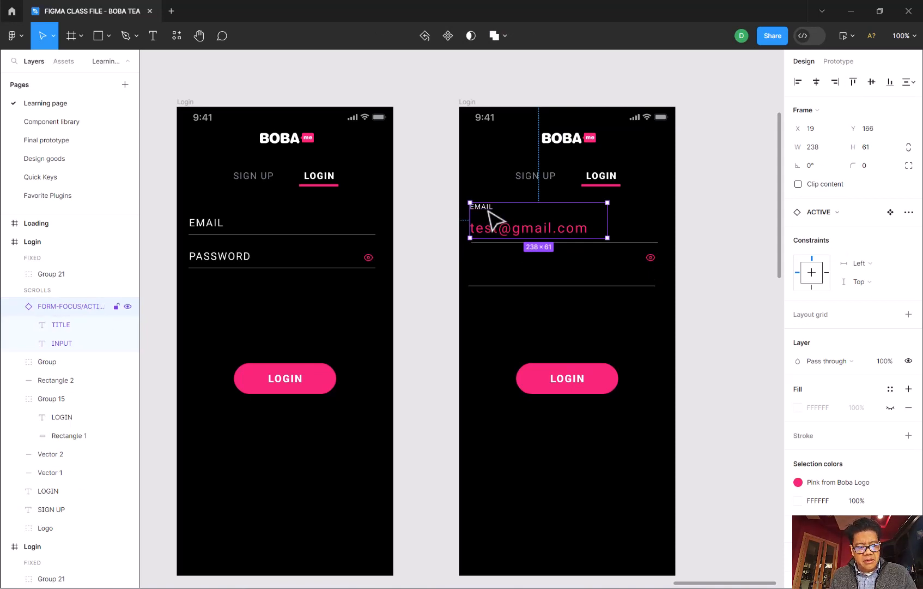
{"action": "left_click_drag", "start_coordinate": [488, 211], "coordinate": [488, 249]}
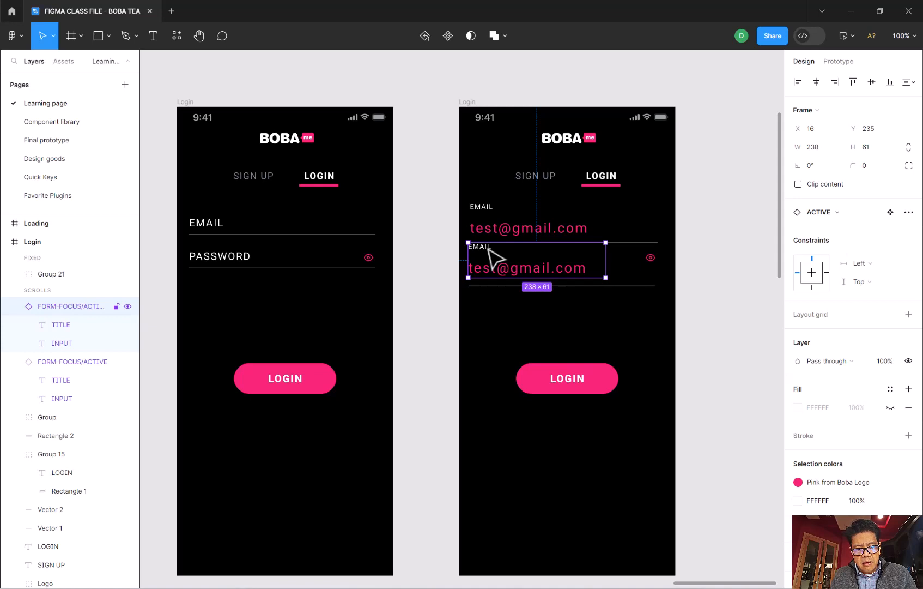